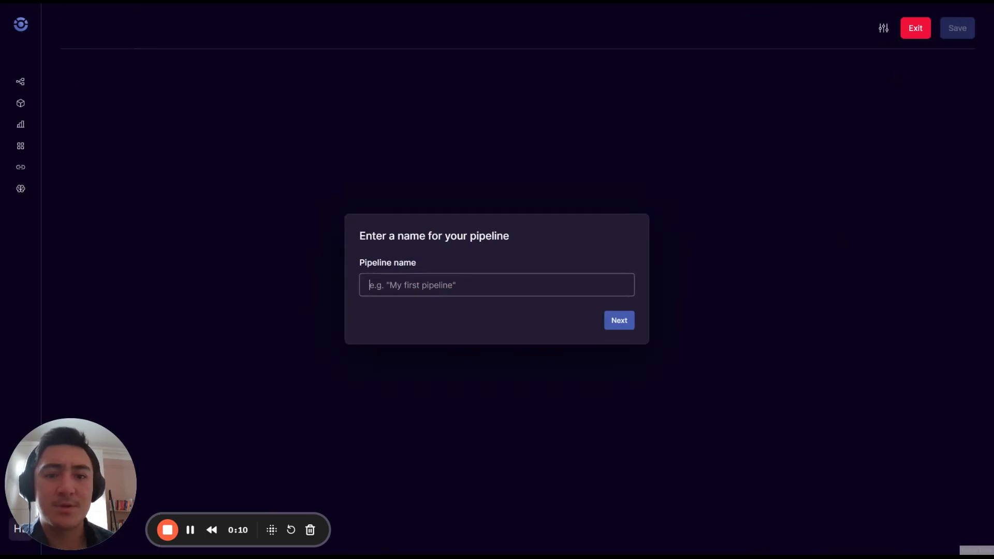
Name the new pipeline 'Demo' and continue to trigger selection.
click(628, 173)
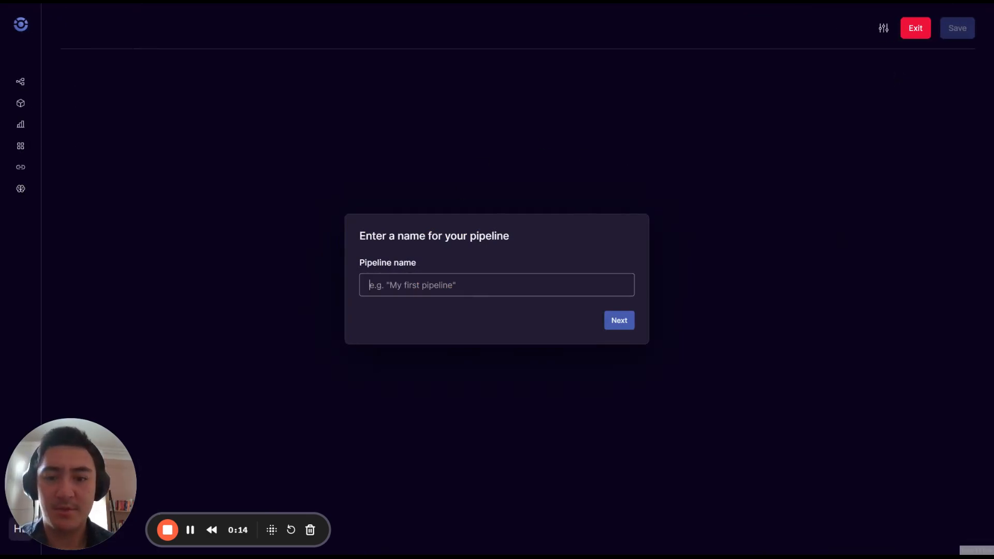
text(Demo)
key(Return)
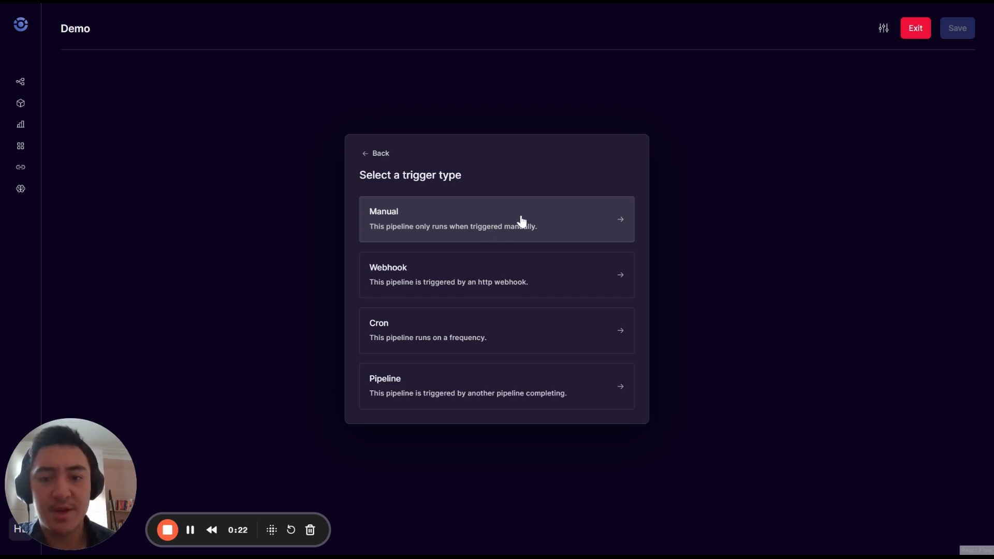
Add a Webhook trigger with additional metadata collection off, then reopen and close its settings.
click(553, 282)
click(620, 299)
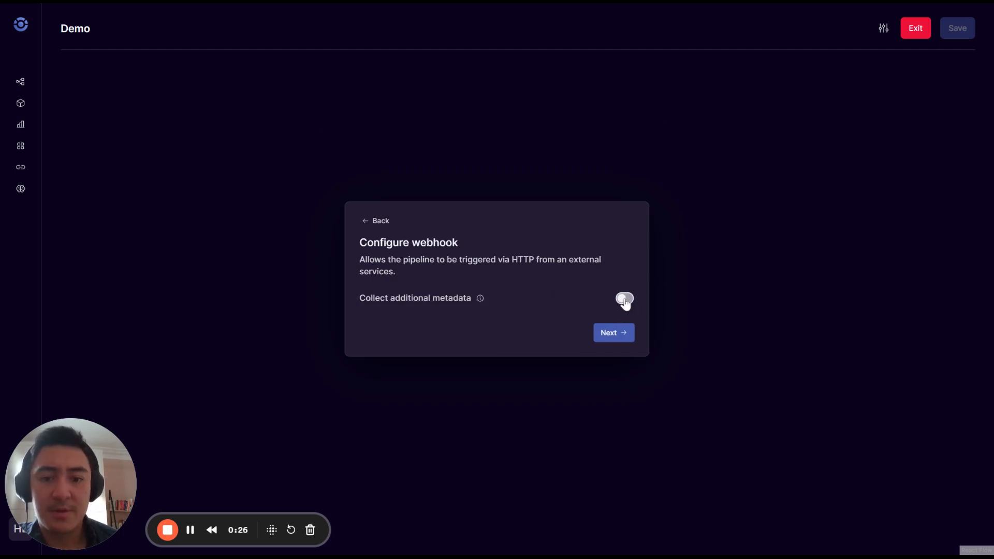
click(623, 265)
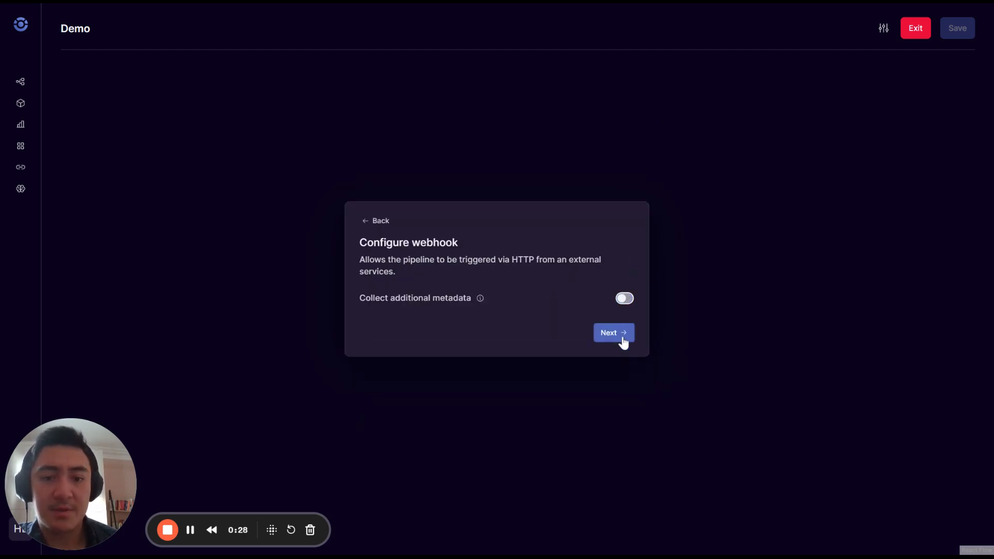
click(621, 339)
drag(507, 400, 423, 352)
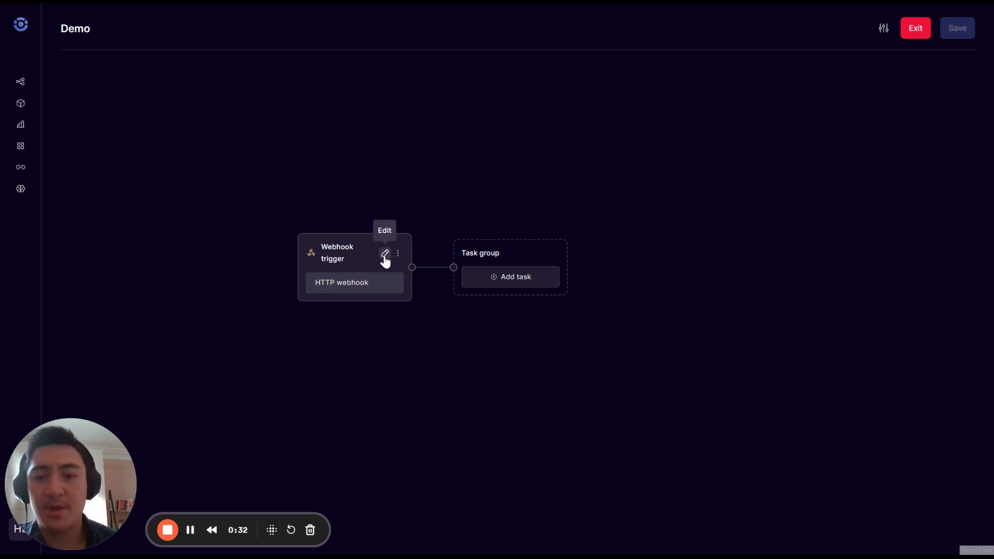
click(384, 255)
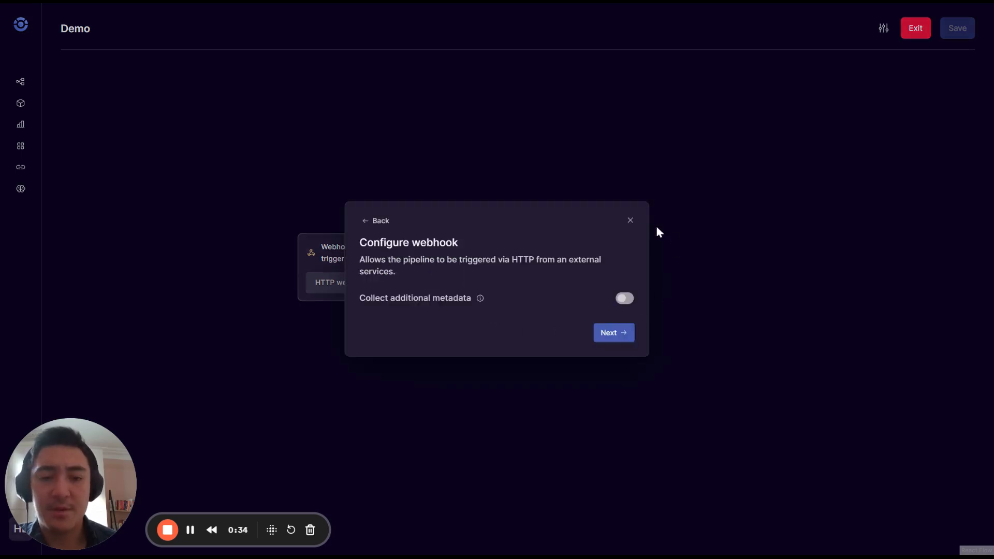
click(630, 221)
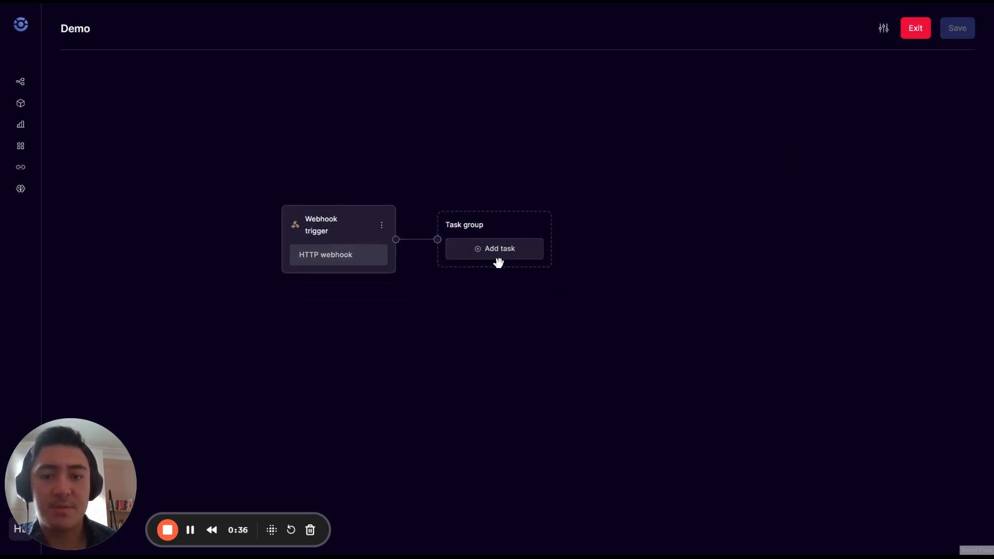
Add an EC2 SSM run script task named EC2: instance i-some_id, command run.py, Windows.
click(498, 262)
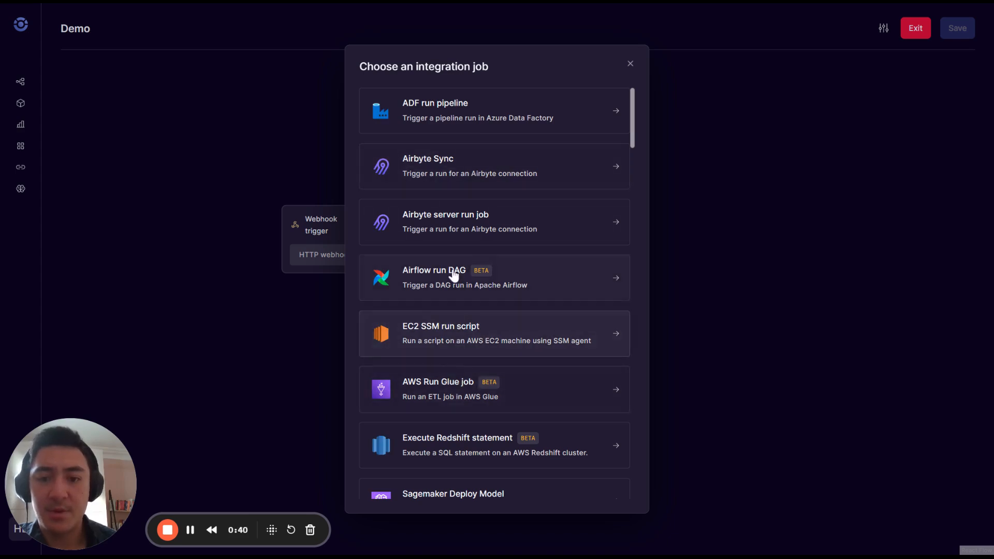
click(440, 330)
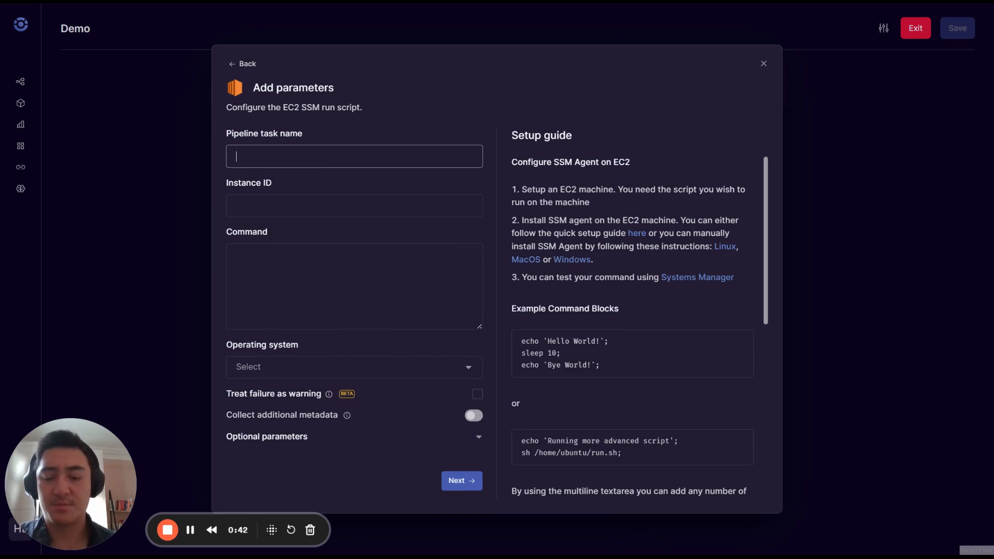
key(Tab)
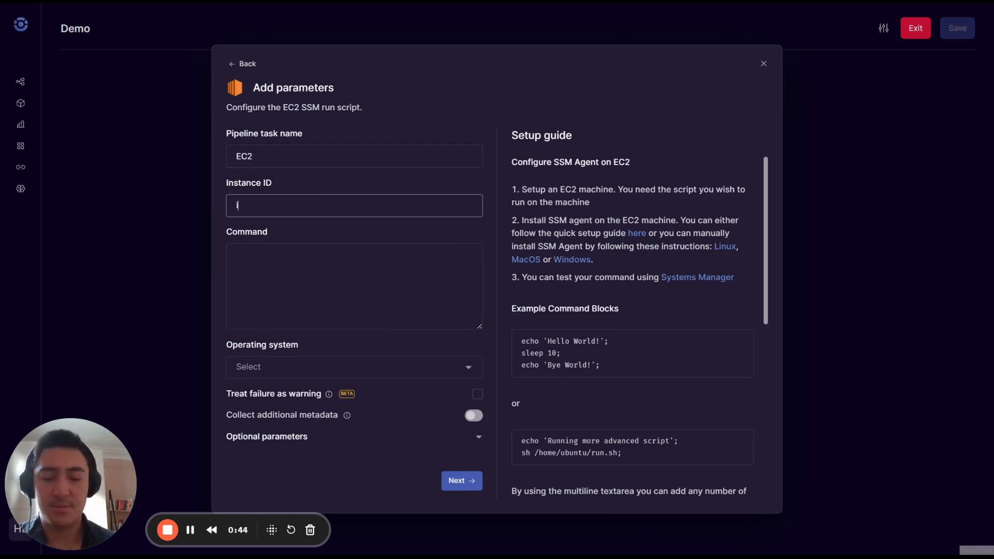
text(i-some_i)
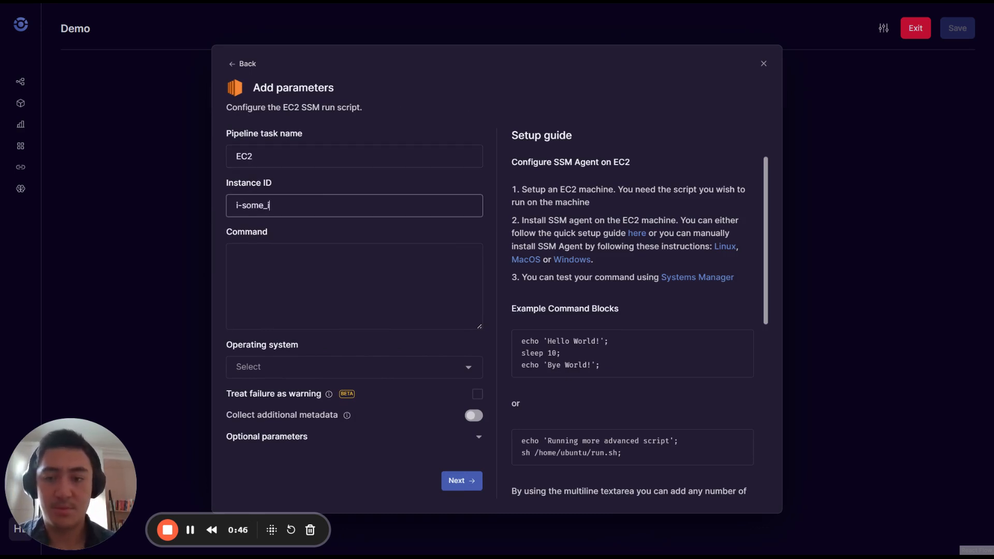
text(d)
key(Tab)
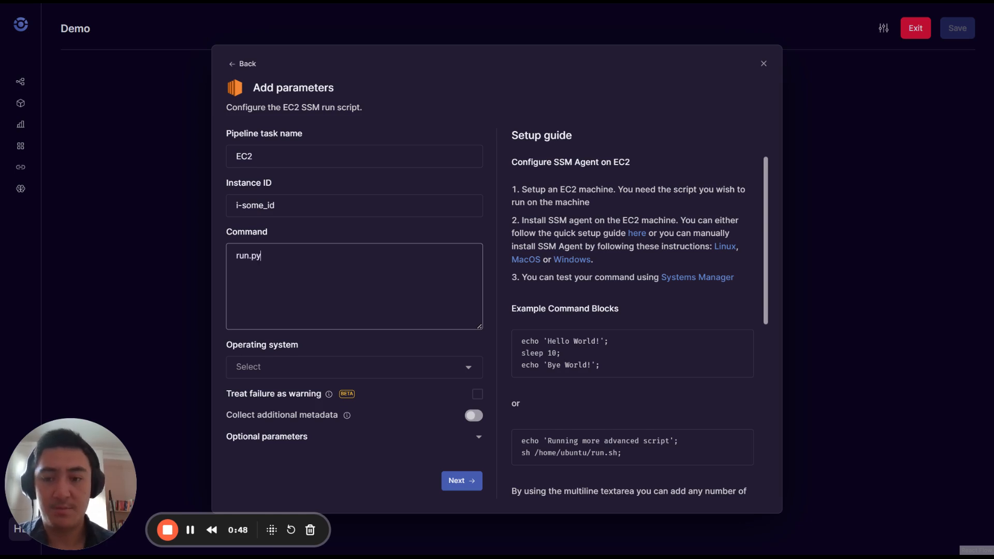
click(385, 373)
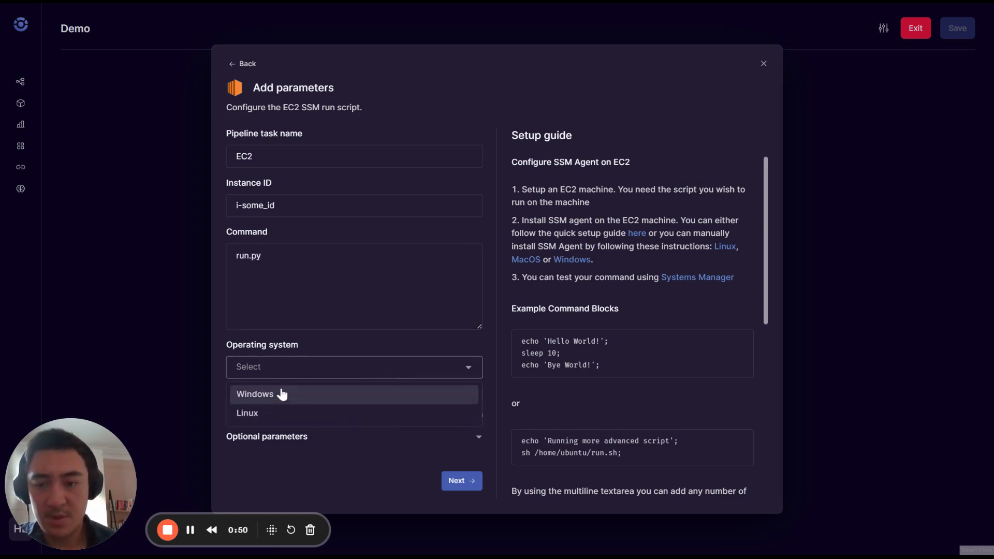
click(265, 397)
Finish the EC2 task and save the Demo pipeline as a draft without alerts.
click(460, 482)
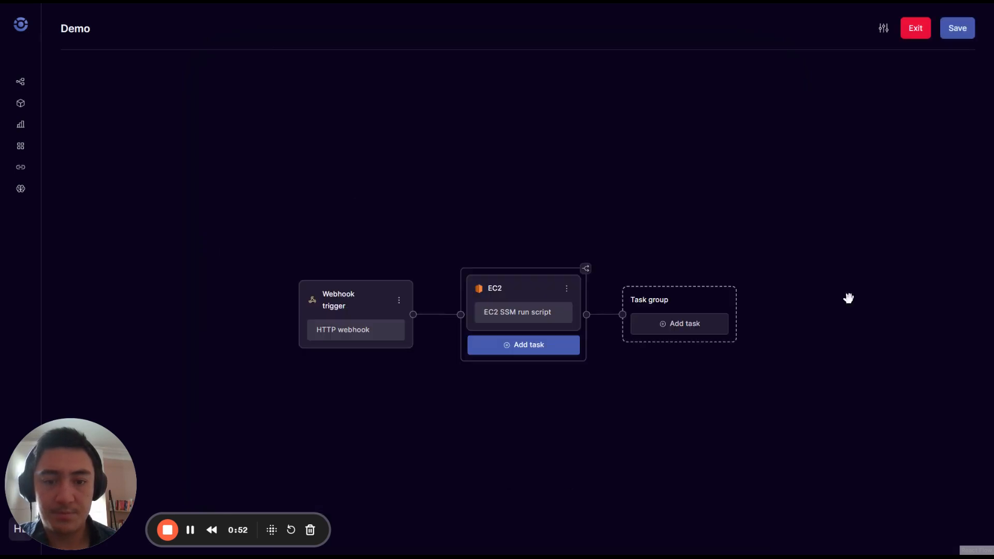
click(964, 40)
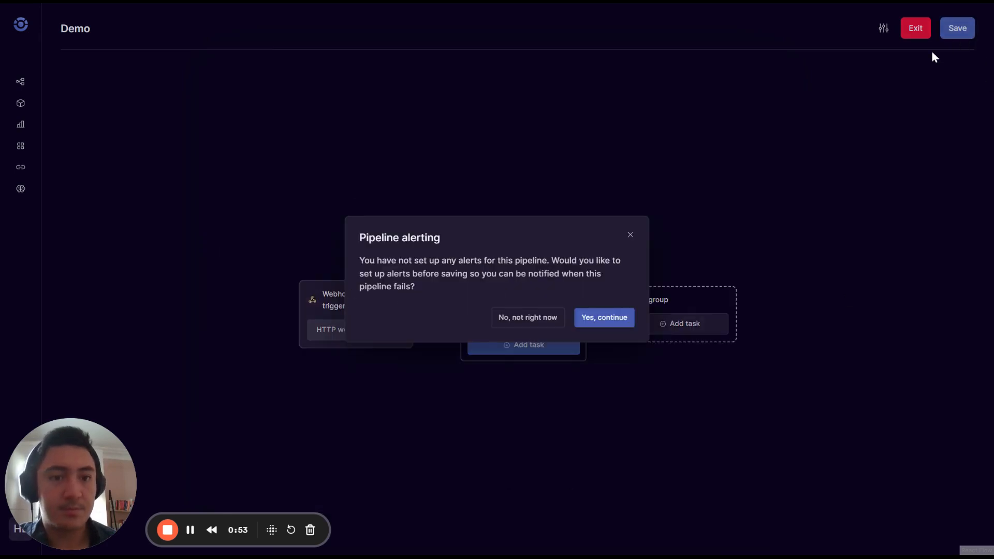
click(552, 321)
click(750, 488)
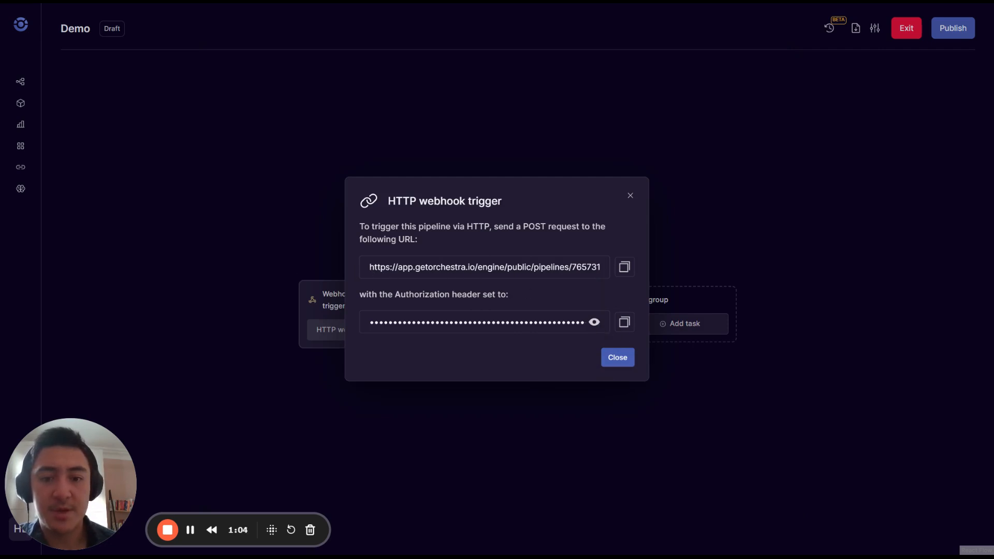
click(617, 357)
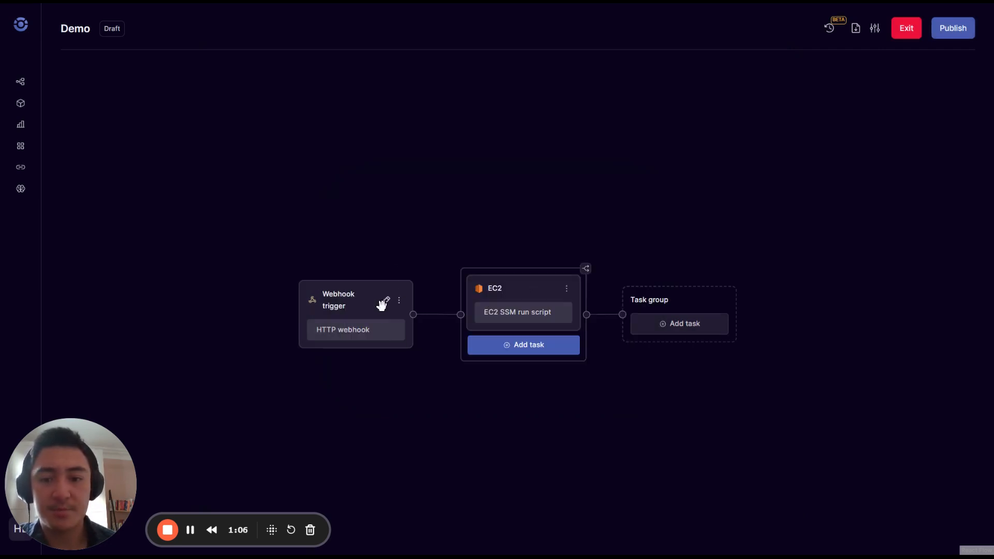
Try a Pipeline trigger with Github dbt-core and Github Actions upstream, then remove both and close it.
click(383, 305)
click(366, 168)
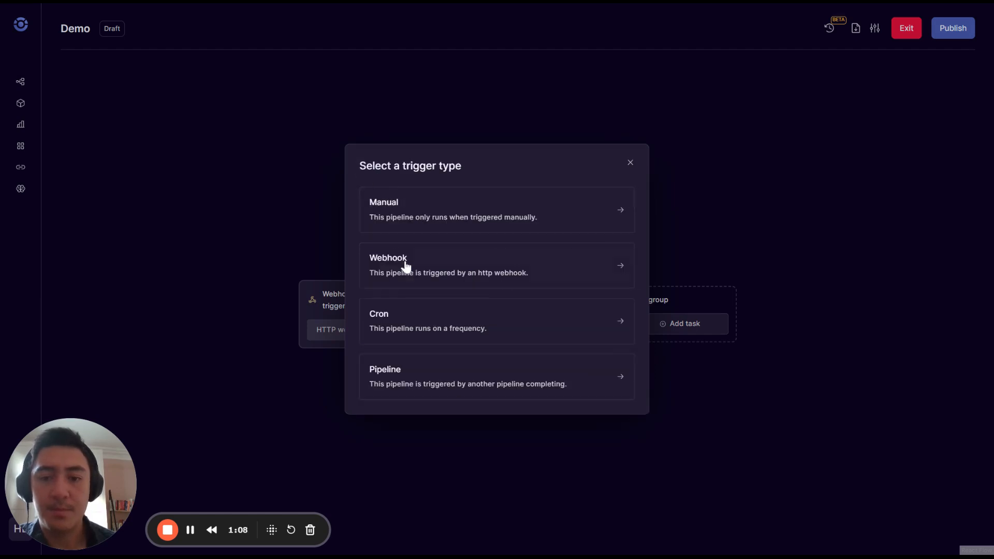
click(468, 393)
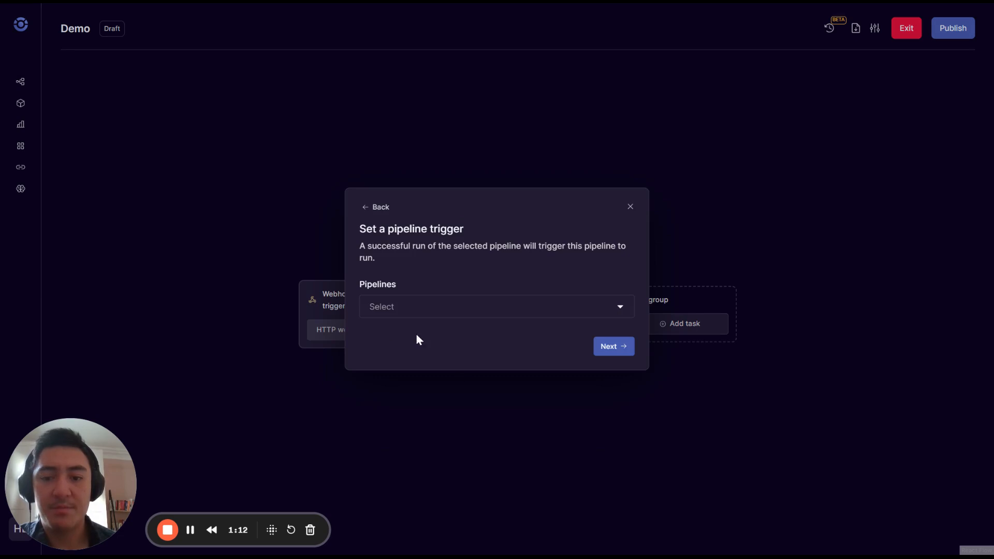
click(425, 307)
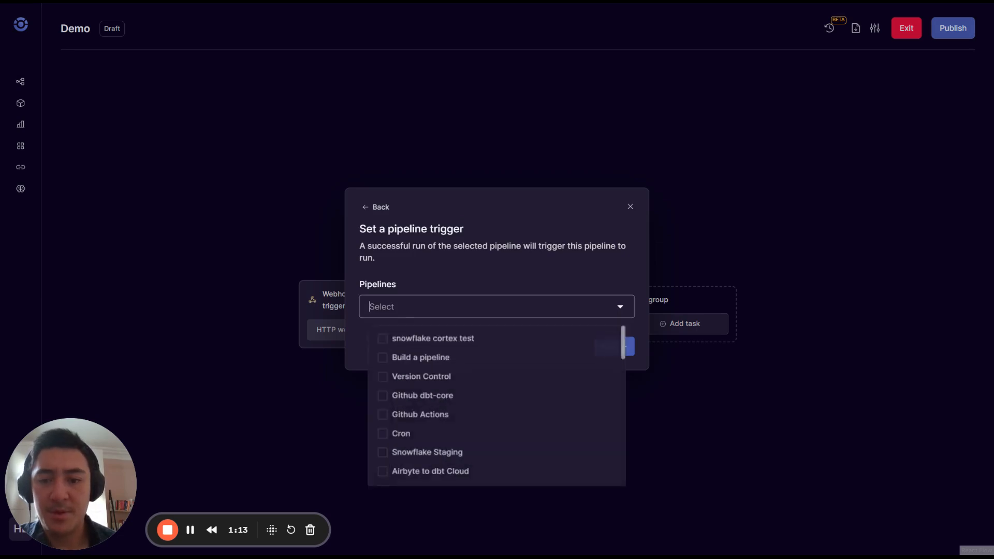
click(418, 394)
click(415, 415)
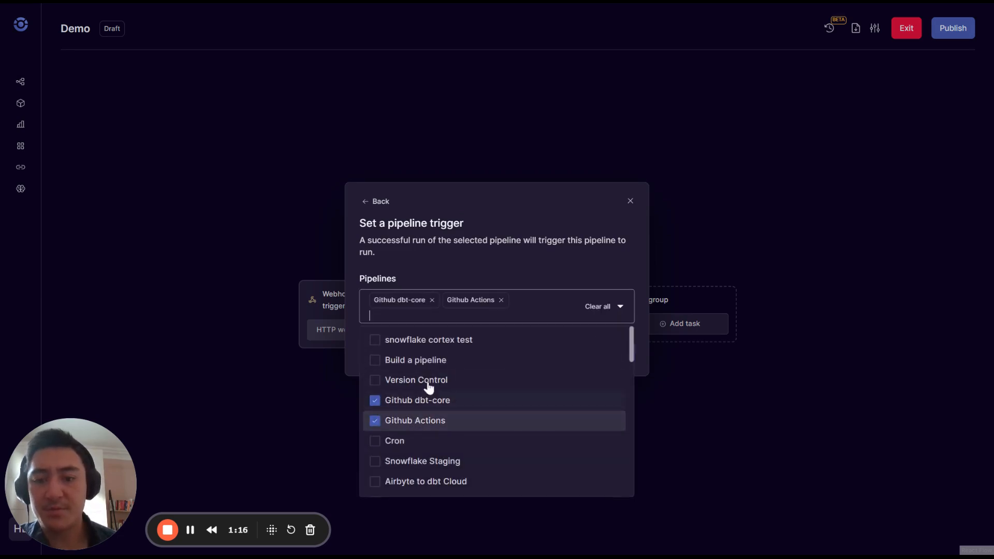
click(409, 400)
click(412, 412)
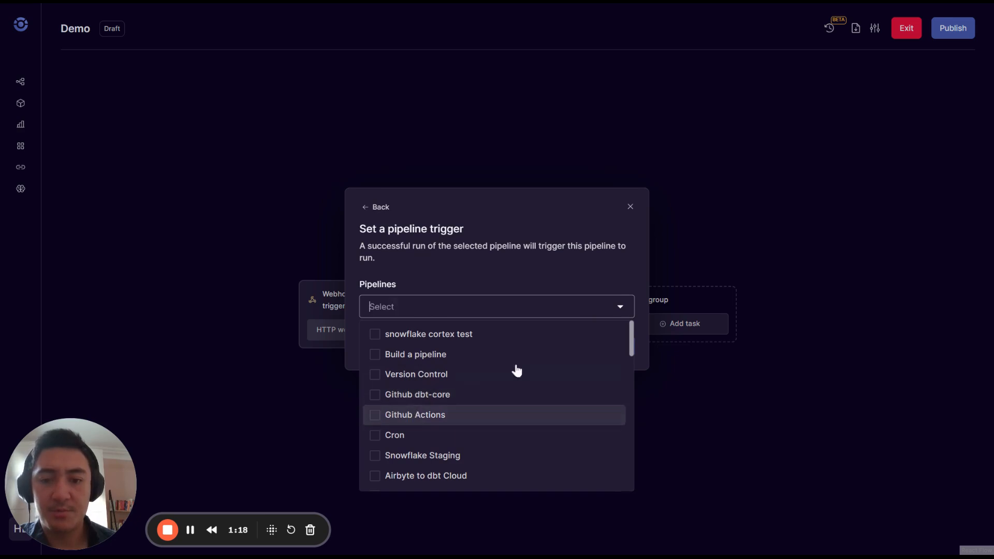
click(629, 218)
click(630, 215)
Switch the trigger to a daily 8am cron schedule in the America/New York timezone.
click(384, 301)
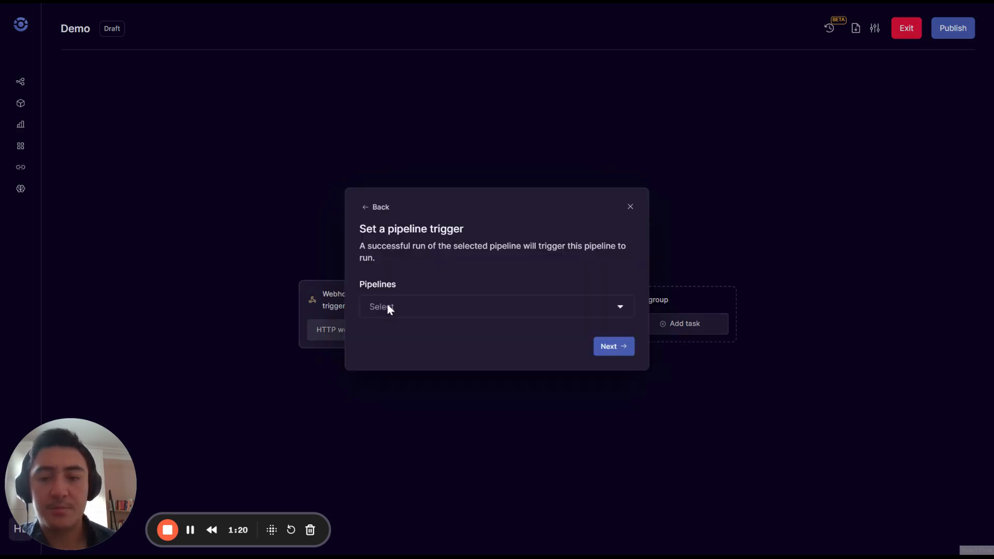
click(378, 209)
click(434, 326)
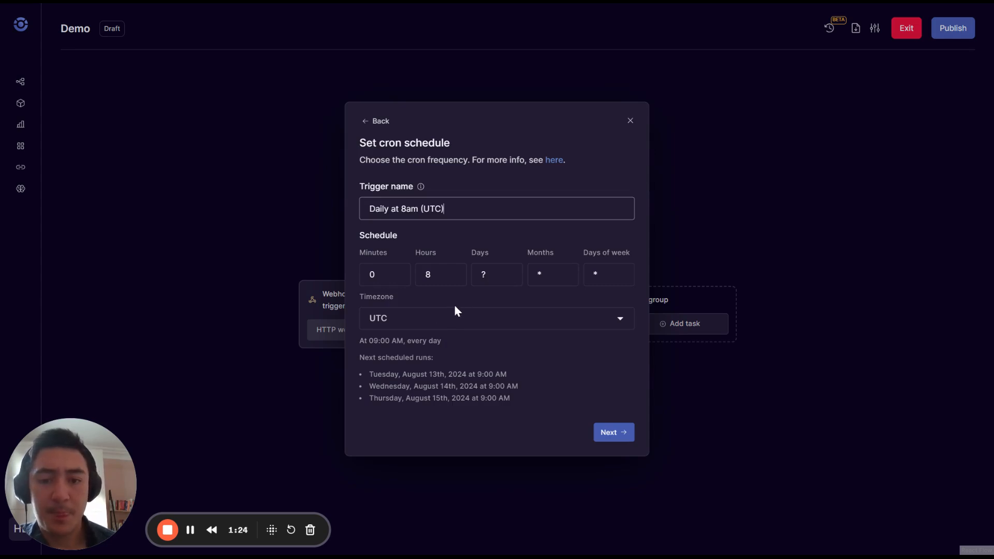
click(421, 326)
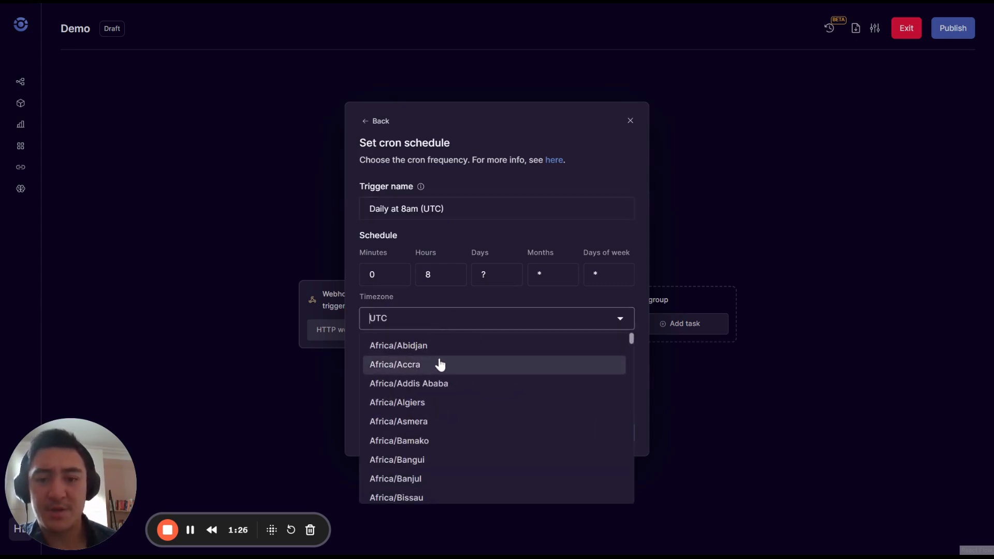
scroll(475, 409, down, 8)
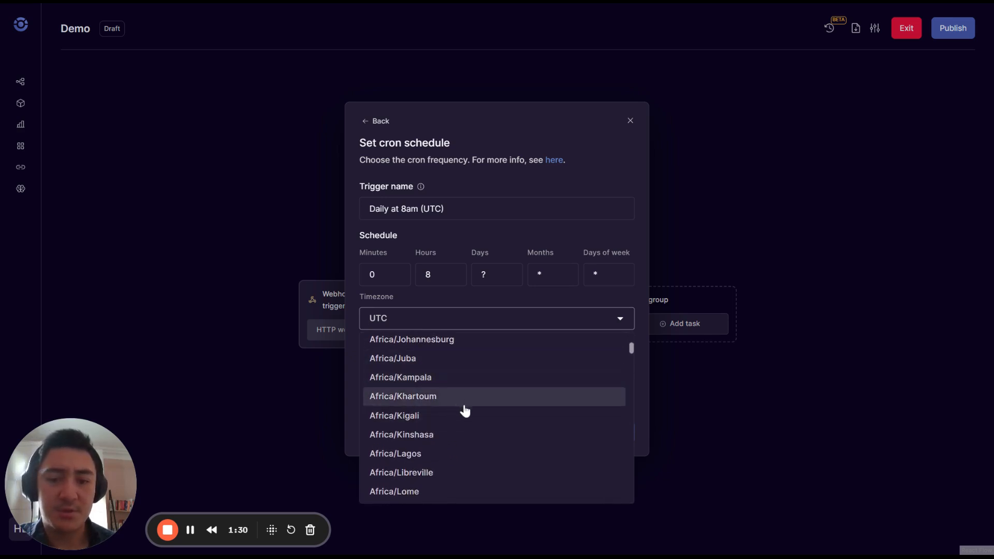
scroll(453, 430, down, 5)
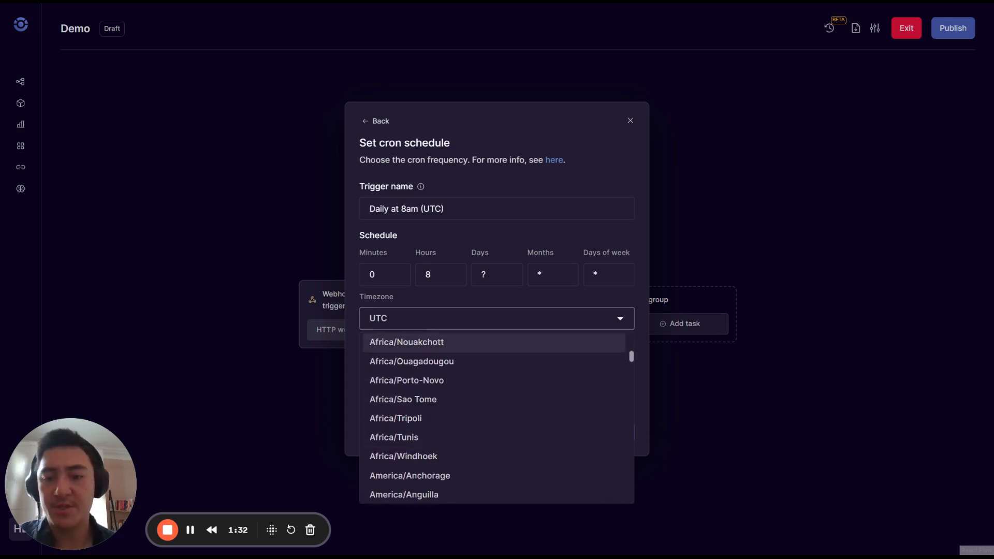
click(487, 319)
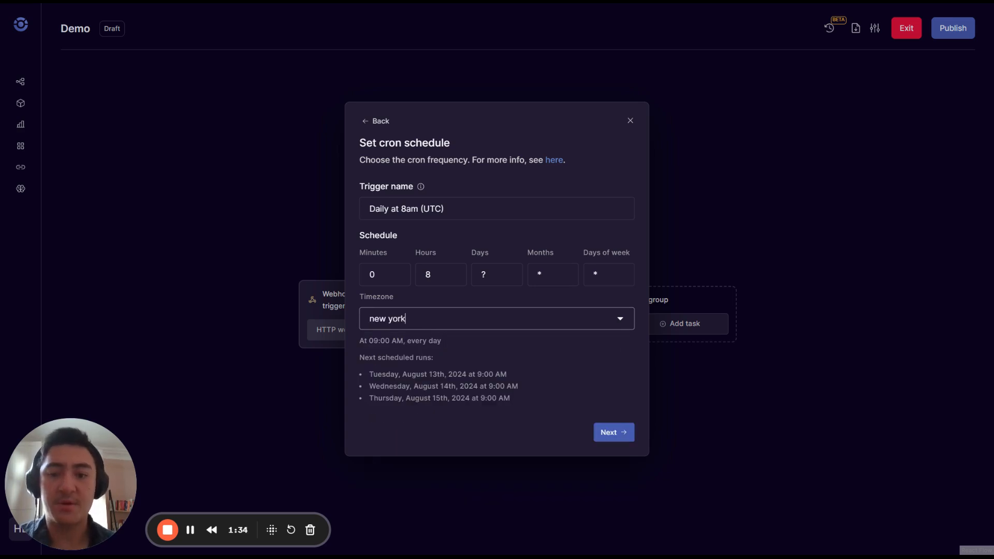
drag(443, 320, 354, 324)
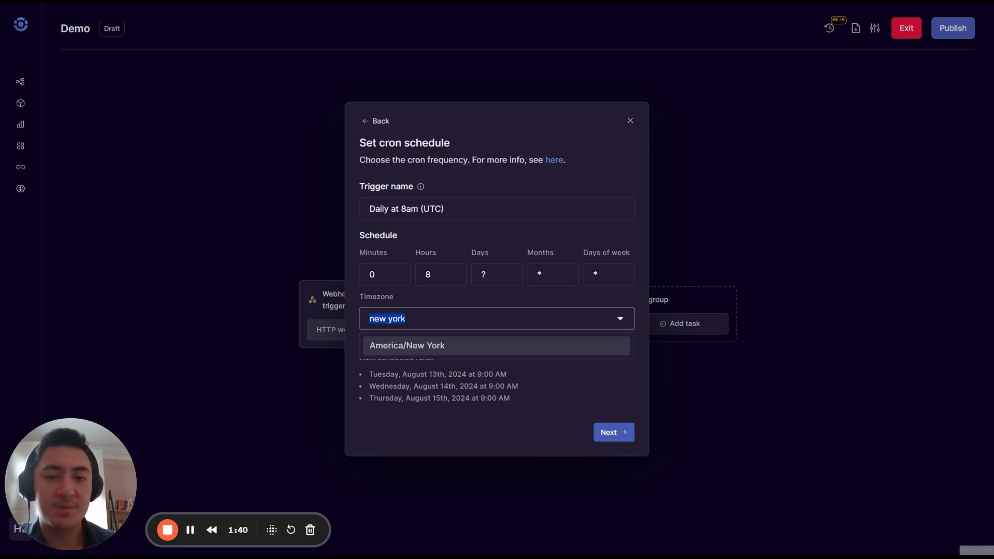
click(374, 356)
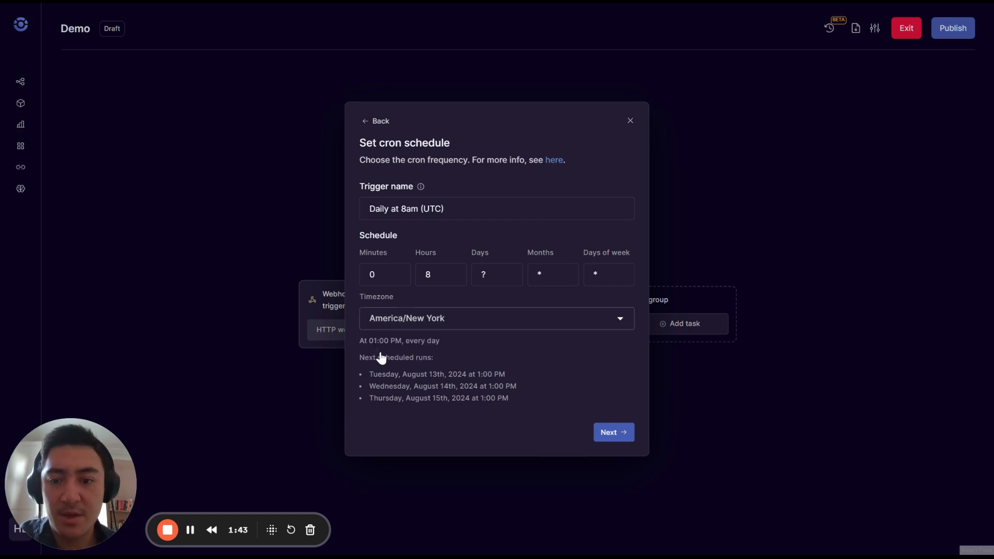
click(628, 443)
Add a second EC2 SSM run script task: instance i-someid, command run.py, Windows.
drag(625, 461, 539, 428)
drag(505, 384, 533, 393)
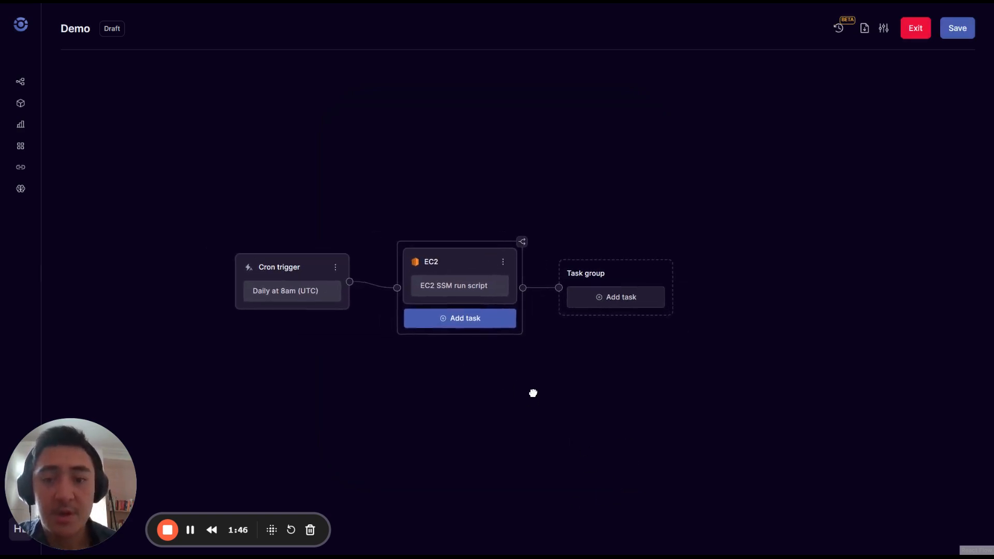
drag(372, 388, 344, 381)
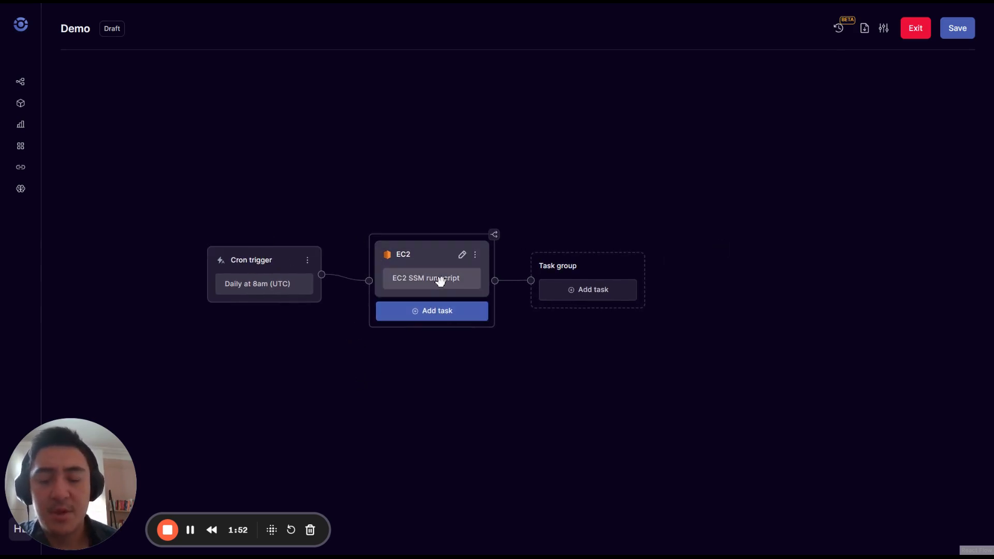
drag(442, 366, 438, 355)
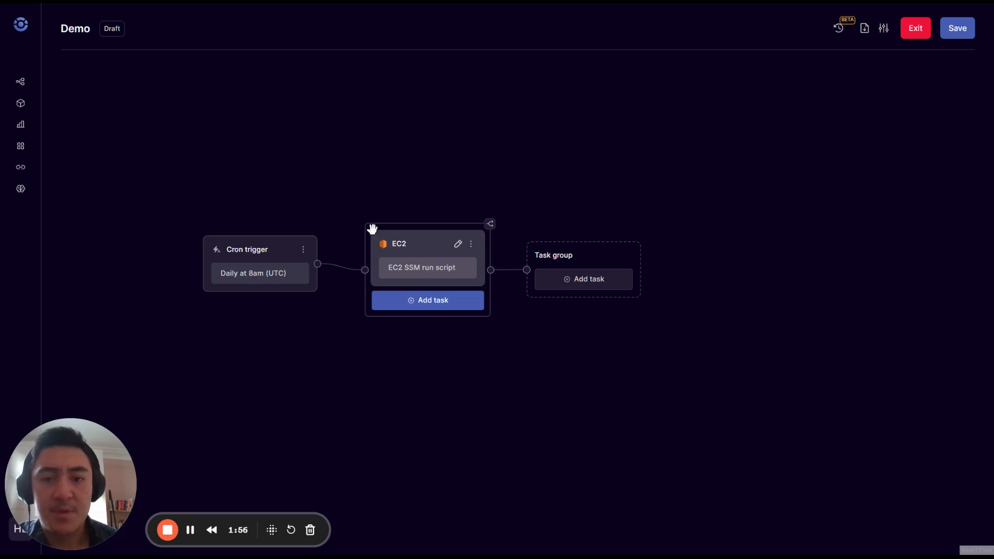
click(446, 307)
click(443, 337)
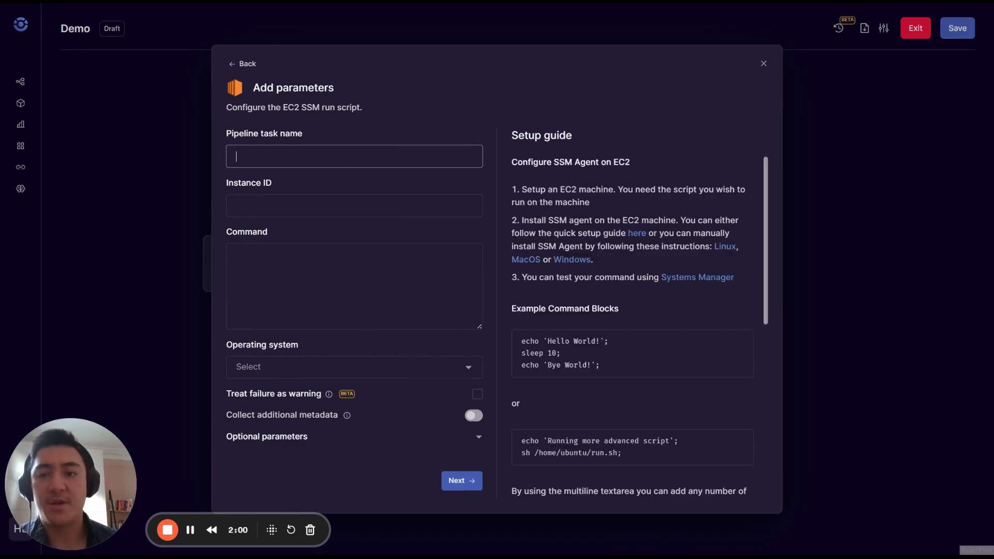
key(Tab)
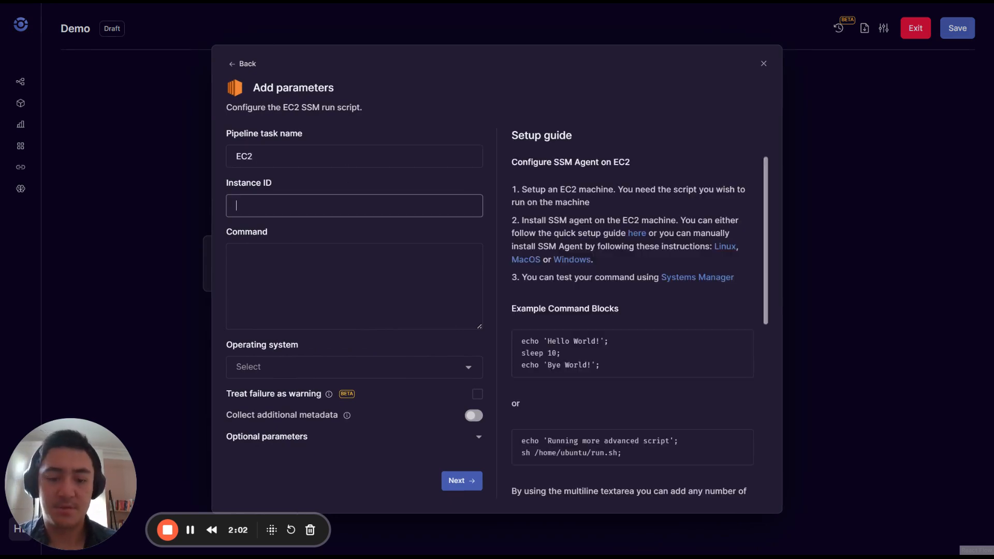
text(i-someid)
key(Tab)
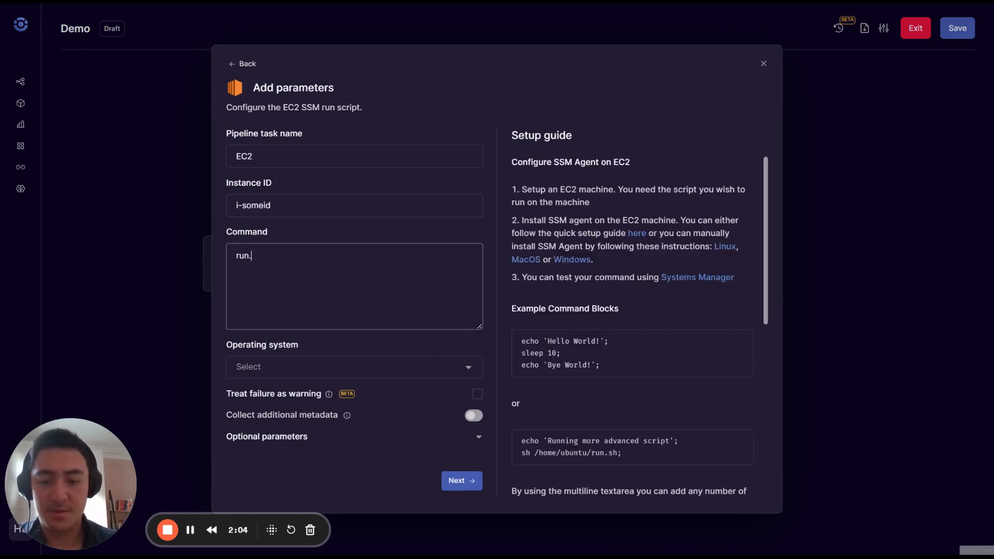
click(306, 368)
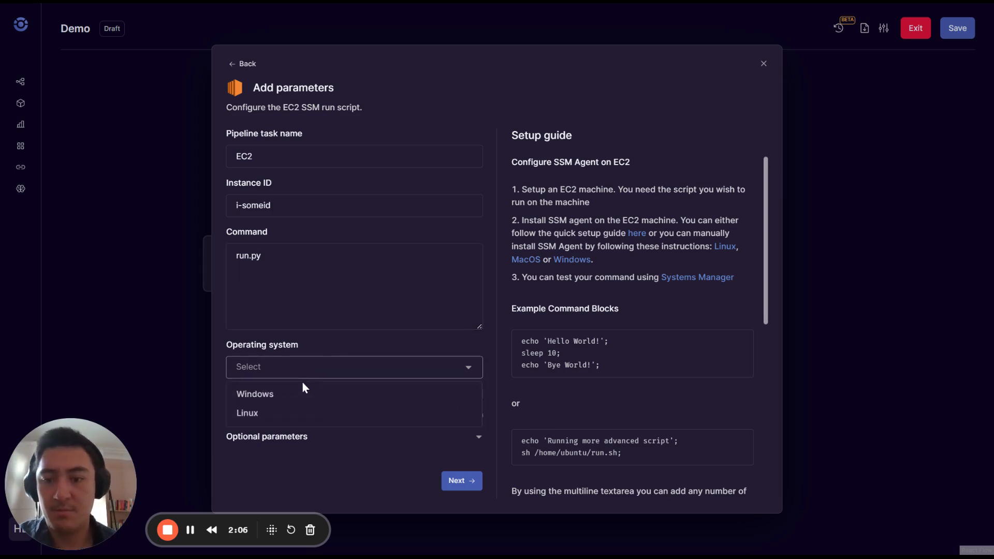
click(270, 400)
click(460, 480)
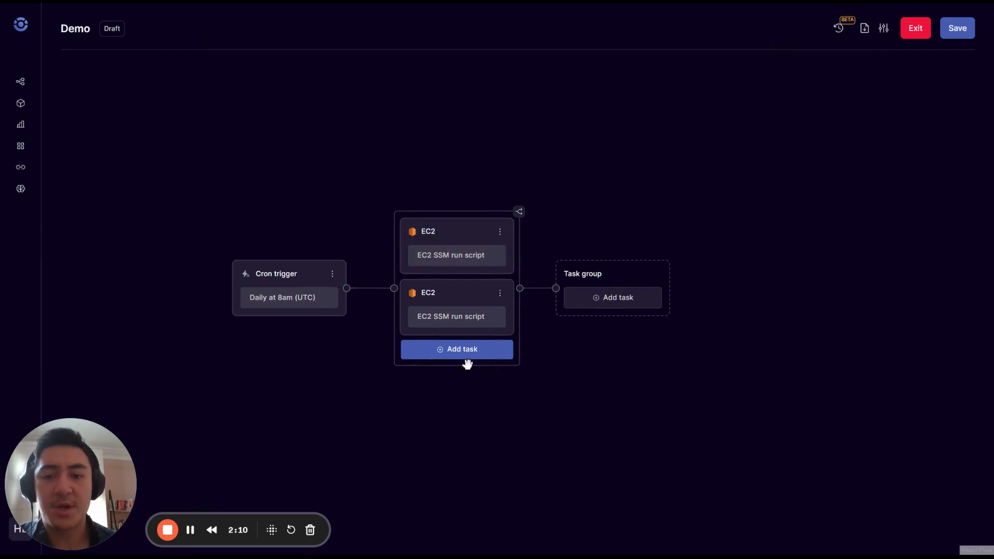
drag(498, 425, 485, 405)
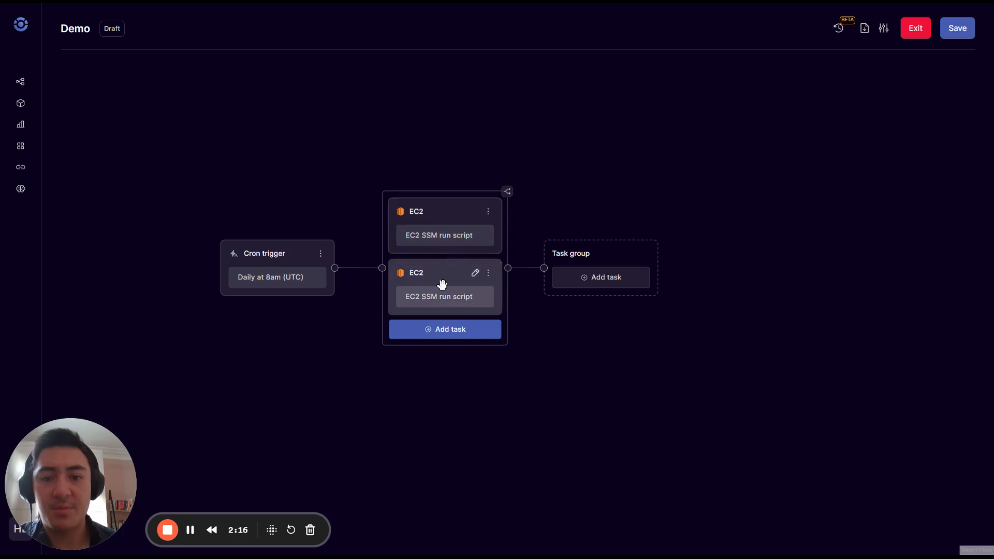
Add a dbt run job task named 'dbt cloud' with Job ID 134 to the next group.
click(558, 274)
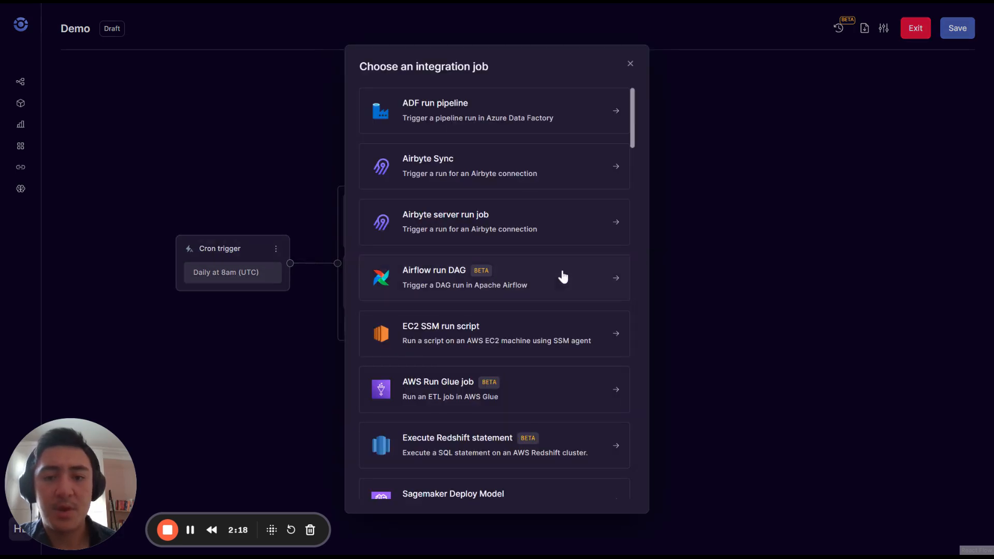
scroll(430, 375, down, 12)
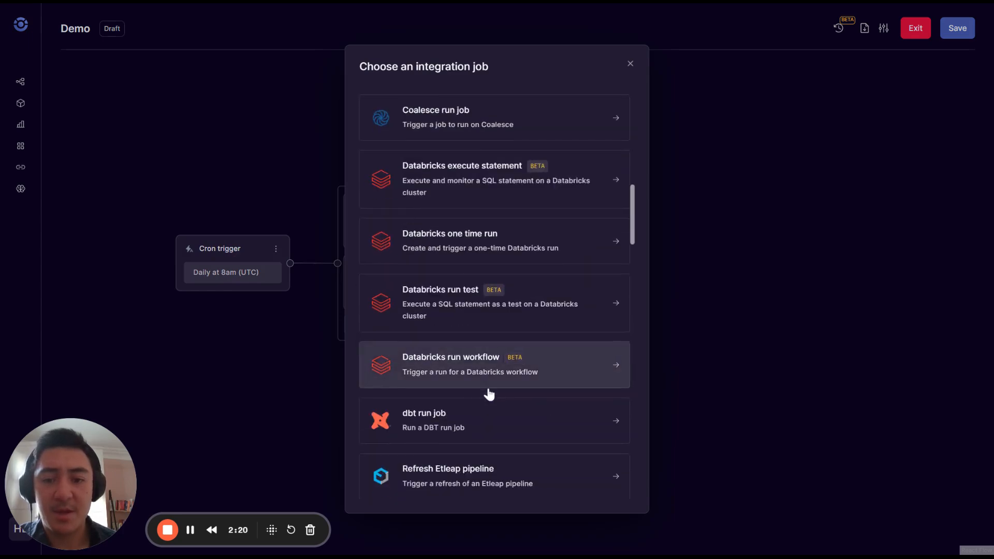
scroll(490, 395, down, 2)
click(499, 359)
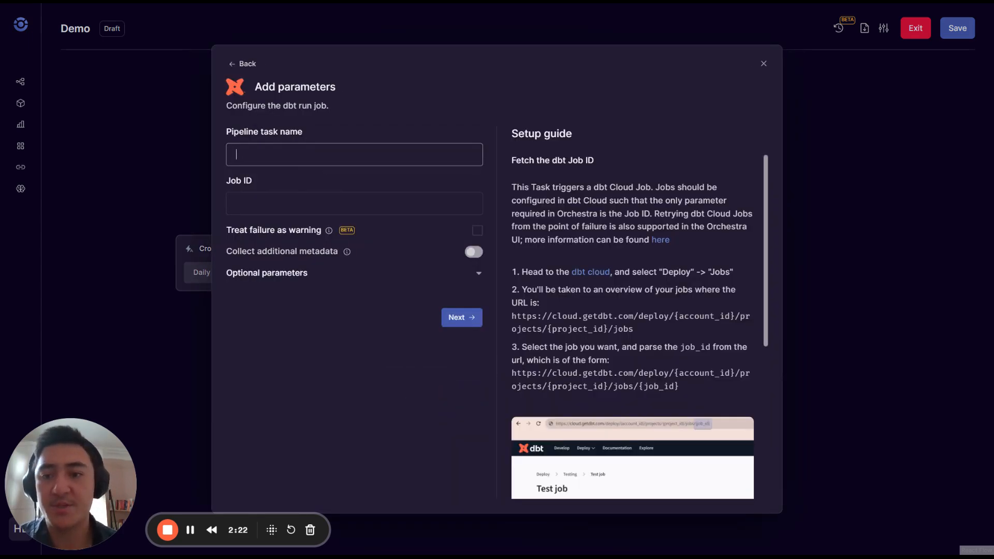
text(dbt cloud)
key(Tab)
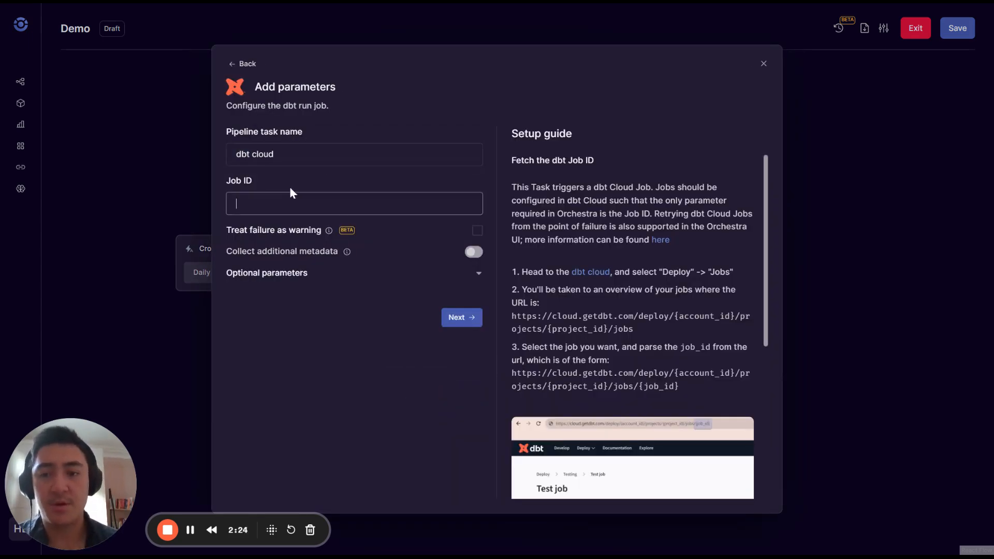
text(134)
key(Return)
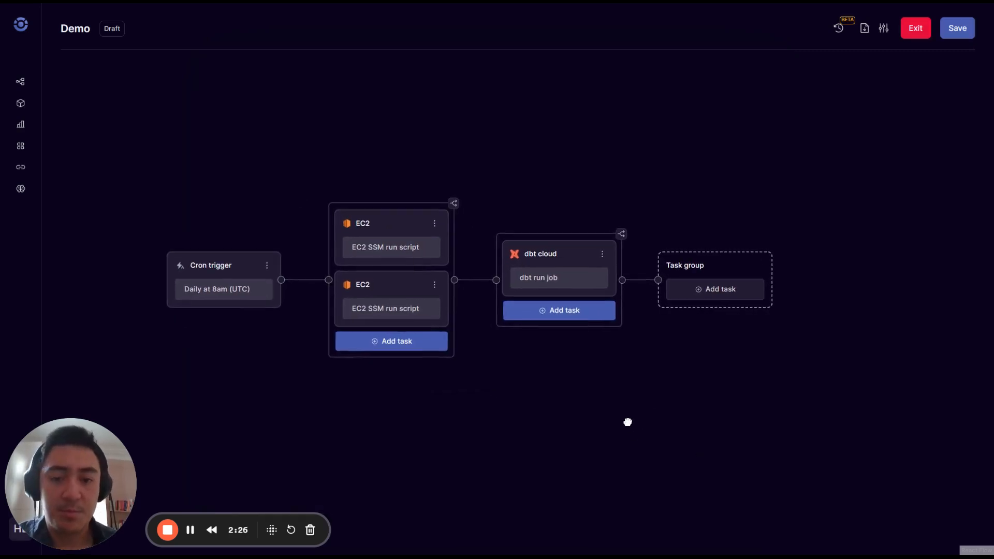
drag(628, 422, 623, 418)
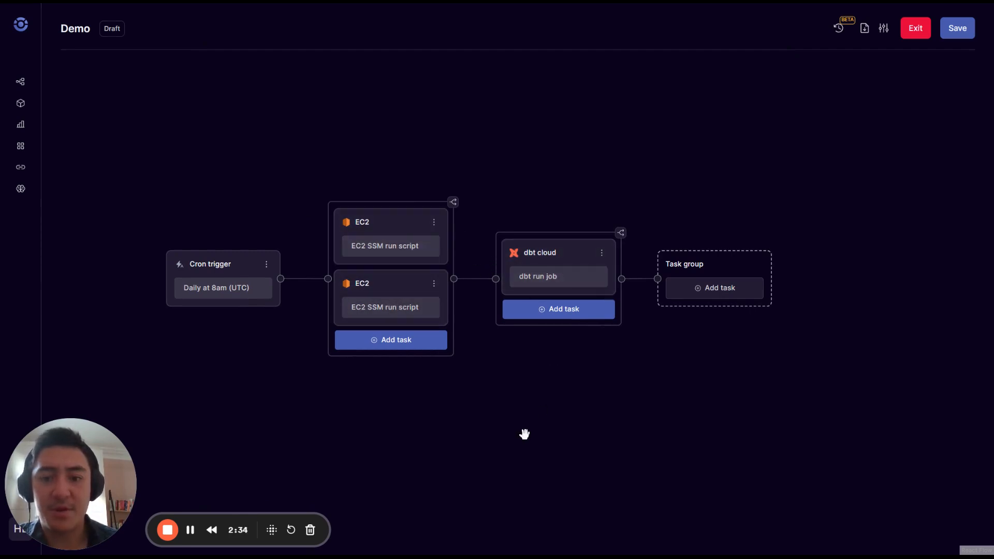
drag(518, 426, 493, 361)
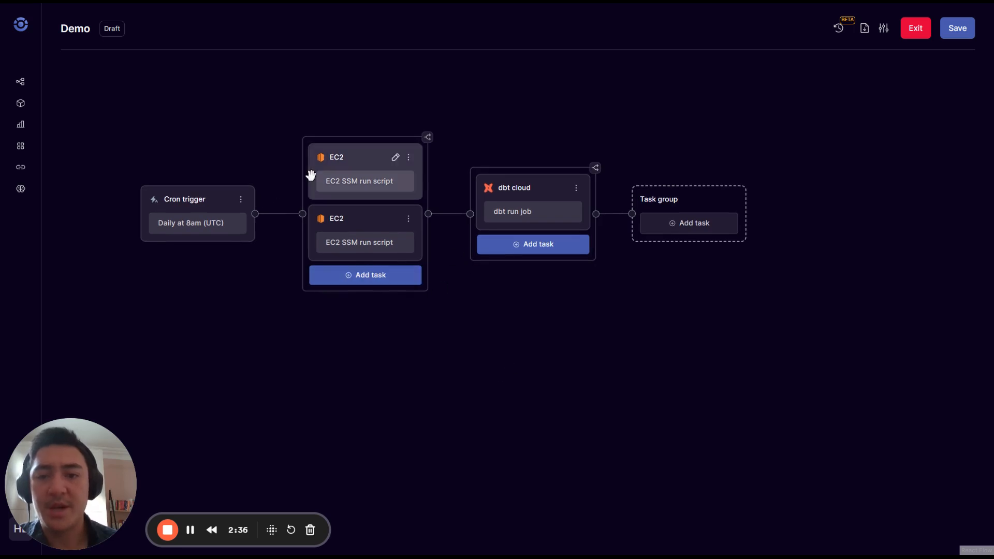
Add empty task groups branching from the cron trigger and from the EC2 group.
click(241, 199)
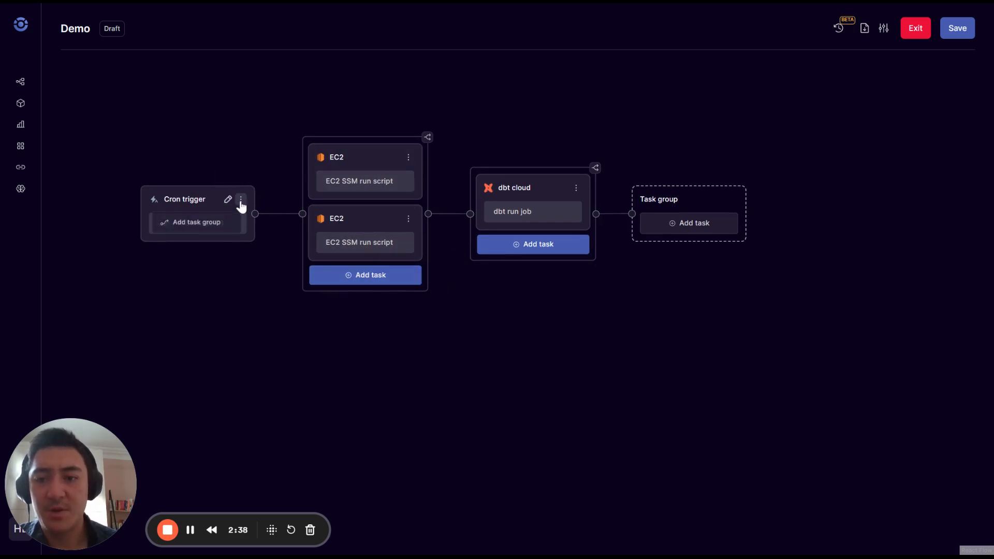
click(210, 224)
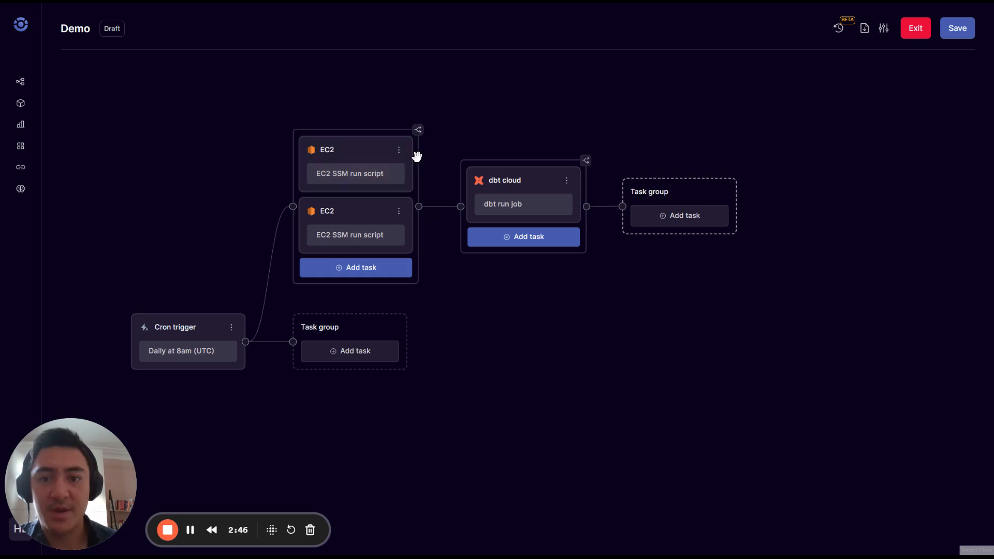
click(399, 152)
click(383, 174)
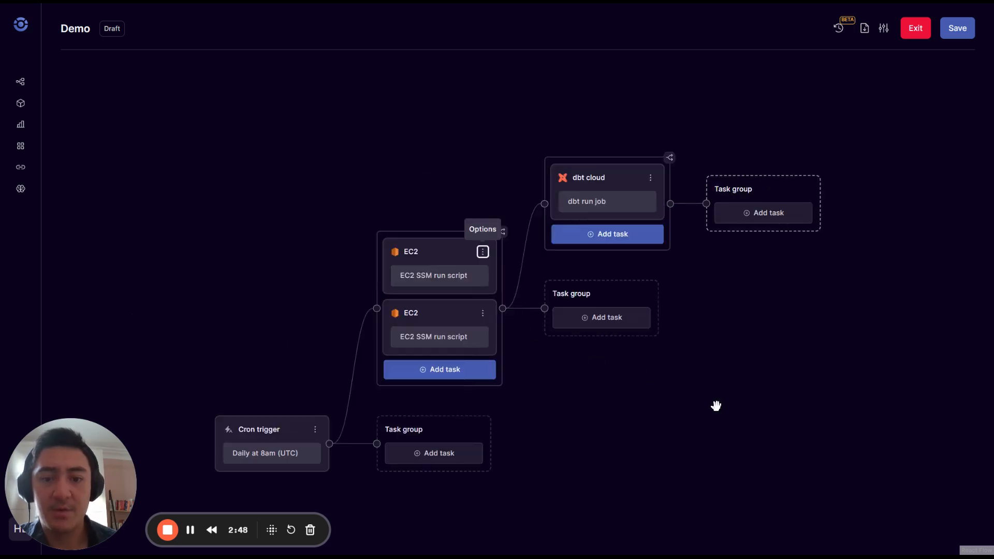
drag(716, 404, 575, 332)
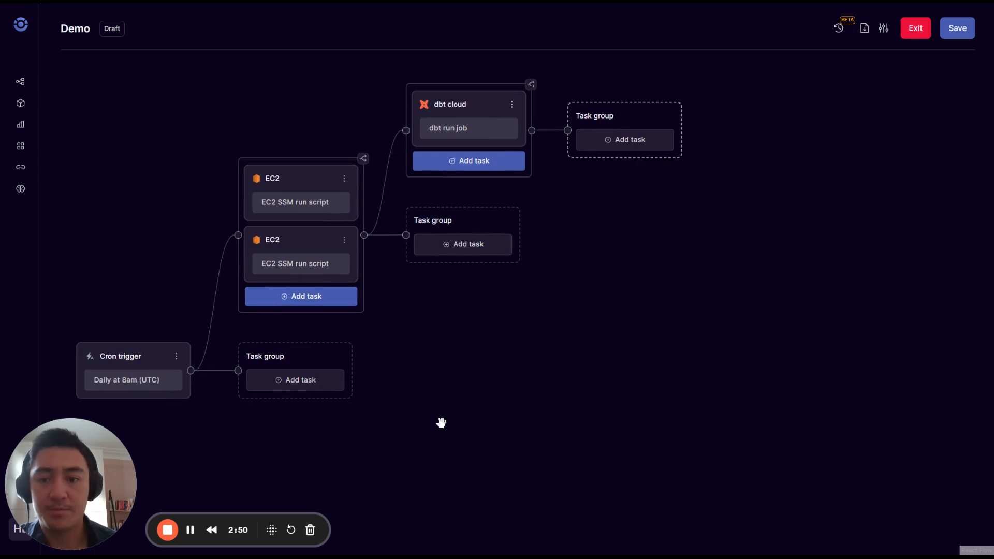
drag(442, 423, 411, 390)
Add a dbt run job task named 'dbt job' with Job ID 1234, then undo it.
click(412, 260)
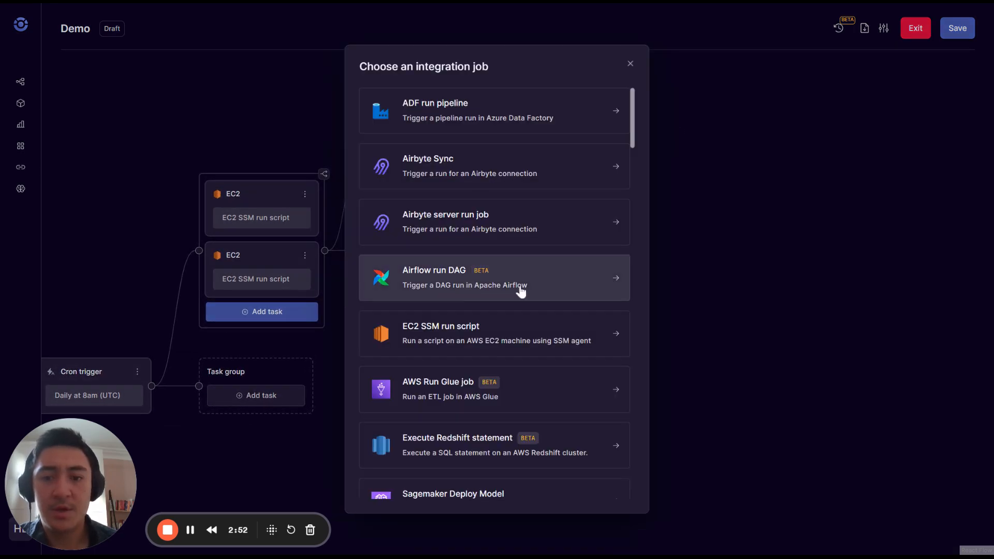
scroll(520, 293, down, 15)
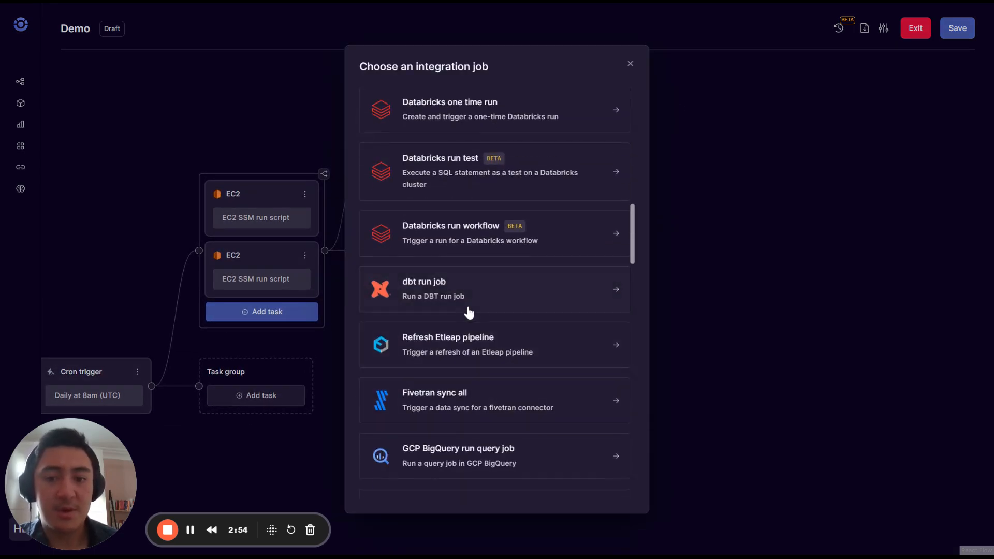
click(468, 305)
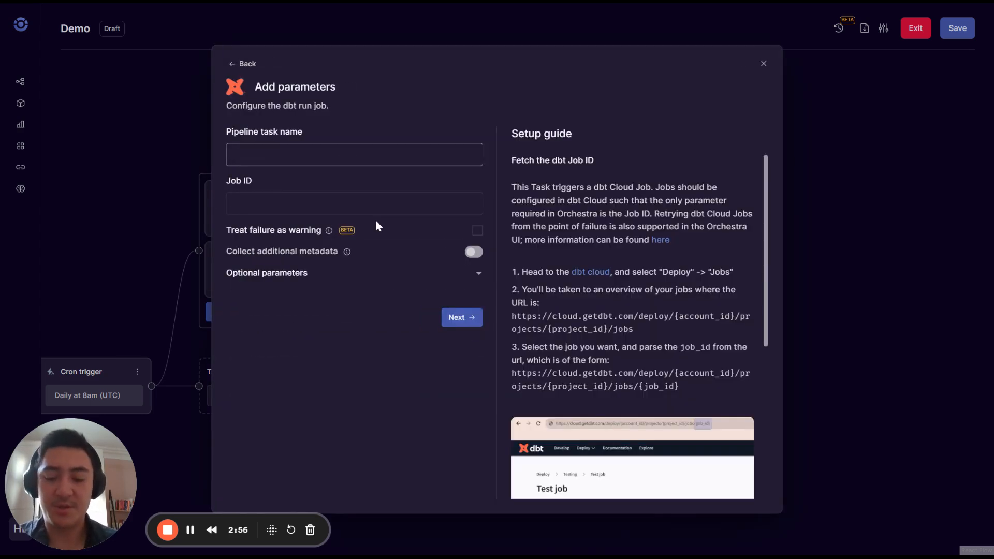
text(dbt job)
key(Tab)
text(1234)
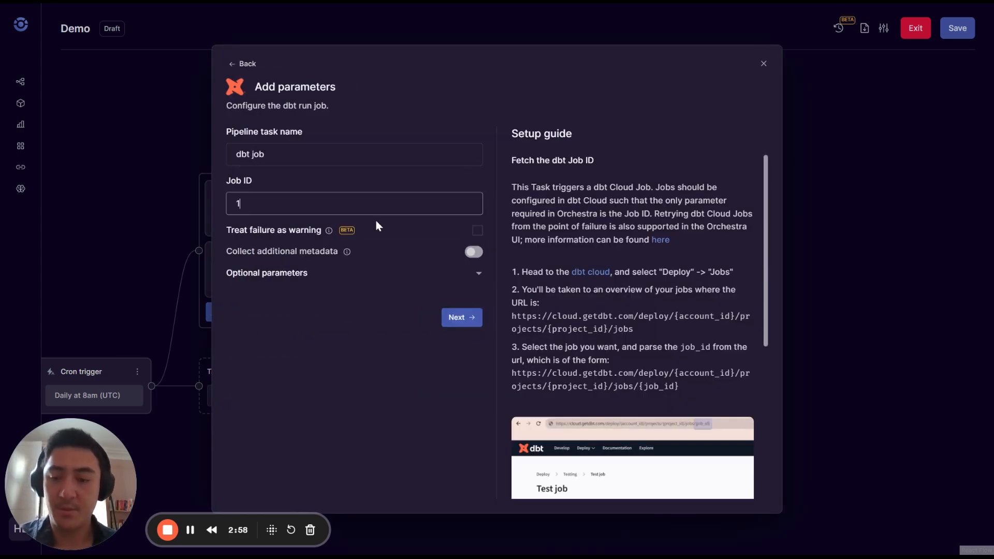
click(458, 317)
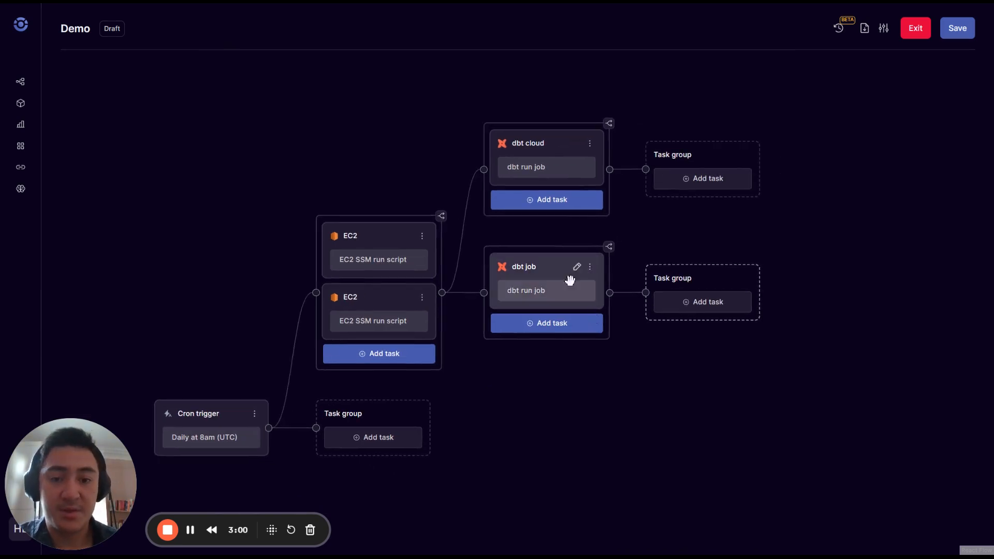
drag(664, 441, 581, 408)
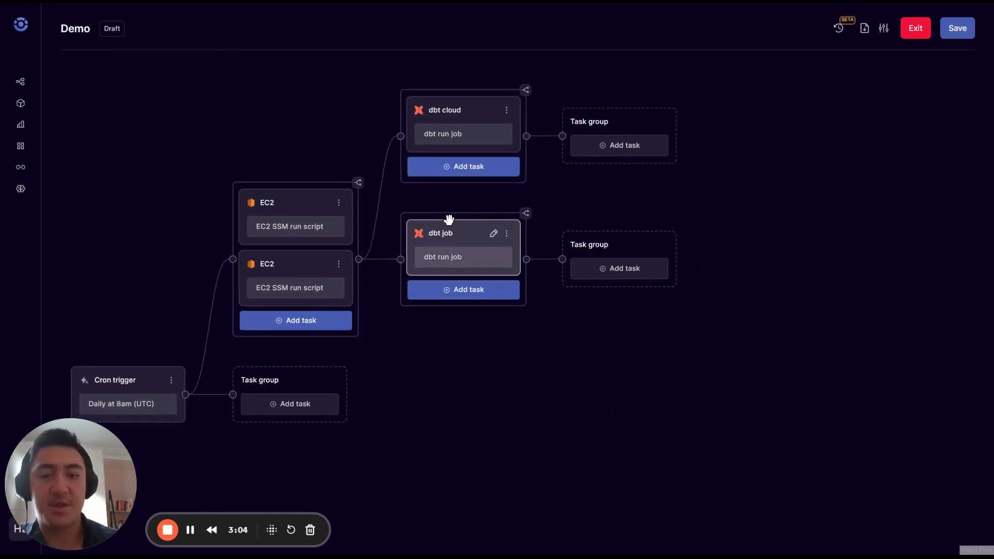
key(ctrl+z)
Add a second 'dbt cloud' dbt run job task with Job ID 123 after the first.
click(636, 309)
scroll(493, 383, down, 2)
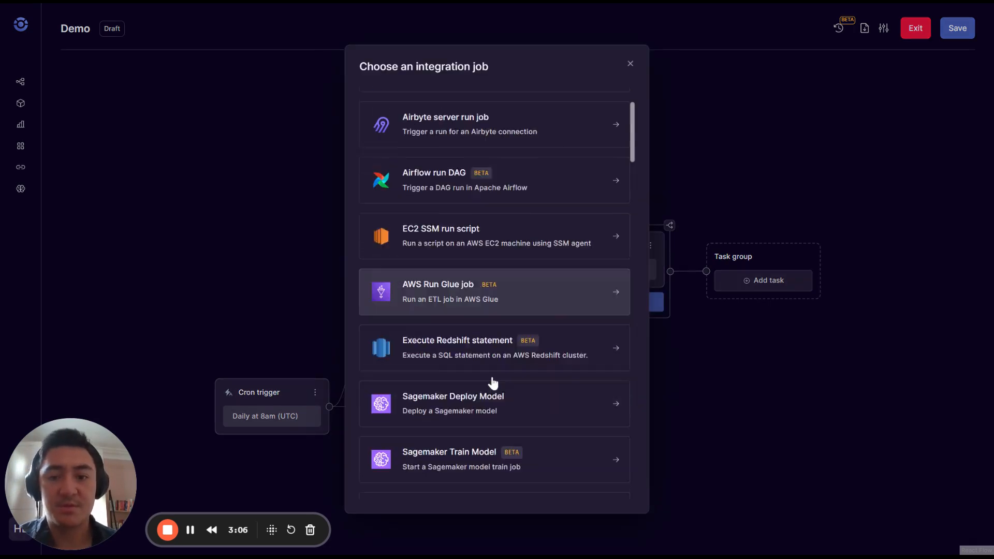
scroll(493, 384, down, 10)
click(453, 306)
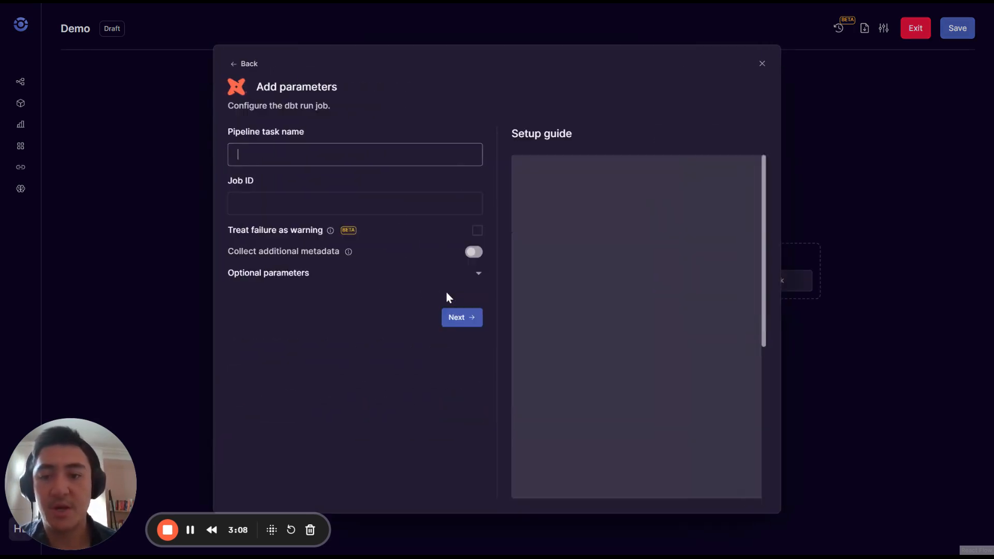
text(dbt cloud)
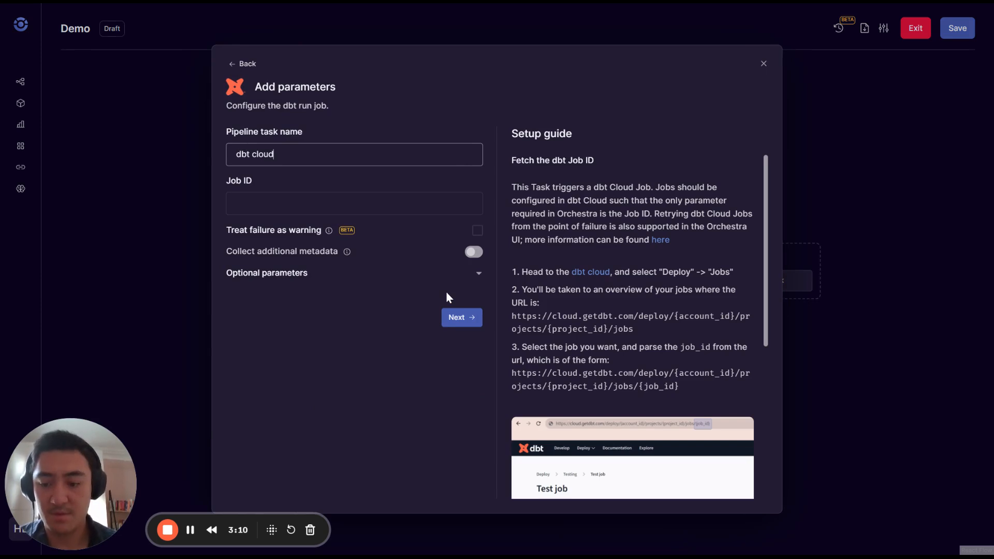
key(Tab)
text(123)
key(Return)
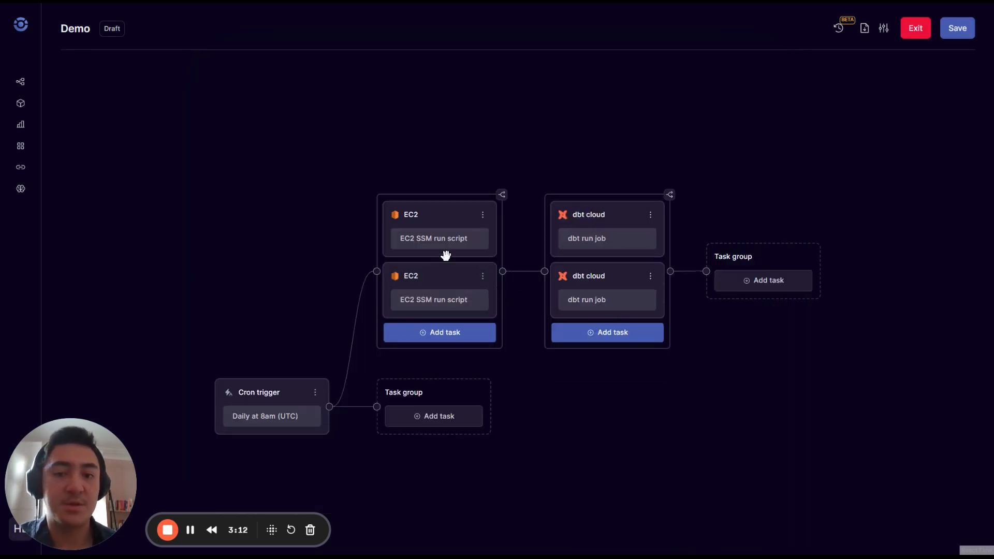
drag(769, 434, 676, 395)
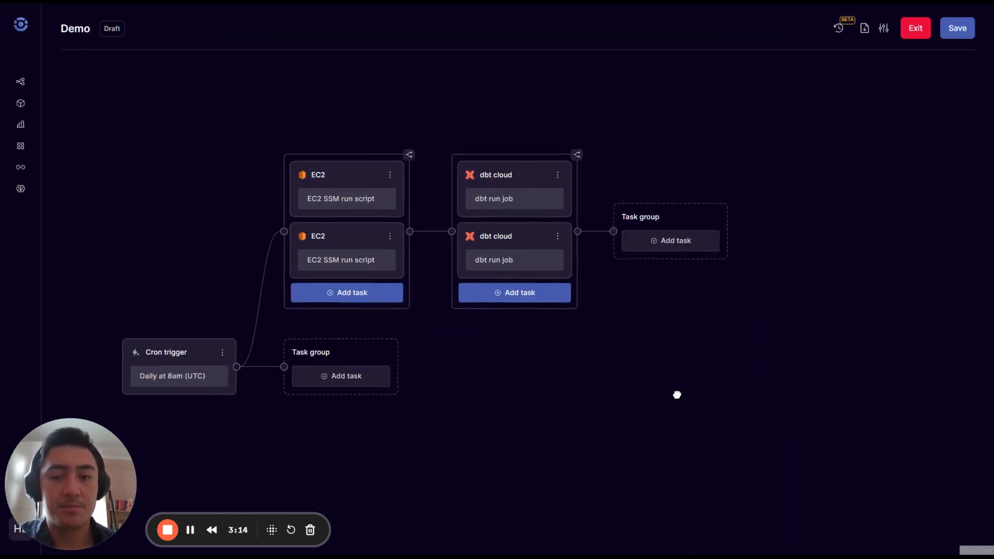
drag(581, 386, 558, 339)
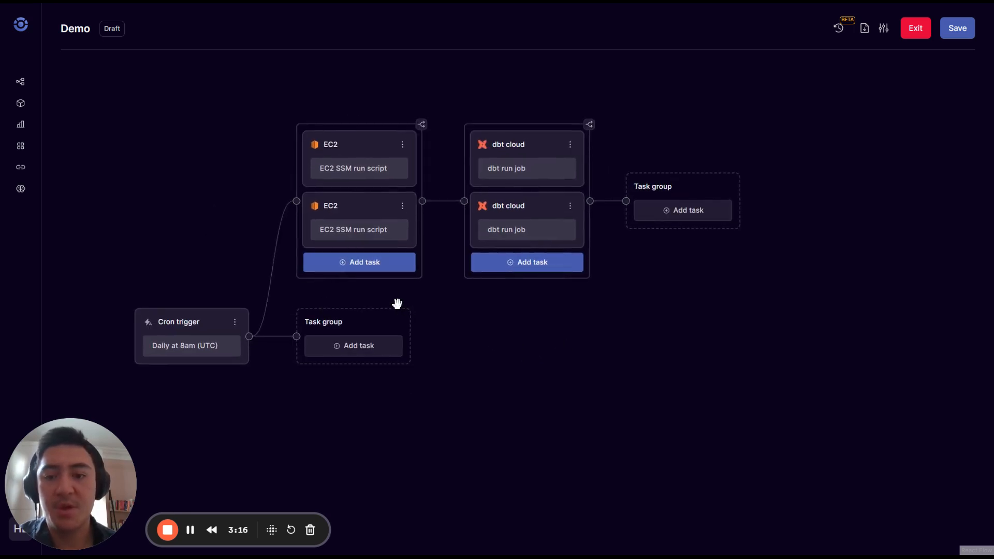
mouse_move(494, 336)
mouse_down()
mouse_move(511, 366)
mouse_move(484, 339)
mouse_up()
Add an Airbyte Sync task named 'Saas ingestion' with job type Sync under the cron trigger.
click(346, 350)
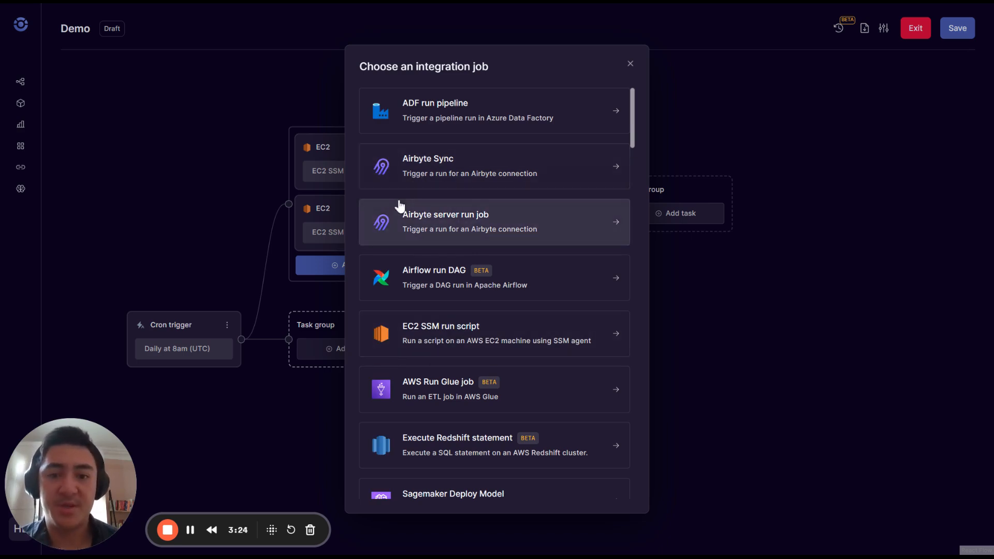
click(435, 186)
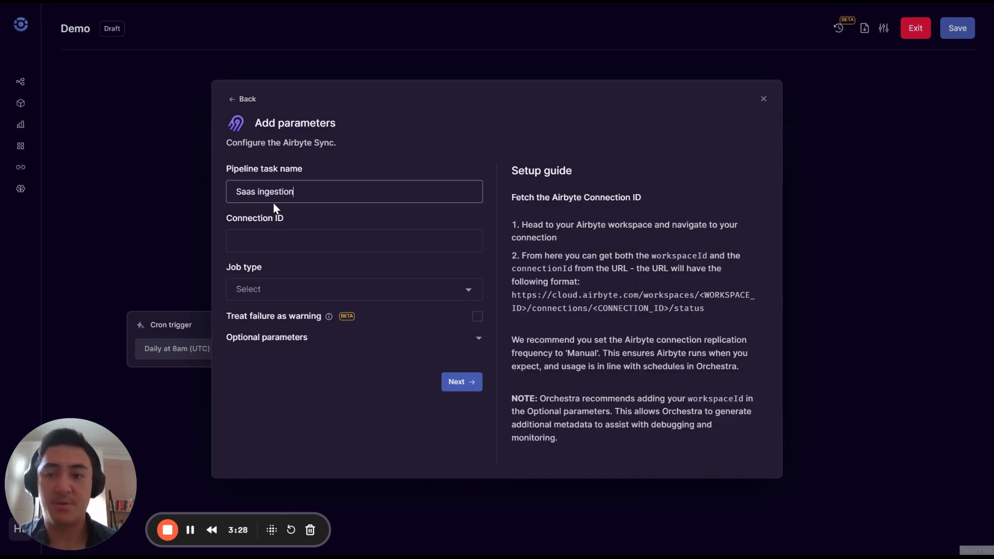
key(Tab)
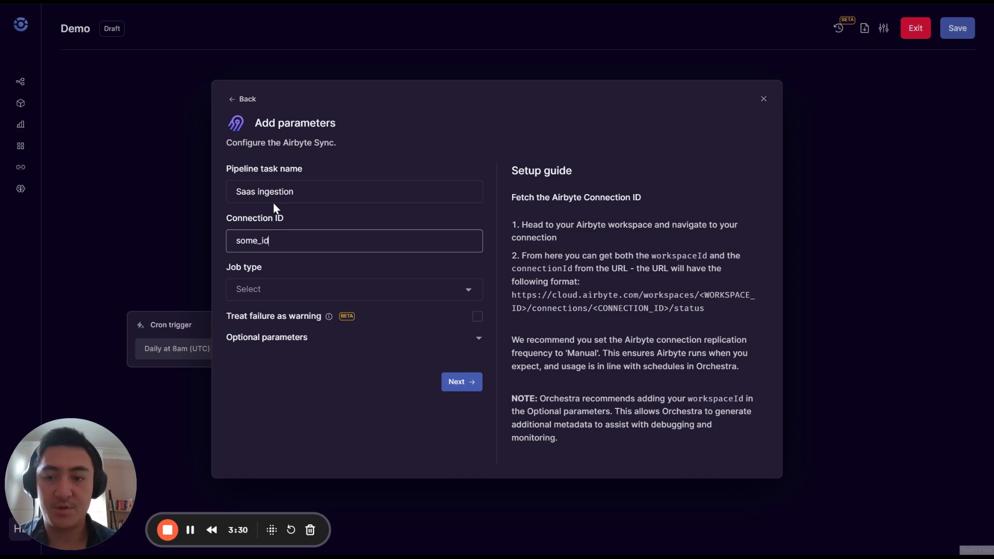
click(305, 290)
click(256, 316)
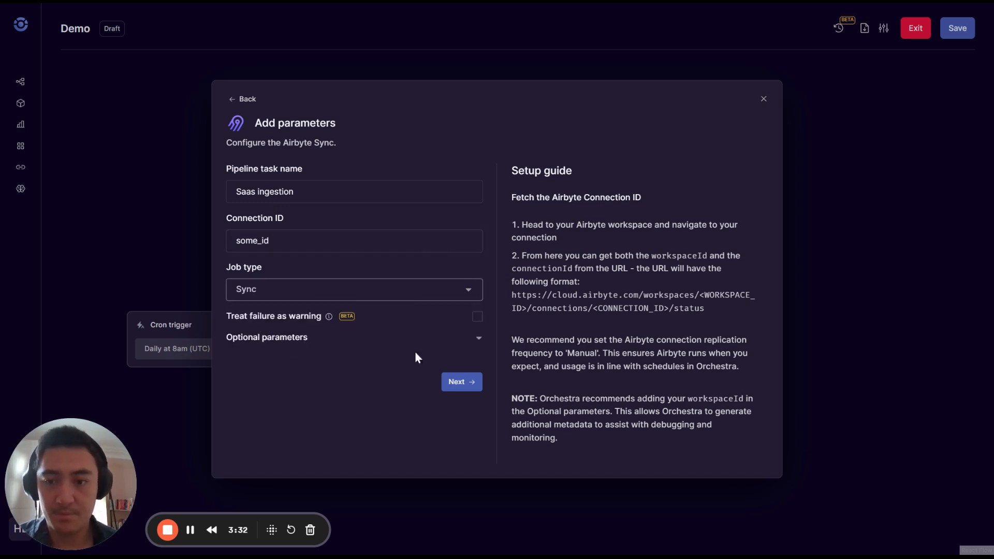
click(478, 386)
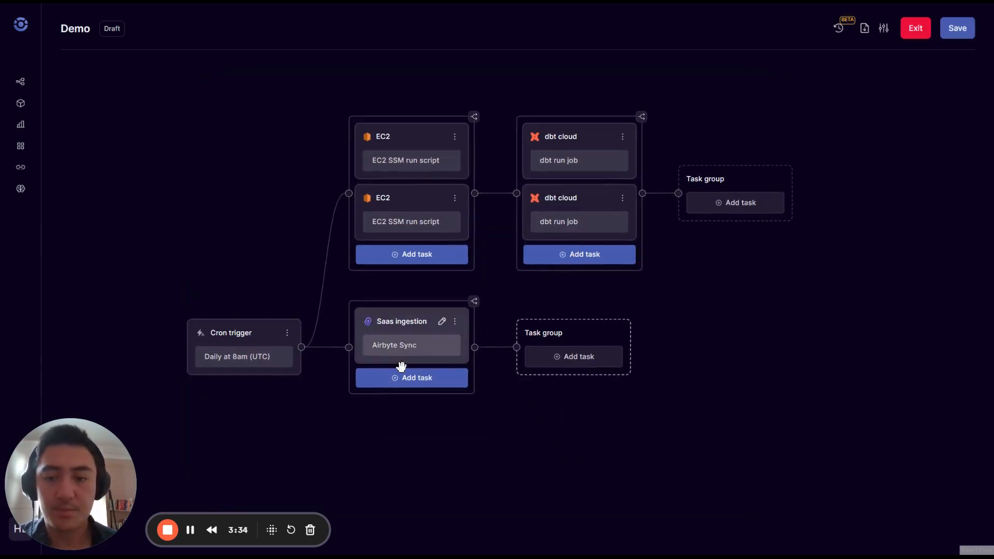
click(420, 382)
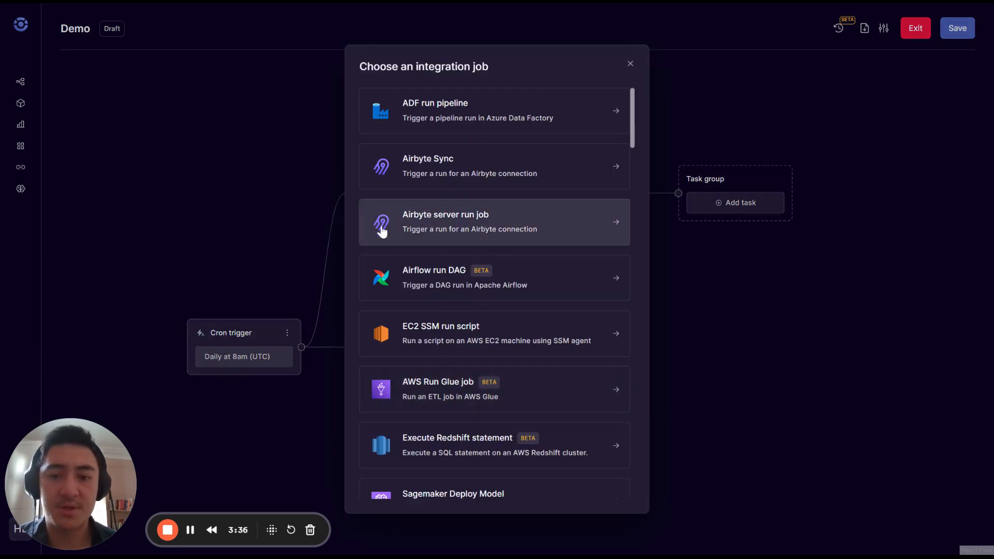
Add a second Airbyte Sync task, 'Saas ingestion_2', with connection some_id and job type Sync.
click(455, 177)
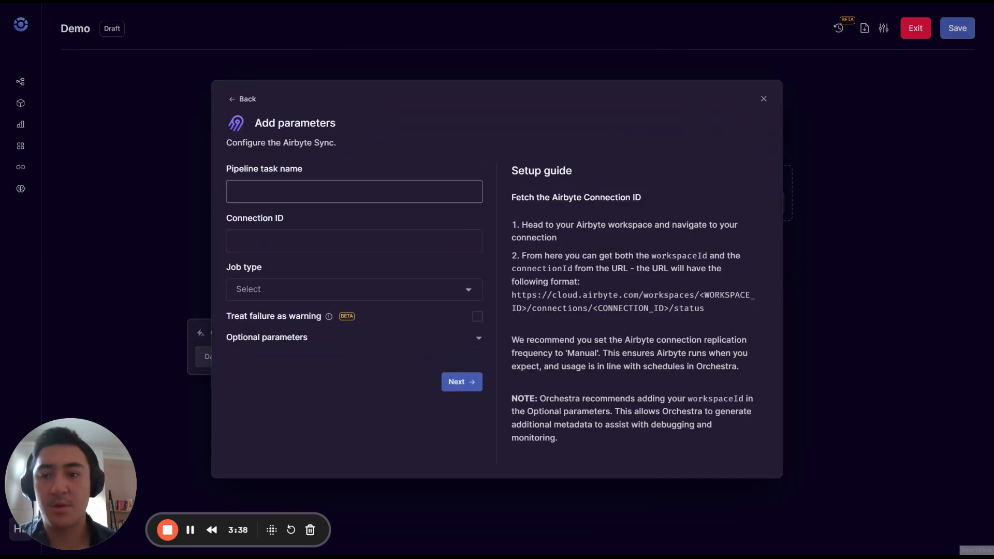
text(Saas ingestion_2)
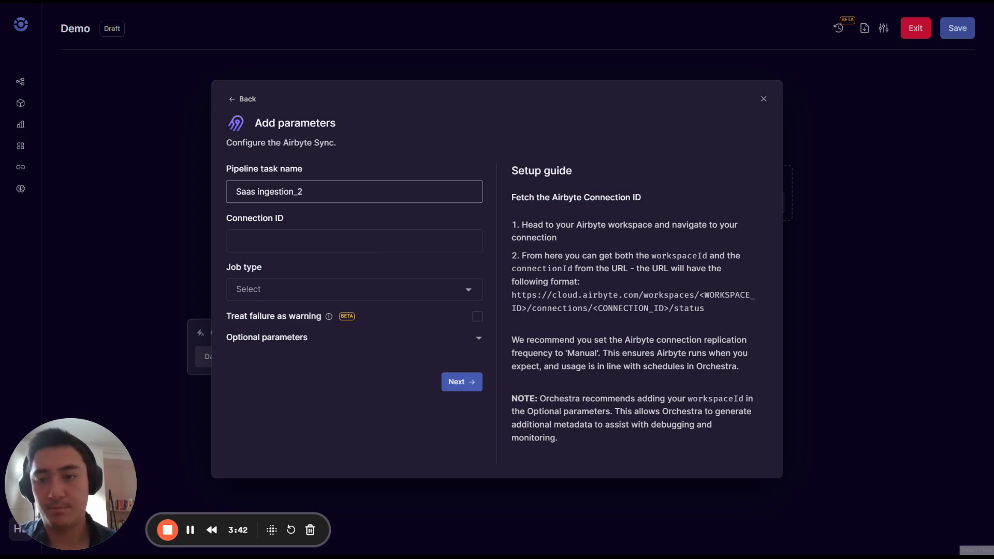
key(Tab)
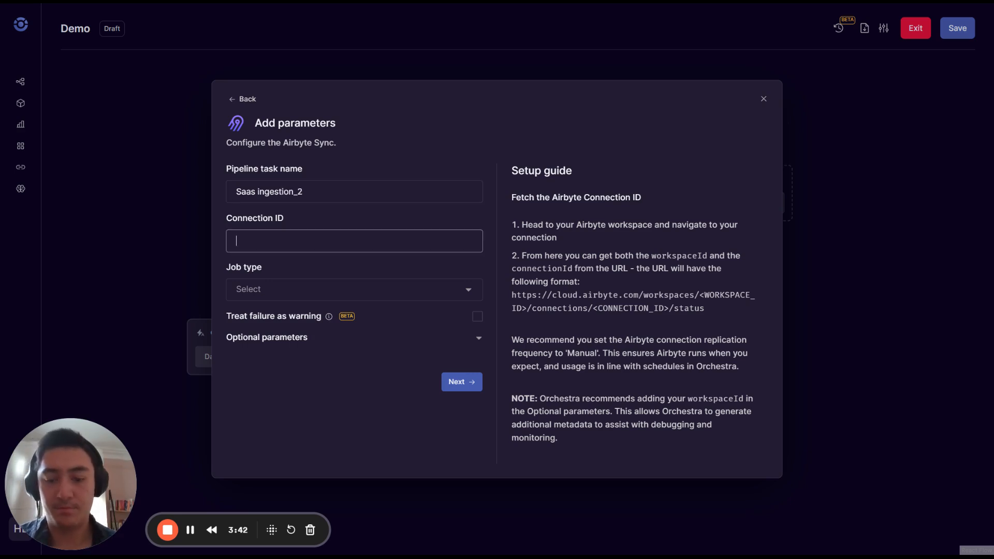
click(324, 296)
click(282, 316)
click(457, 381)
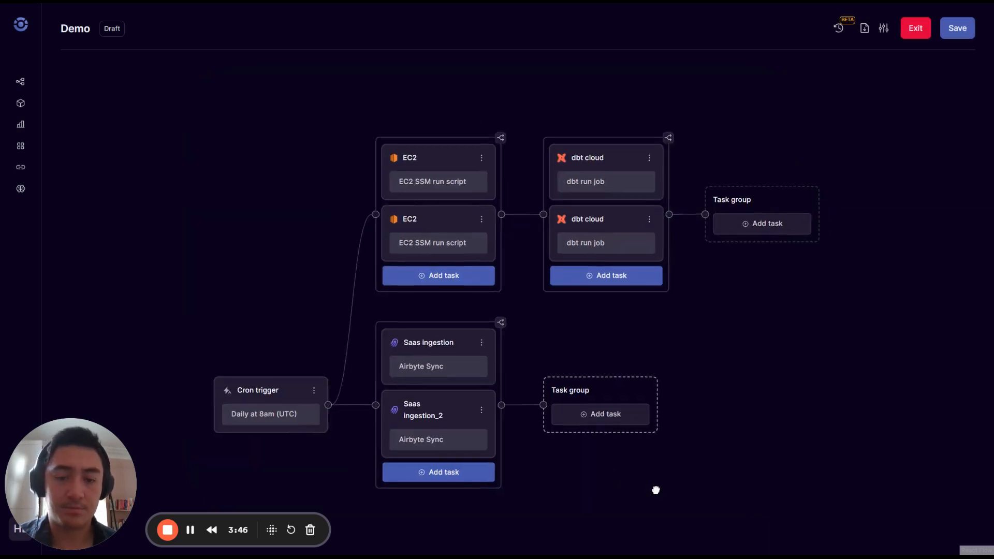
drag(655, 490, 576, 462)
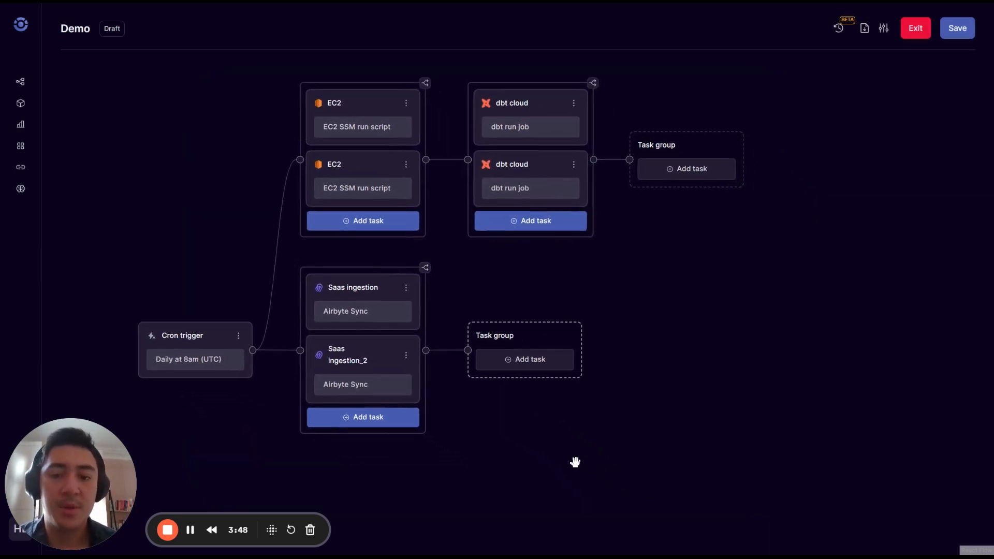
mouse_move(610, 326)
mouse_down()
mouse_move(592, 295)
mouse_move(599, 314)
mouse_up()
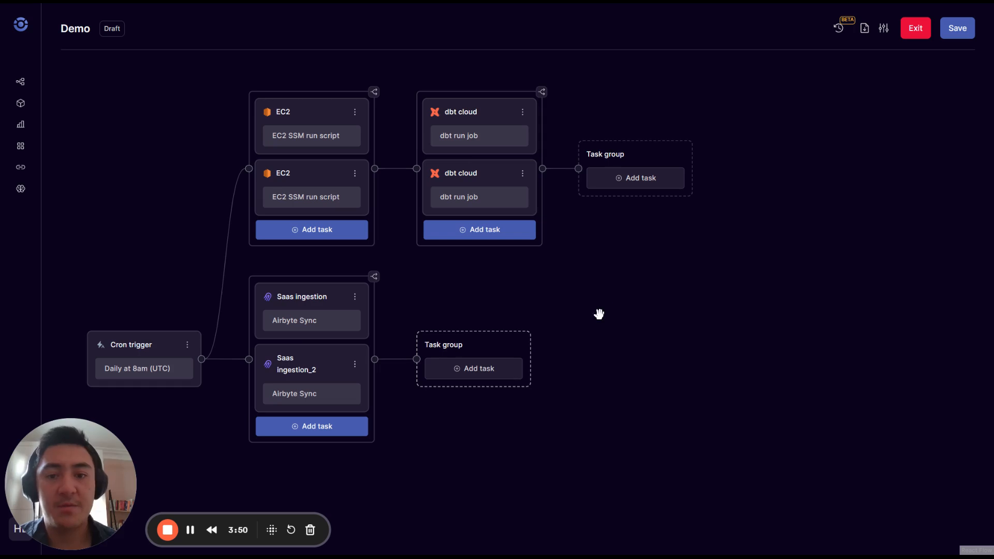
Link the Saas ingestion group's output into the dbt cloud group and recentre the graph.
mouse_move(383, 176)
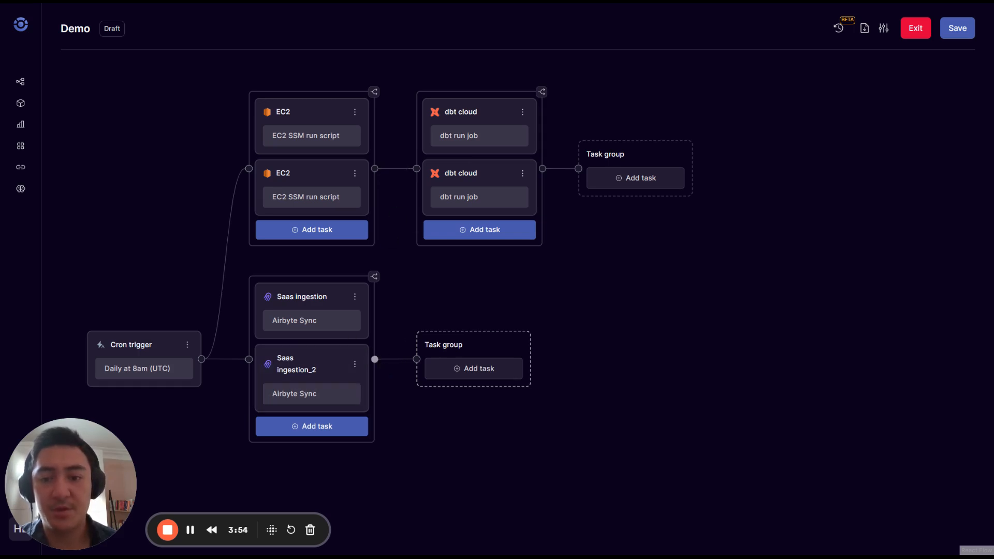
drag(375, 358, 418, 171)
drag(623, 295, 527, 217)
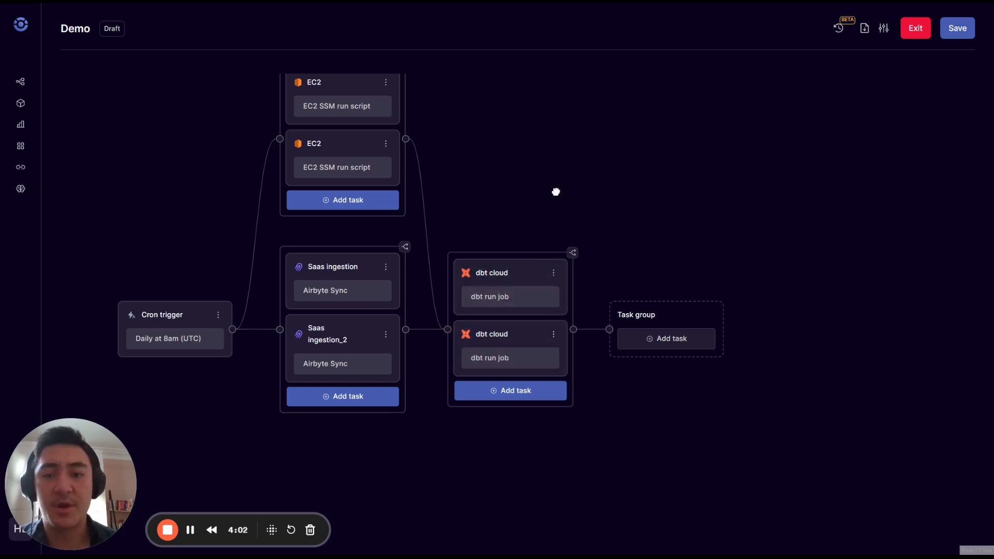
drag(557, 190, 560, 218)
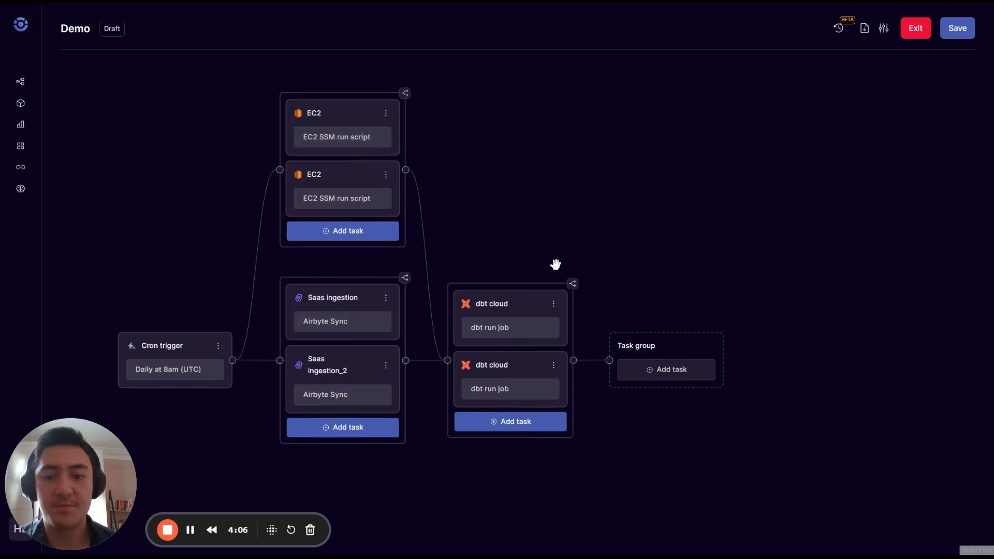
drag(574, 265, 531, 196)
drag(472, 128, 570, 138)
mouse_move(492, 326)
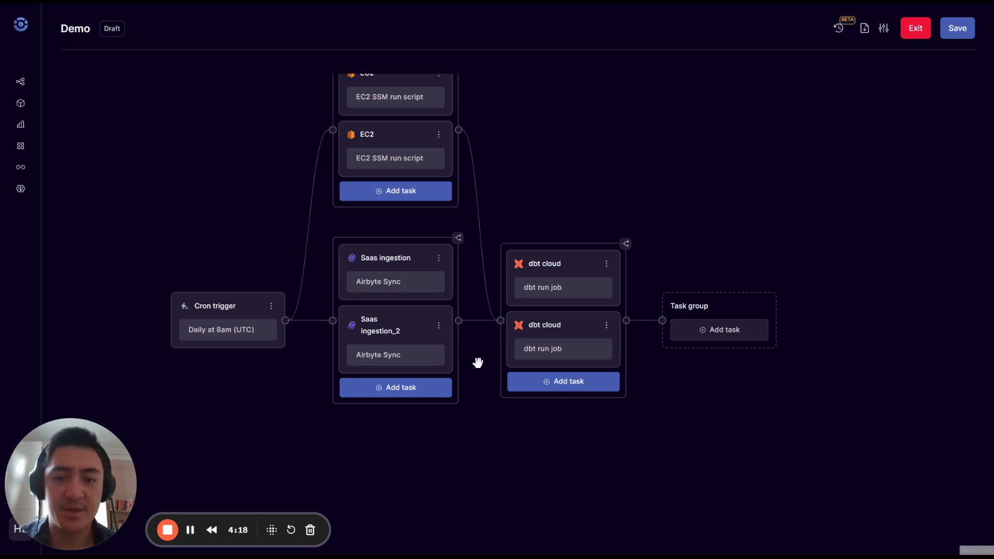
Insert a Snowflake run test task named 'Check data is ok' before the dbt cloud group.
click(472, 320)
scroll(496, 358, down, 20)
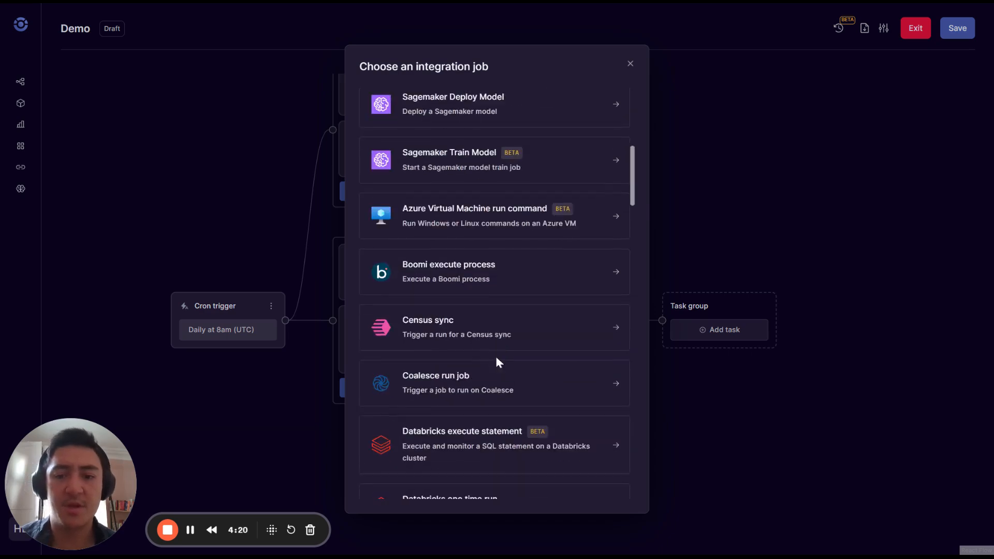
scroll(496, 362, down, 7)
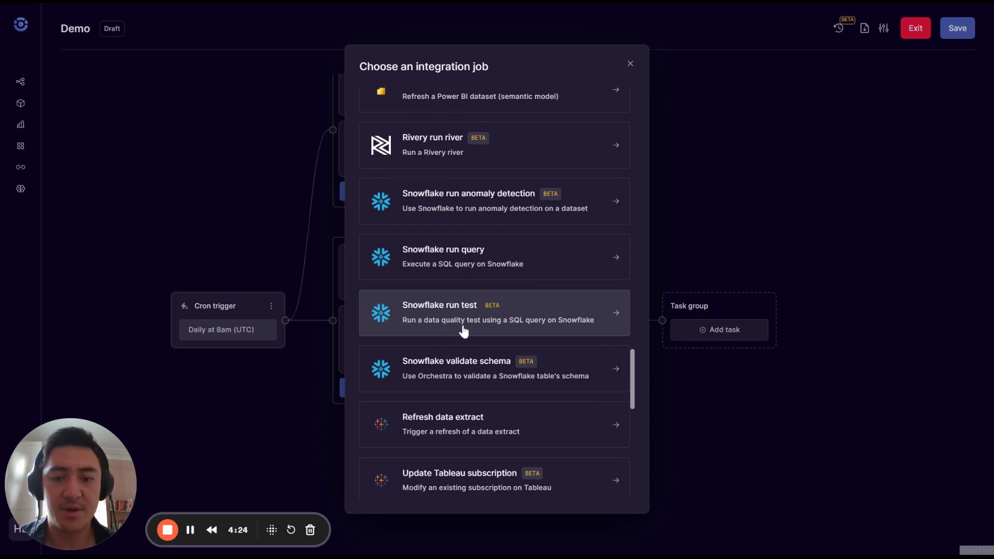
click(442, 317)
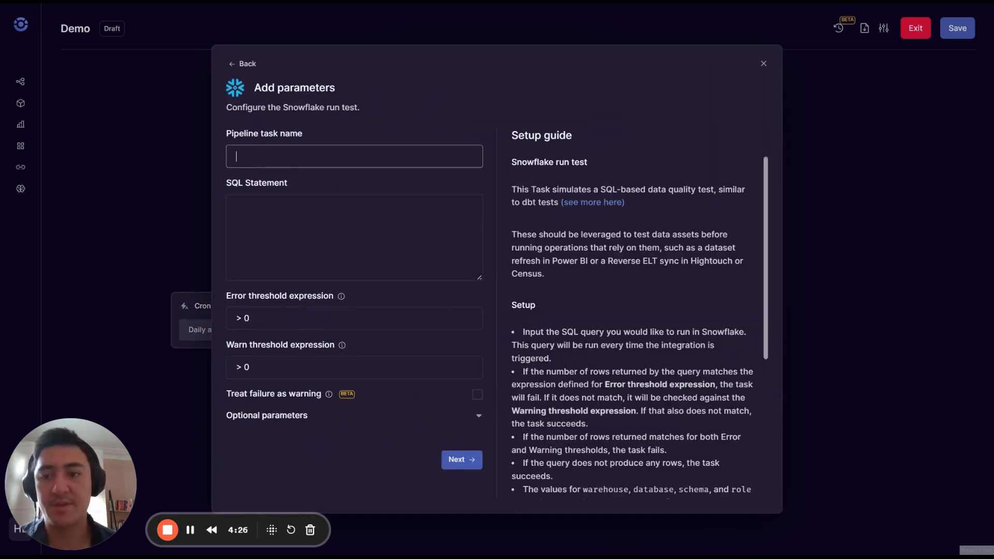
text(Check data is )
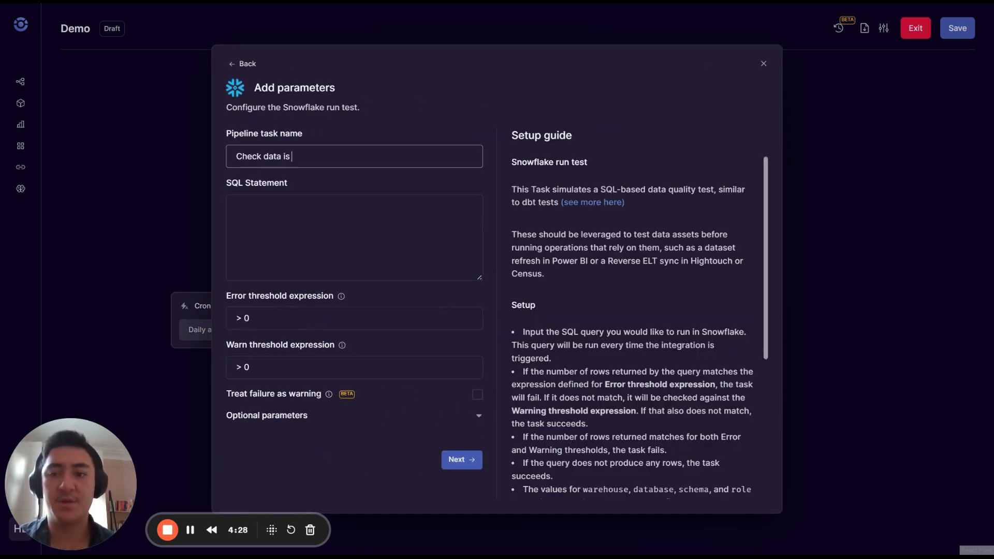
text(ok)
key(Tab)
Enter its SQL statement with error threshold < 100 and warn threshold < 1000.
text(sel)
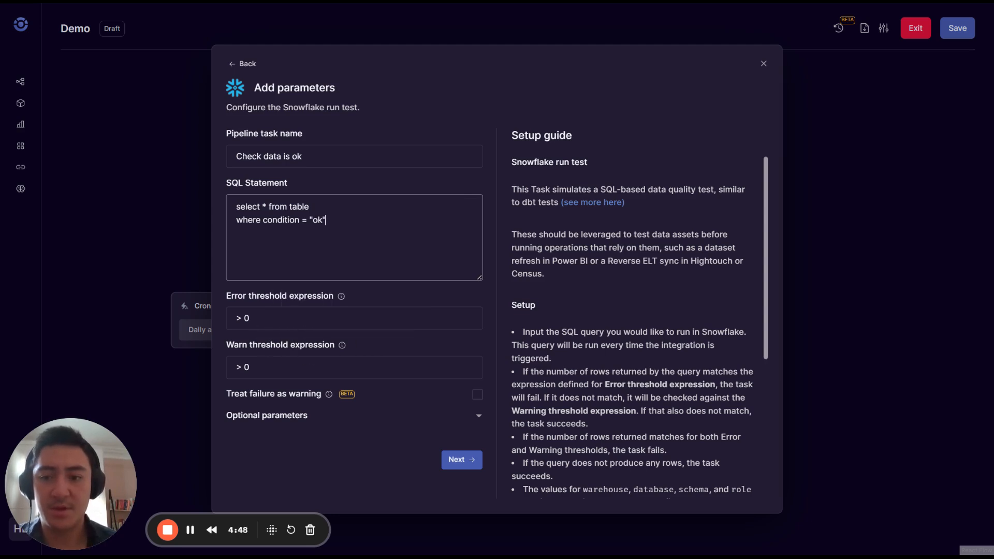
drag(240, 319, 220, 319)
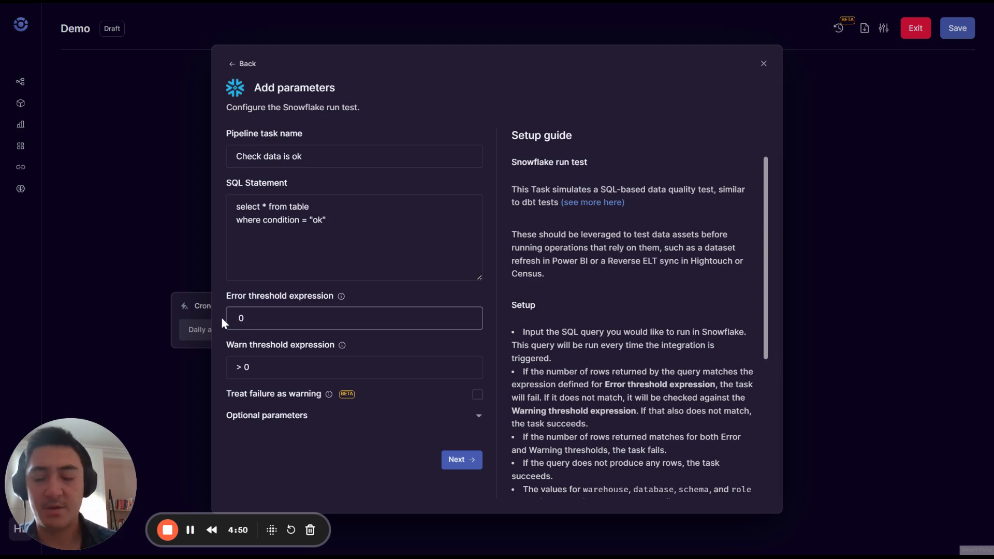
text(< 100)
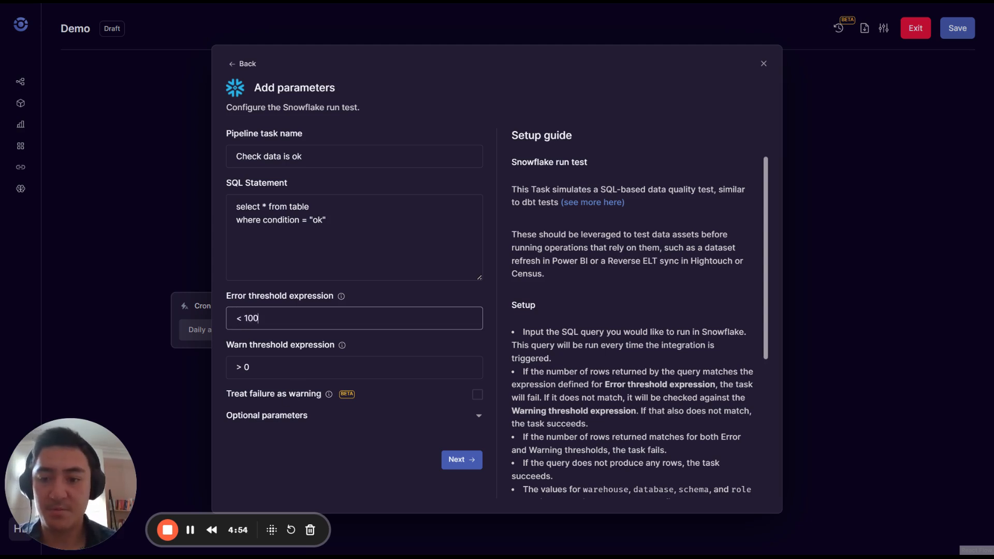
click(242, 367)
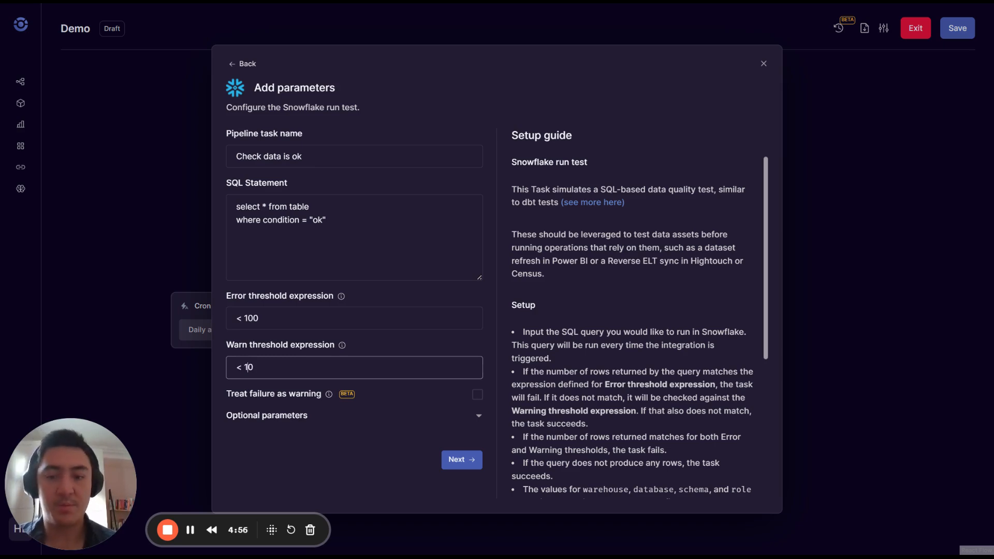
scroll(674, 291, down, 5)
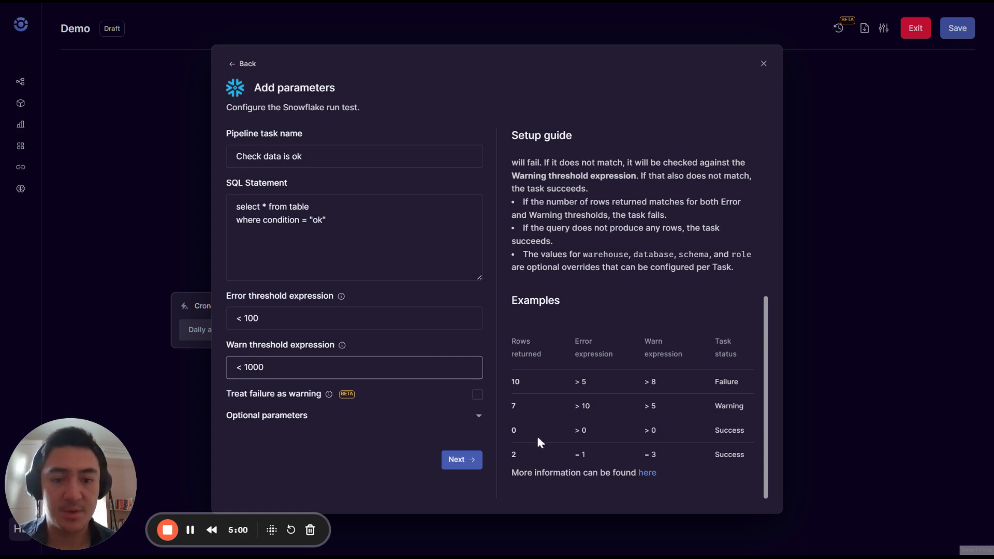
click(461, 459)
Connect the EC2 group directly to the dbt cloud task.
drag(524, 489, 506, 450)
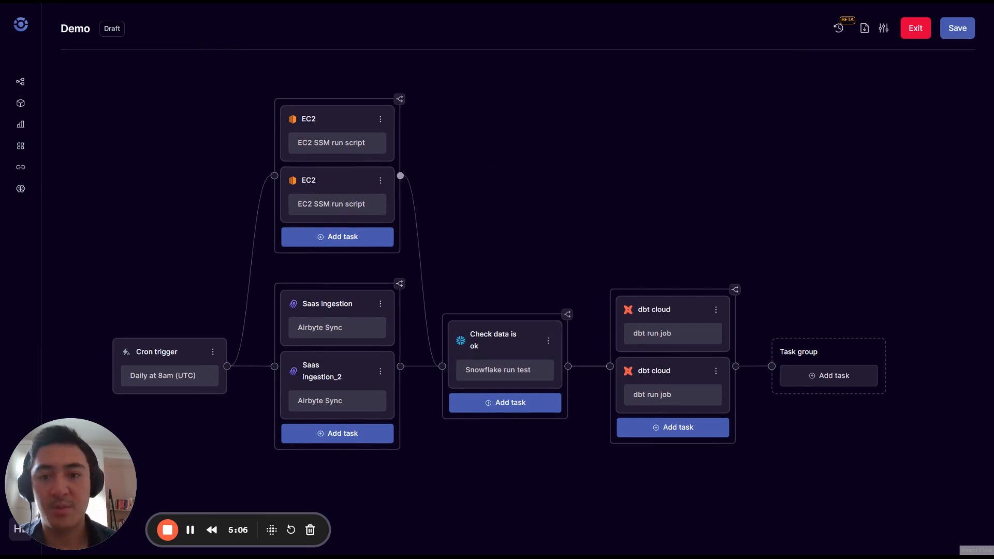
drag(400, 175, 614, 369)
drag(660, 284, 622, 232)
Delete the link from the EC2 group to 'Check data is ok'.
click(399, 181)
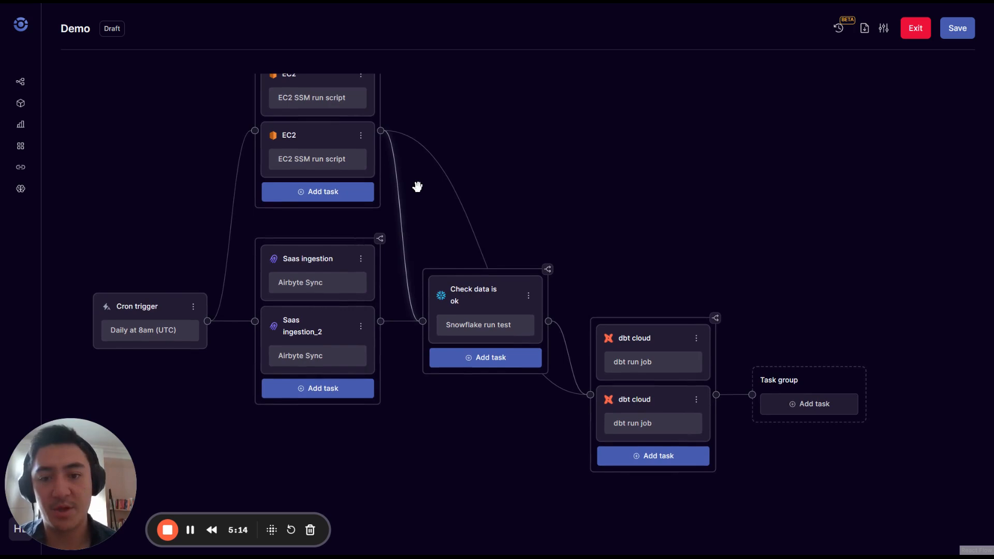
click(409, 227)
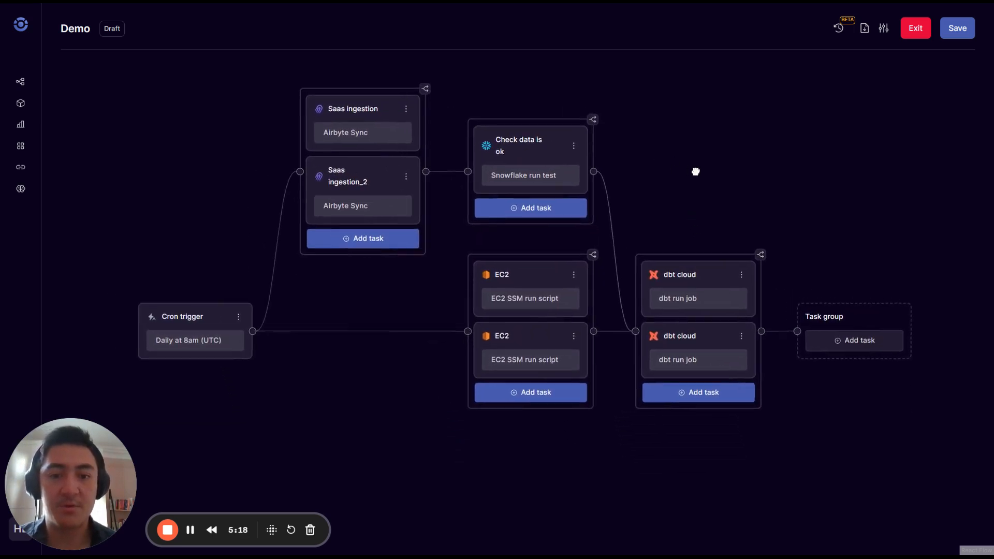
drag(698, 155, 671, 166)
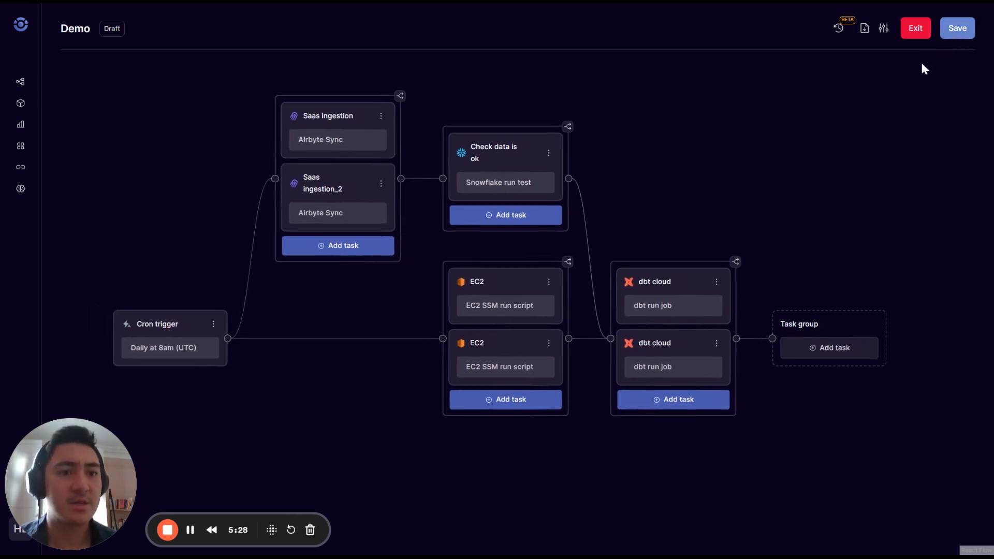
drag(859, 104, 862, 92)
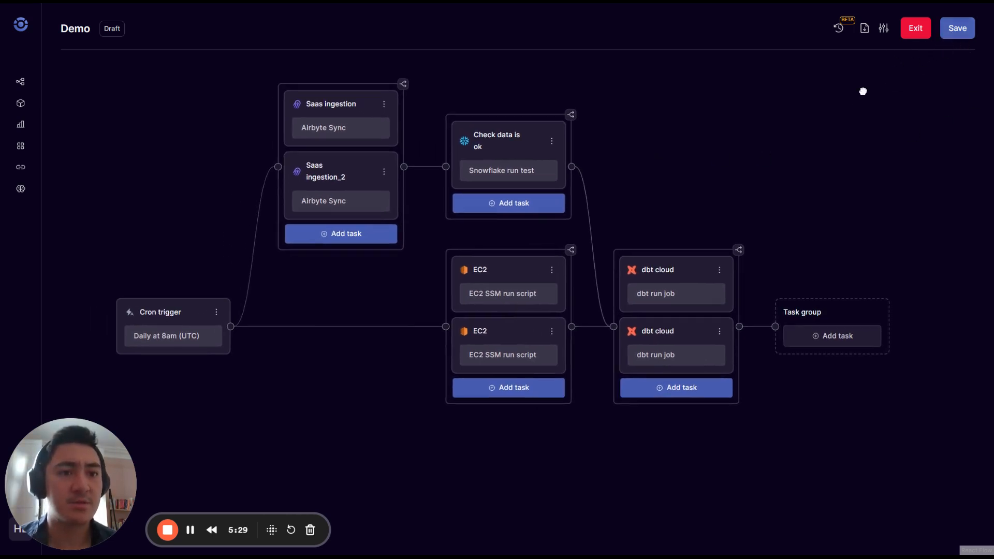
Save the Demo pipeline as a new draft with commit message 'Add first' after reviewing the diff.
click(955, 32)
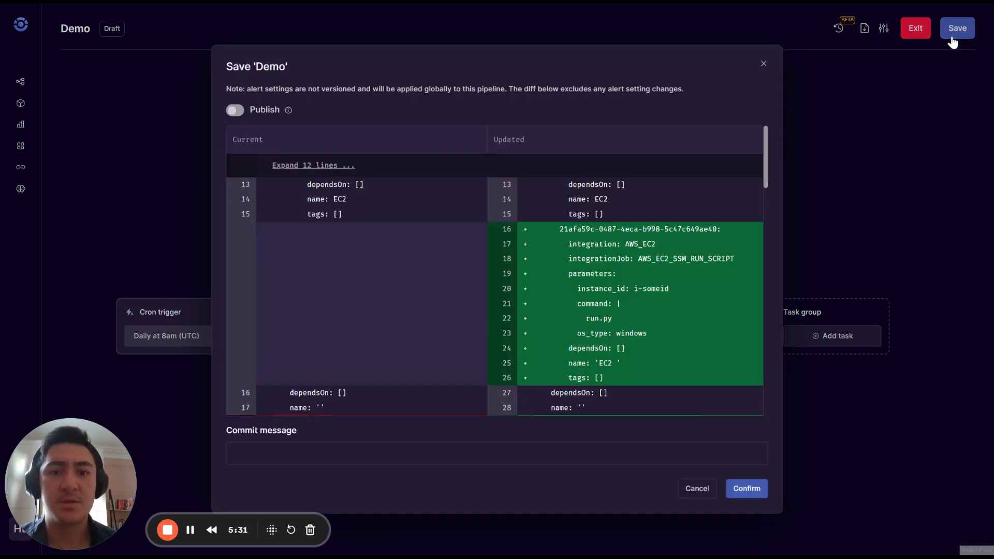
click(295, 461)
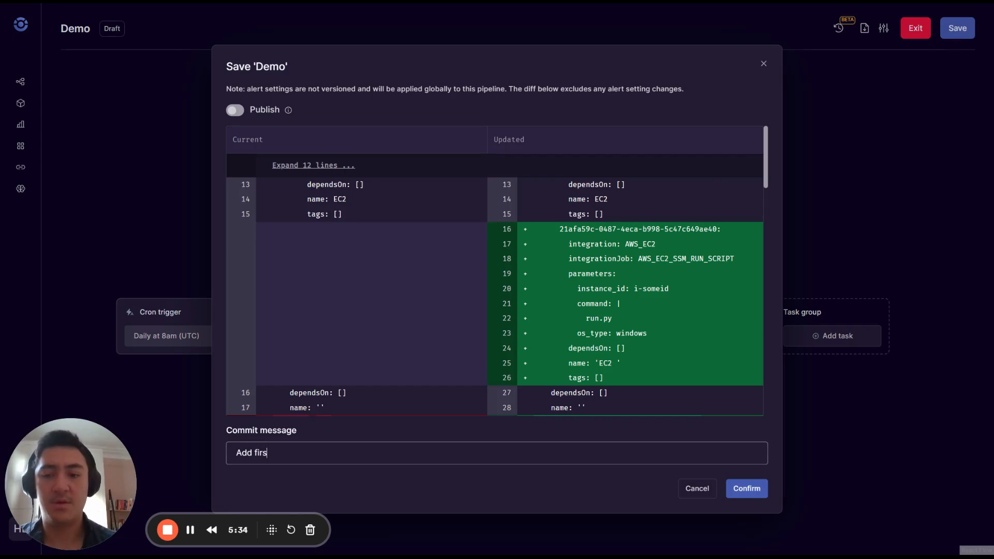
click(311, 164)
drag(767, 173, 760, 150)
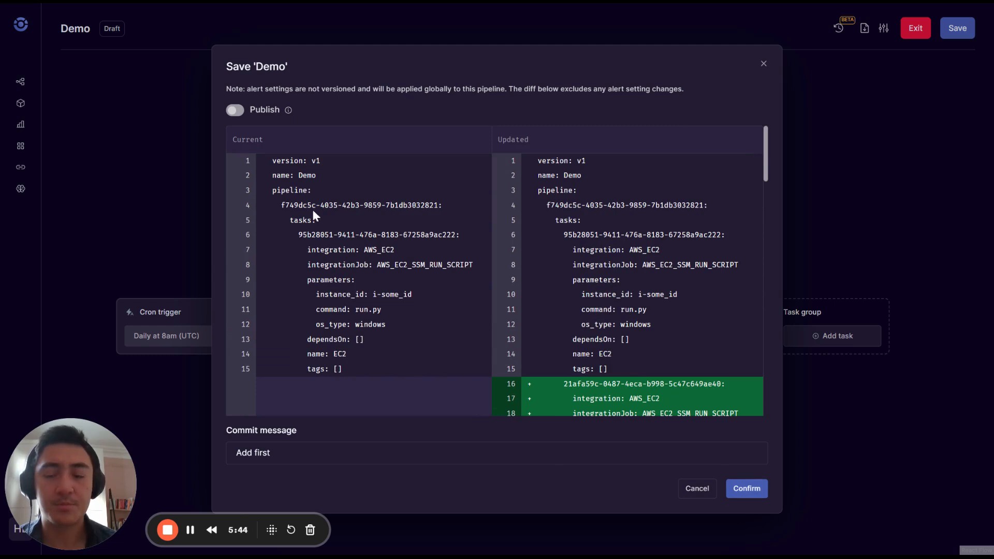
mouse_move(289, 110)
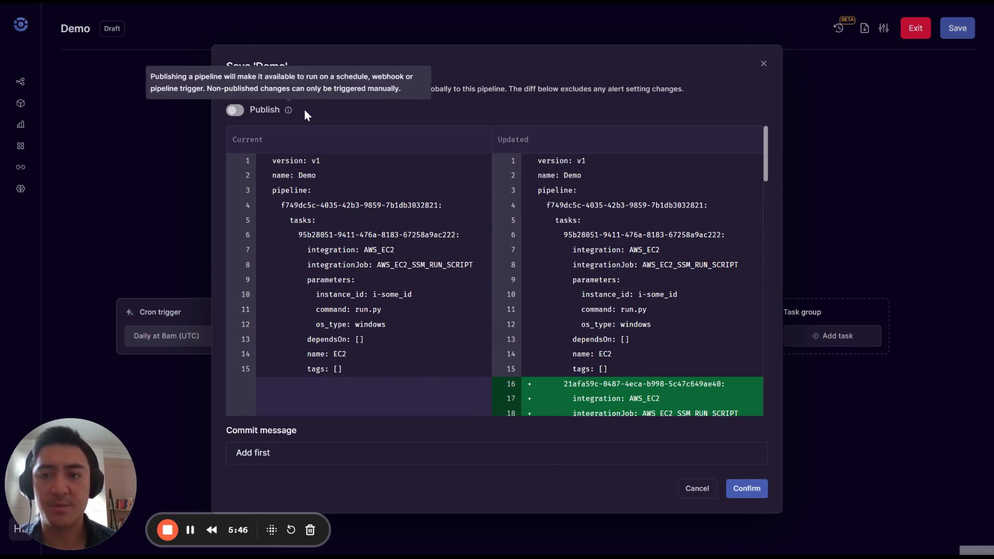
click(744, 488)
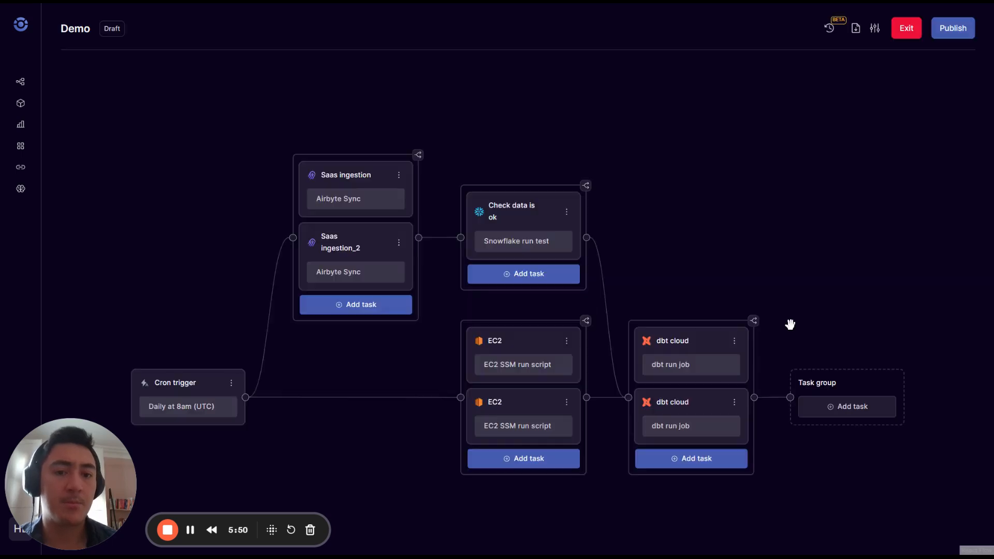
Review Version 2's commit details in the pipeline's version history.
click(829, 28)
drag(832, 61, 893, 110)
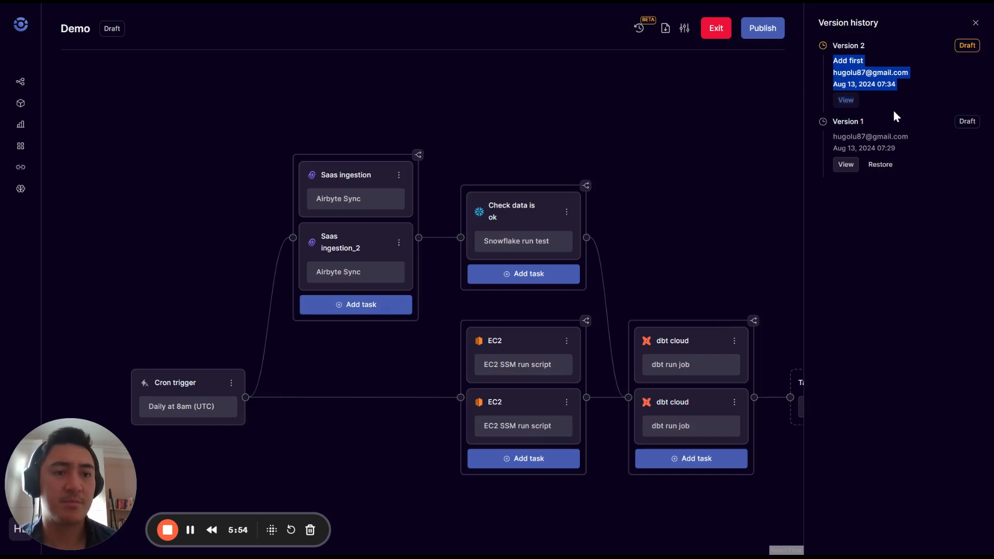
click(925, 117)
click(975, 25)
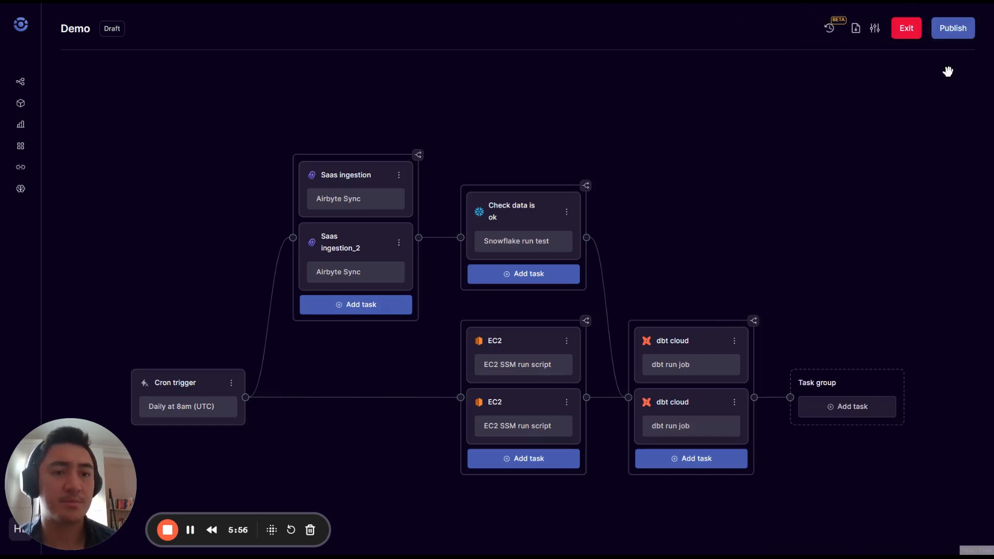
Publish the Demo pipeline and check that Version 2 is marked Published.
click(953, 31)
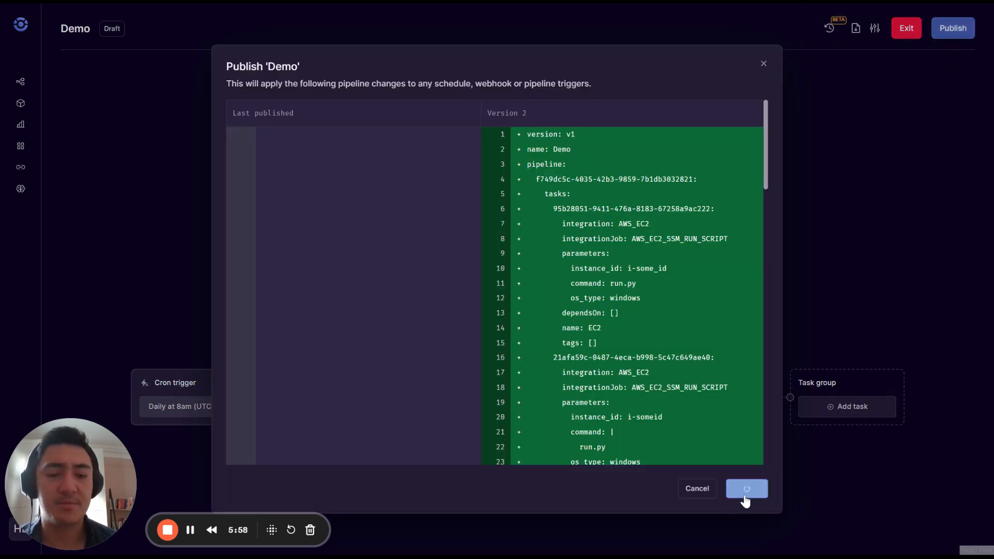
click(746, 489)
drag(863, 298, 795, 228)
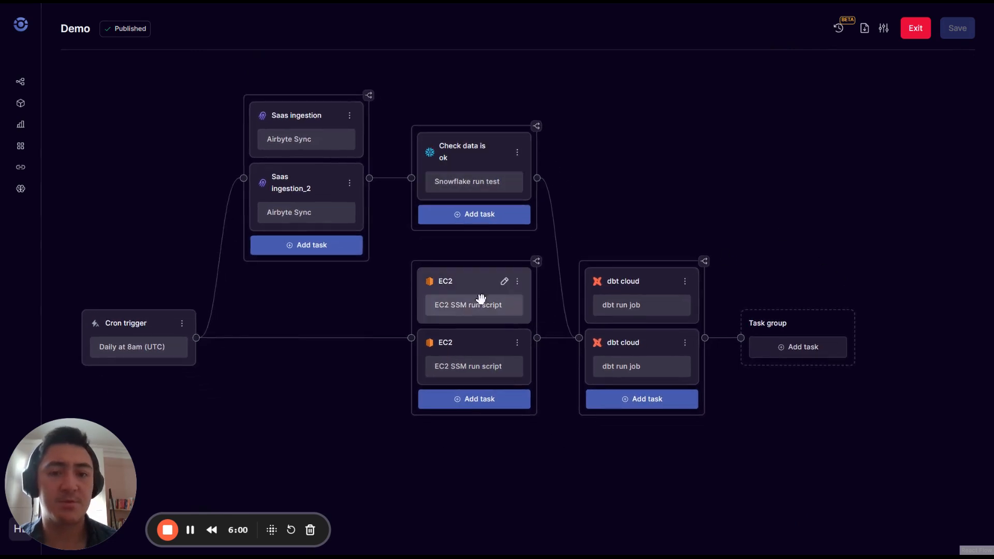
click(839, 28)
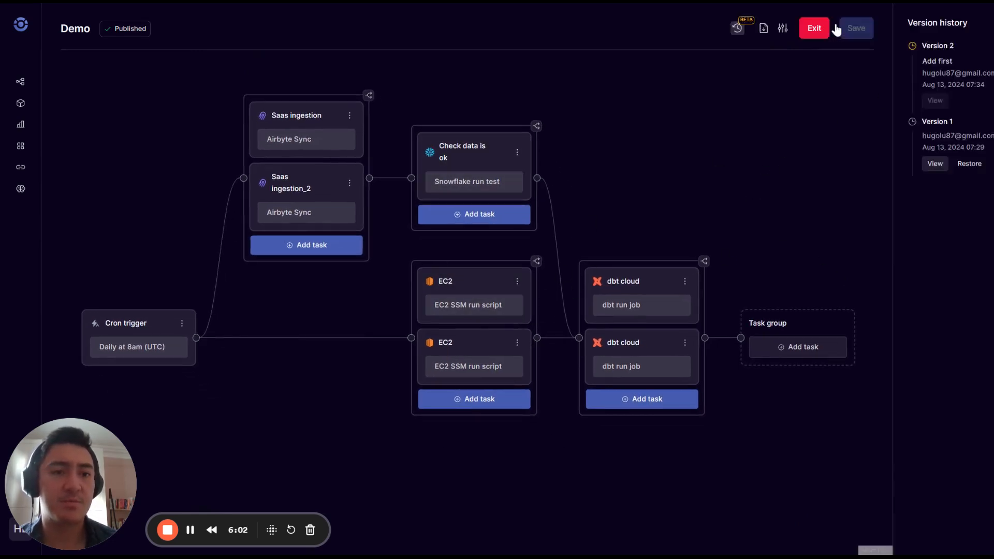
mouse_move(937, 50)
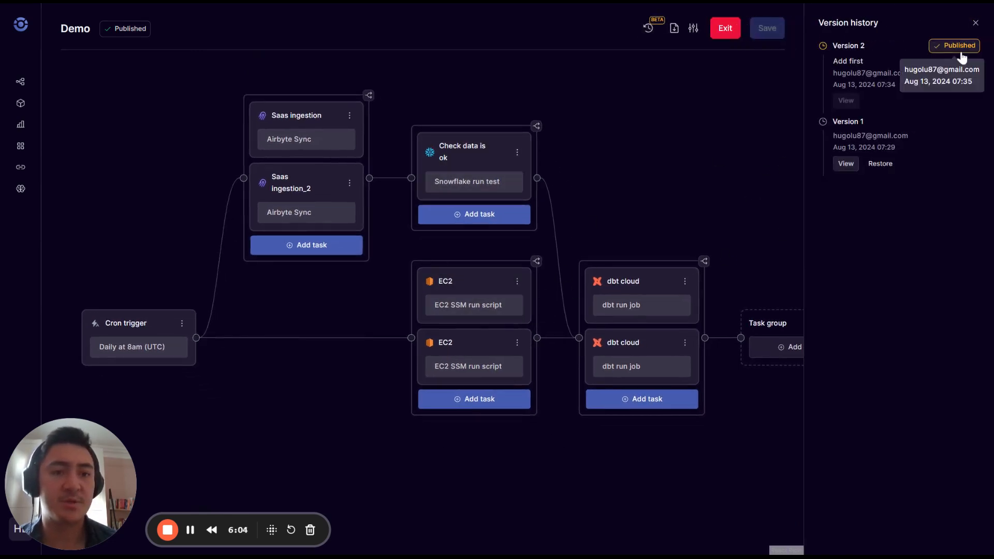
Restore Version 1 and publish it as Version 3.
click(882, 163)
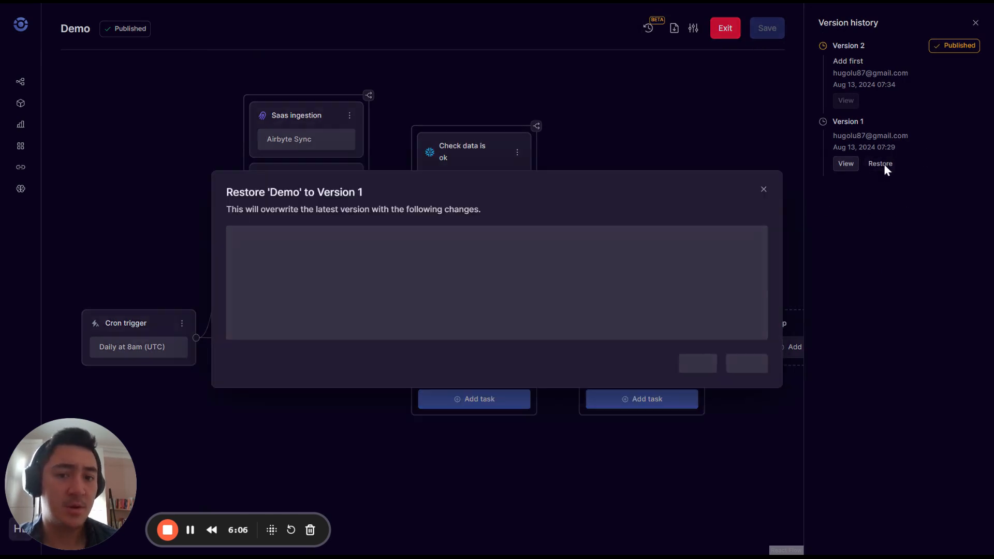
click(746, 490)
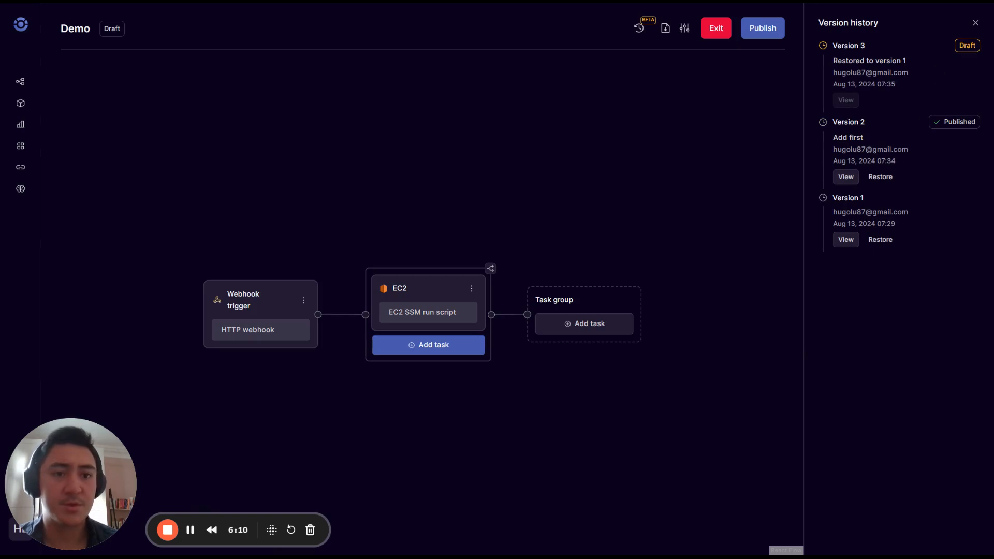
drag(846, 60, 931, 81)
click(763, 30)
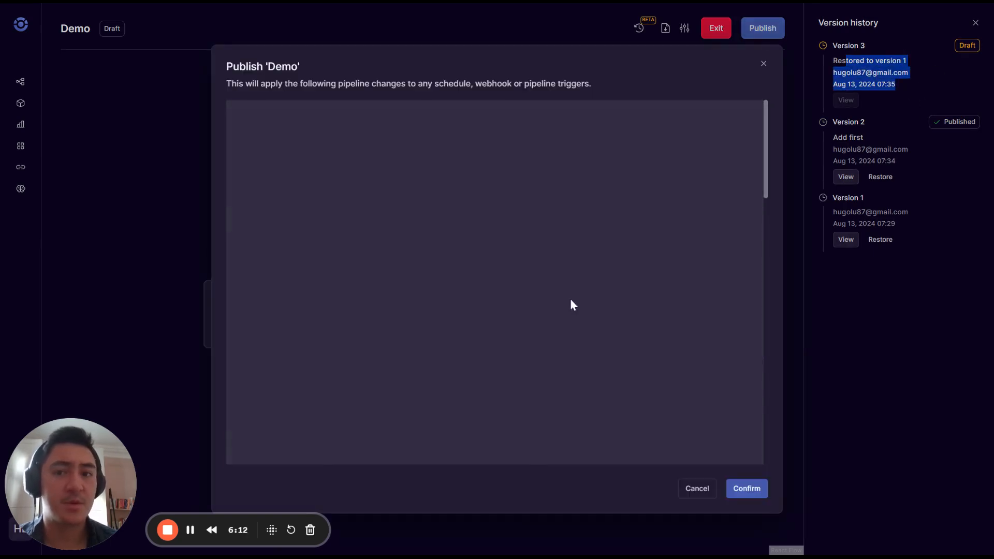
click(744, 489)
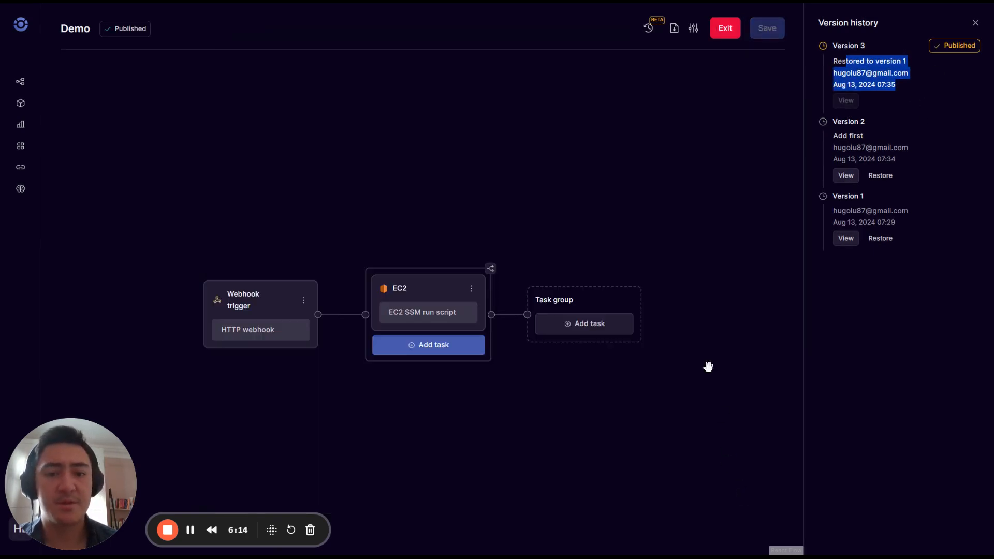
Restore Version 2, publish it as Version 4, and exit to the Pipelines list.
click(886, 177)
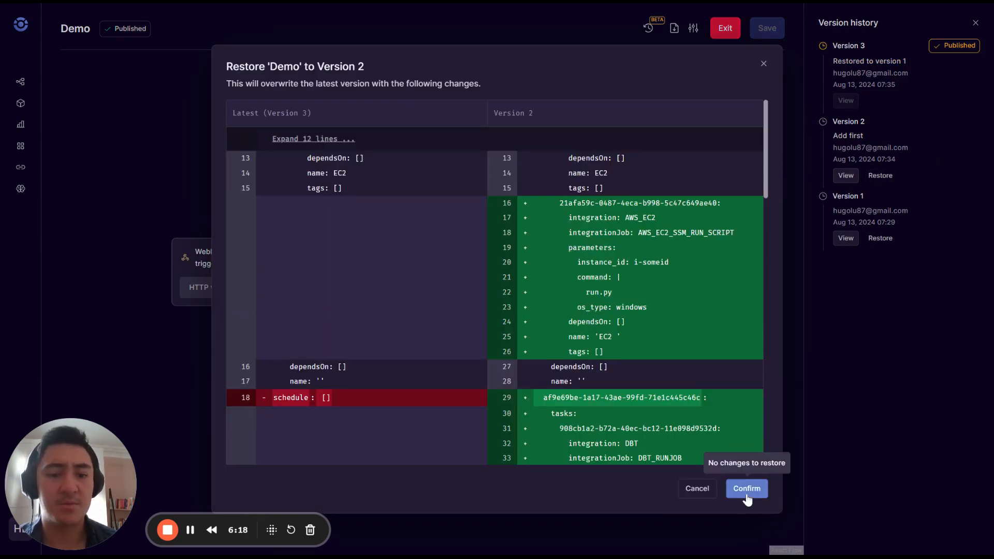
click(746, 489)
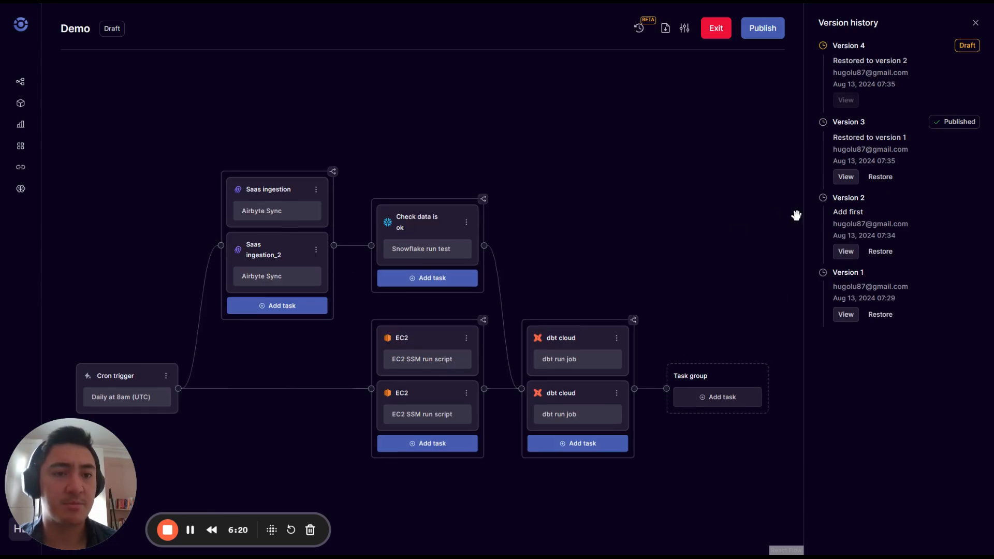
click(763, 28)
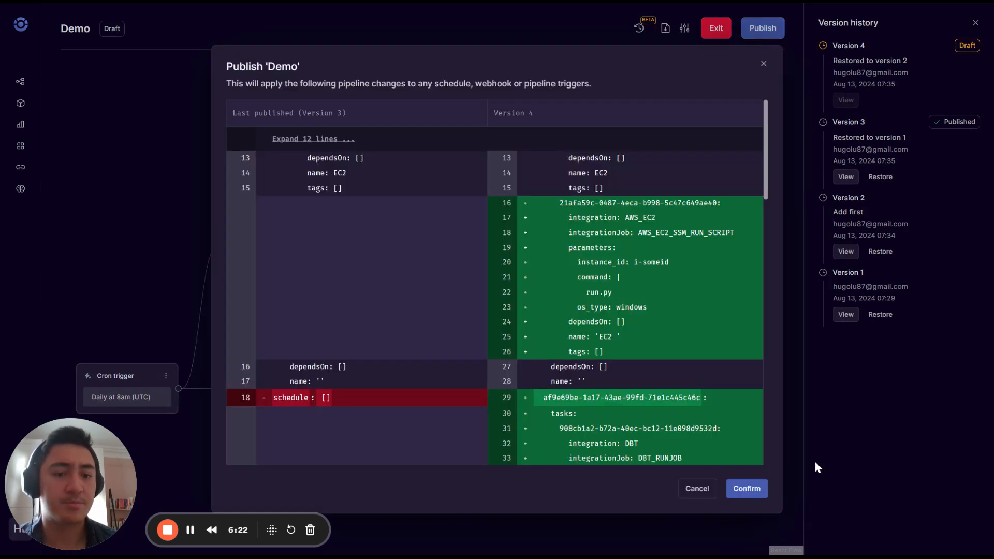
click(747, 488)
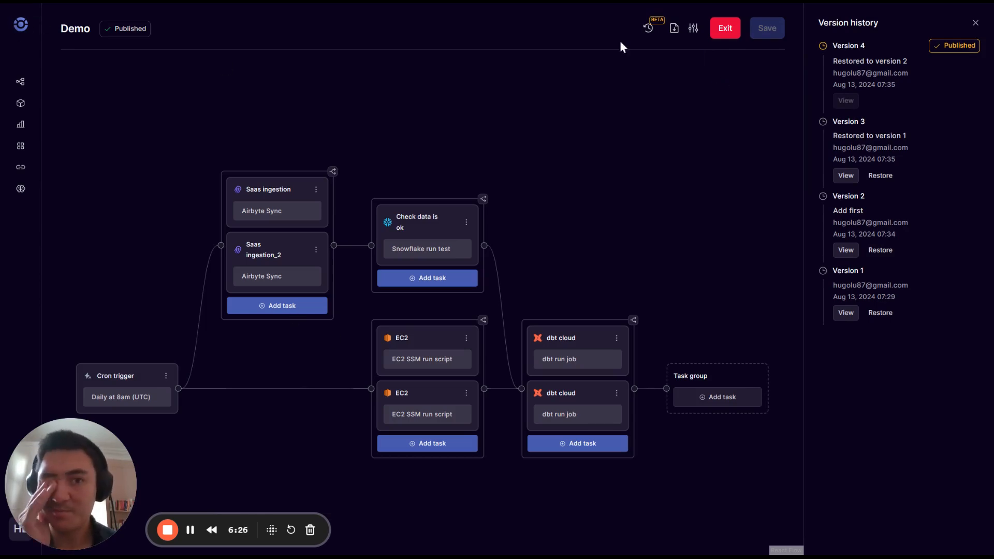
click(725, 28)
drag(57, 461, 375, 463)
click(28, 533)
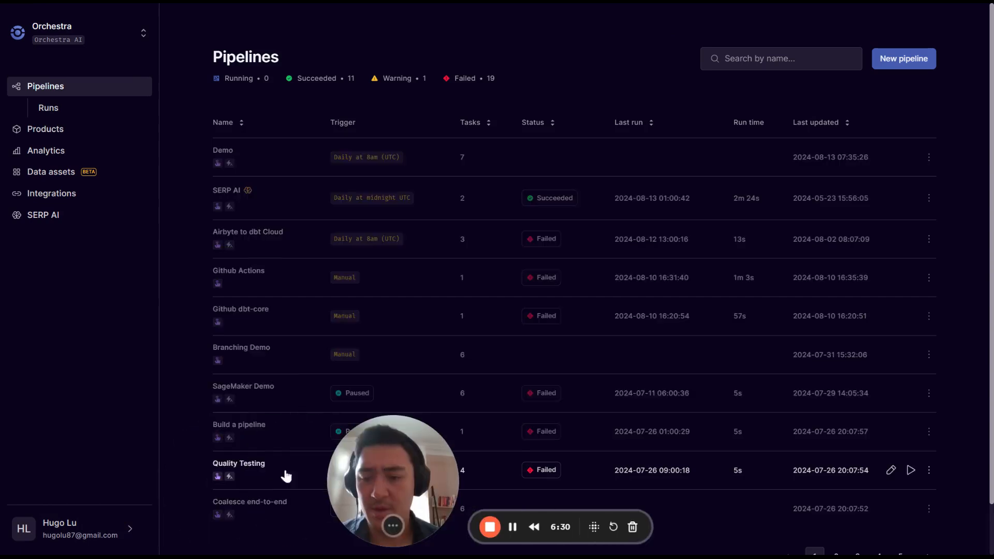
click(132, 531)
click(205, 447)
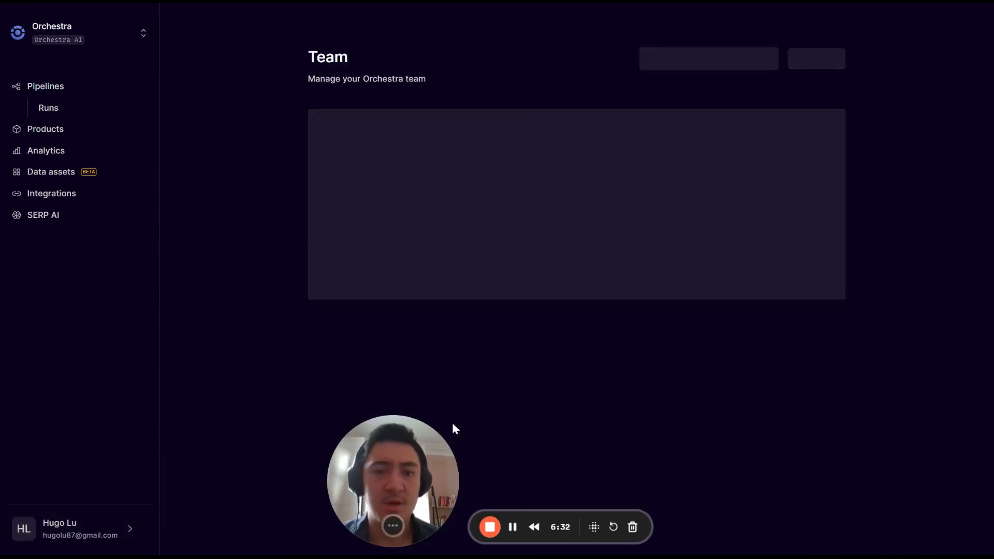
click(816, 170)
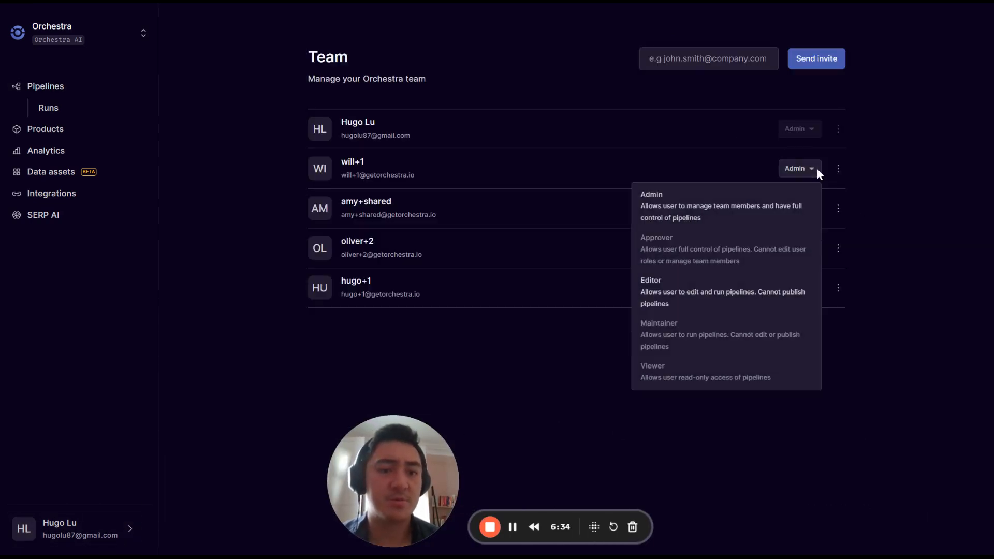
click(955, 215)
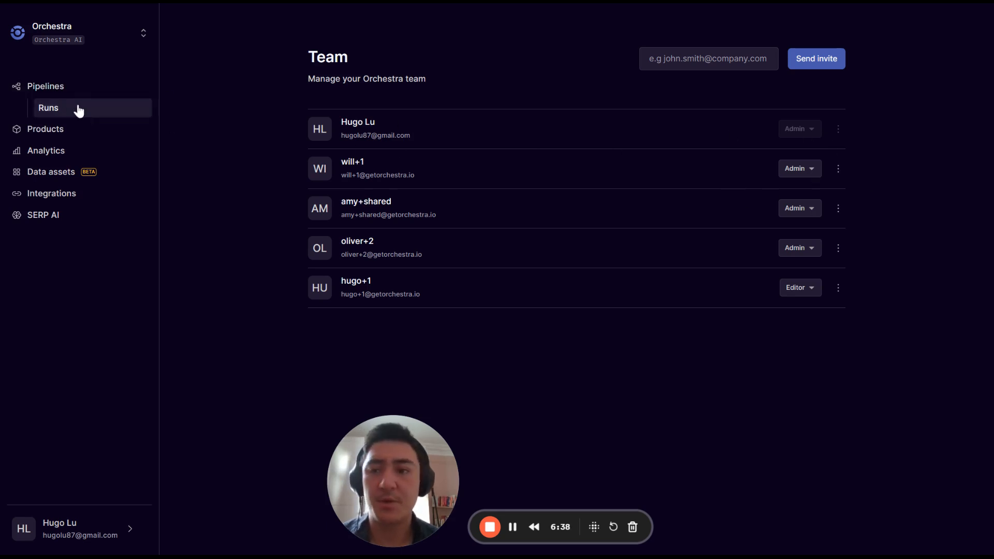
click(69, 93)
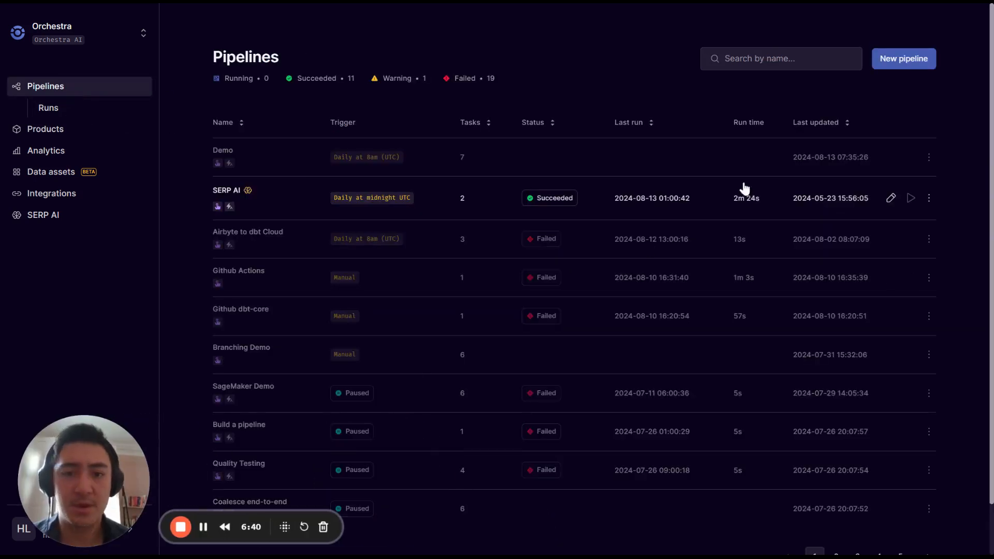
Start a 'Failures' alert on the Demo pipeline, triggered by Failed status.
click(890, 198)
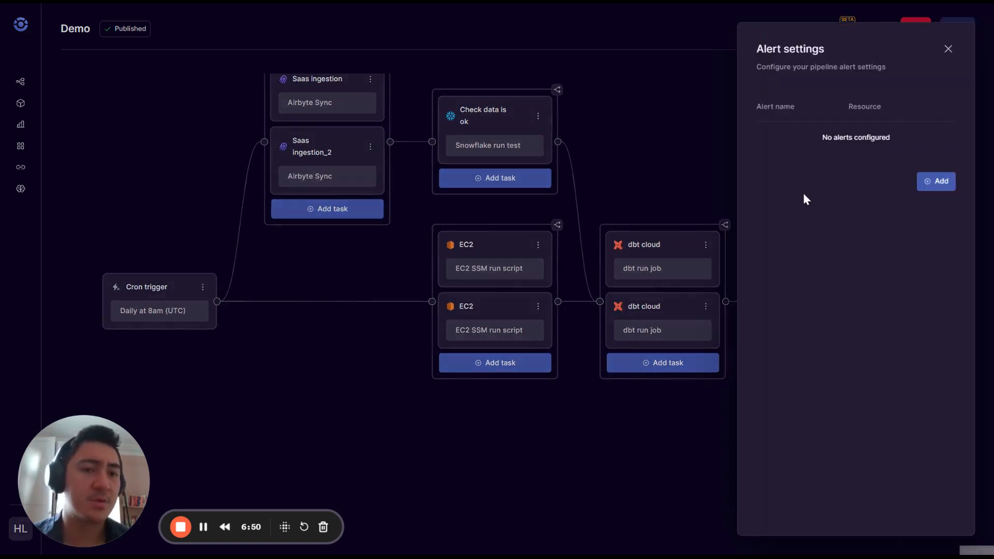
click(948, 184)
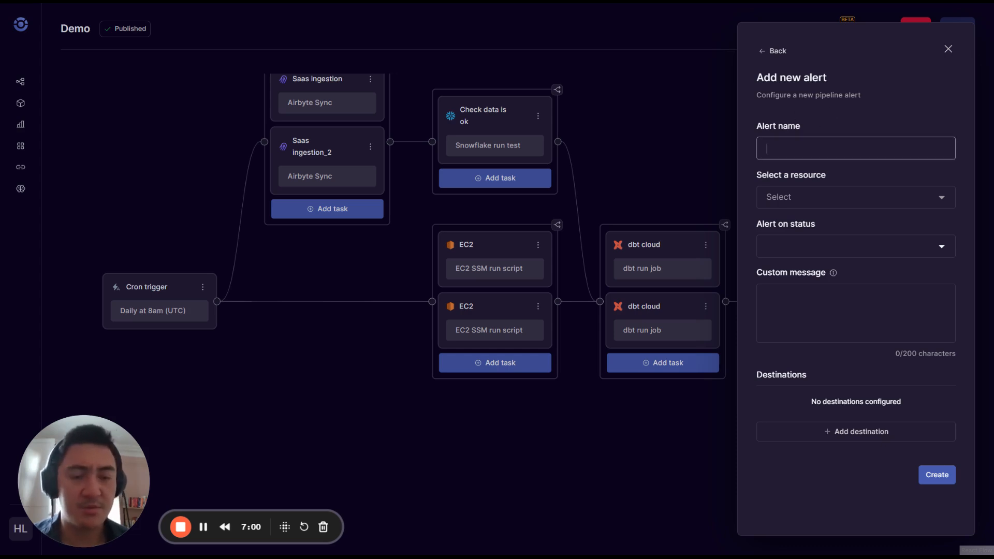
click(808, 310)
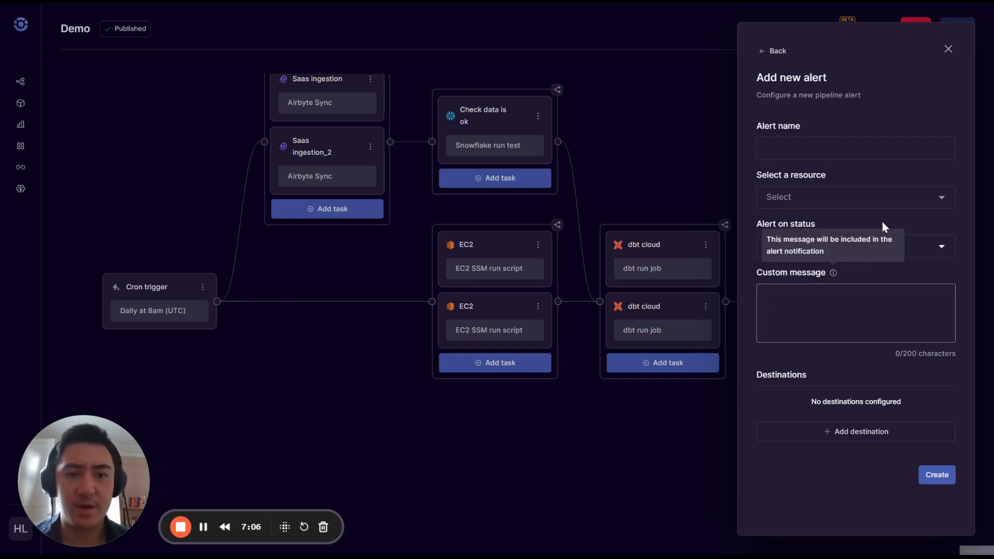
click(875, 148)
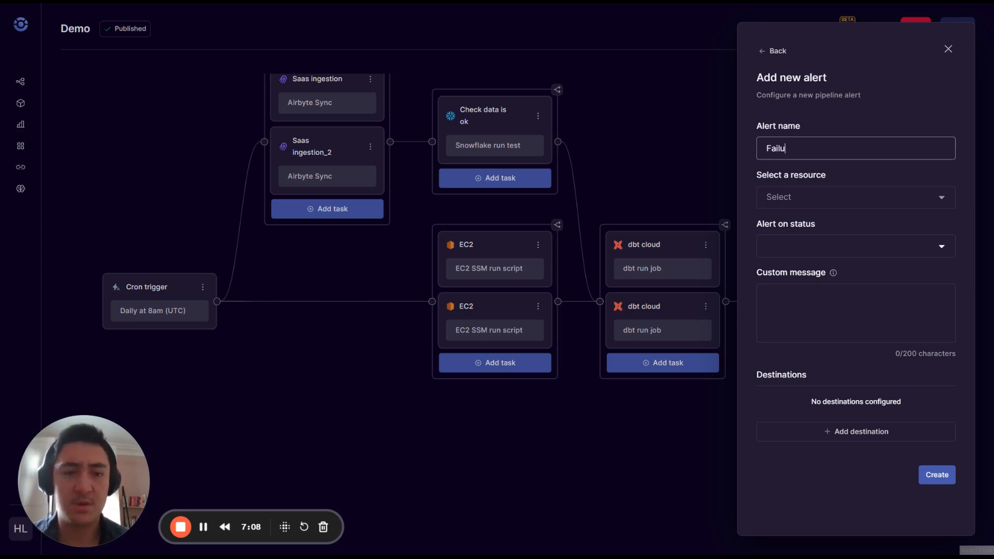
click(855, 197)
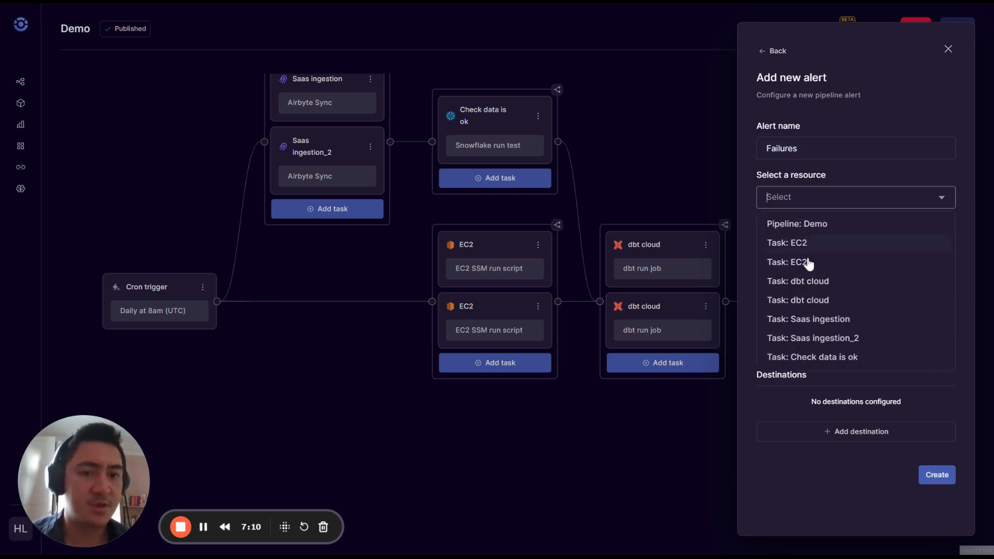
click(822, 225)
click(822, 245)
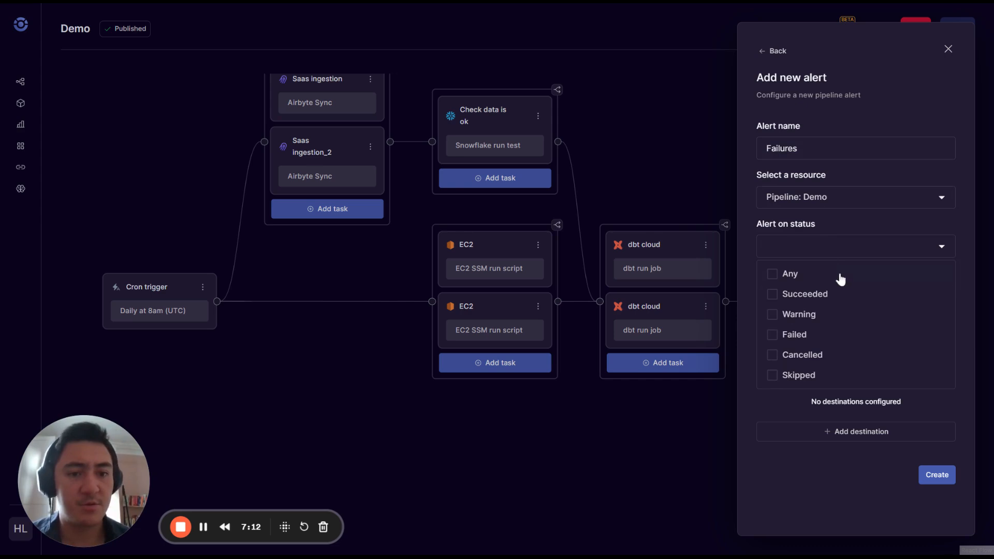
click(793, 337)
click(750, 272)
Change the alert message to 'The data is stale'.
click(812, 311)
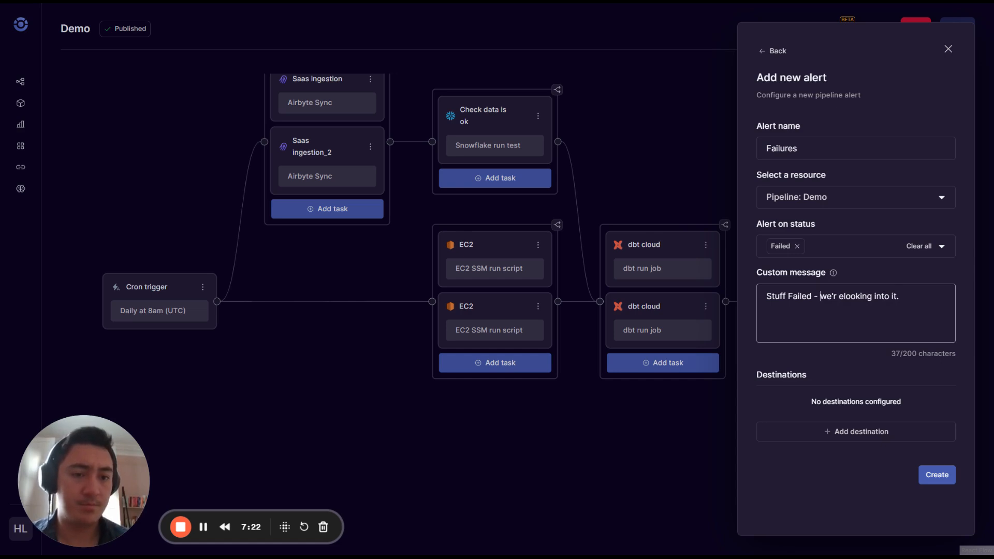
key(BackSpace)
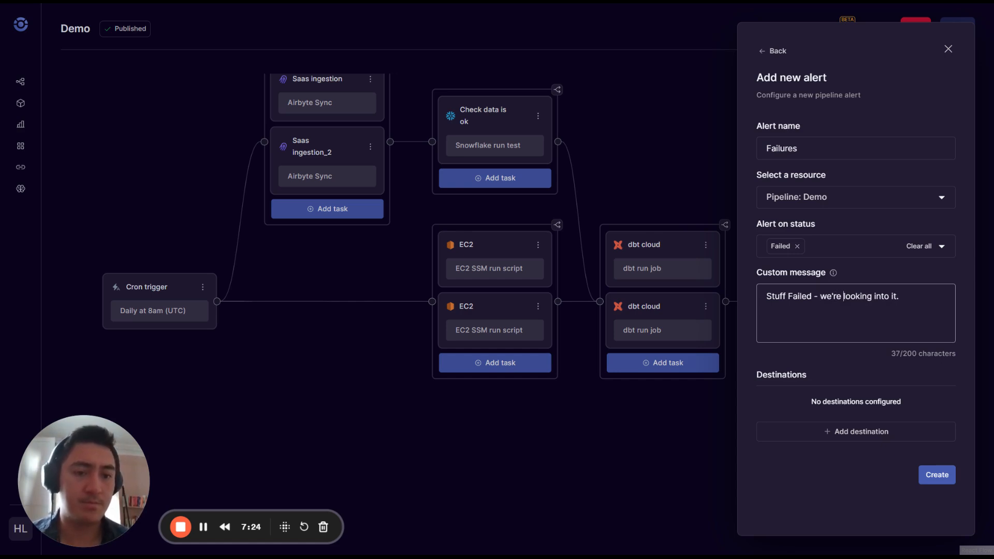
drag(812, 296, 712, 309)
text(The data i)
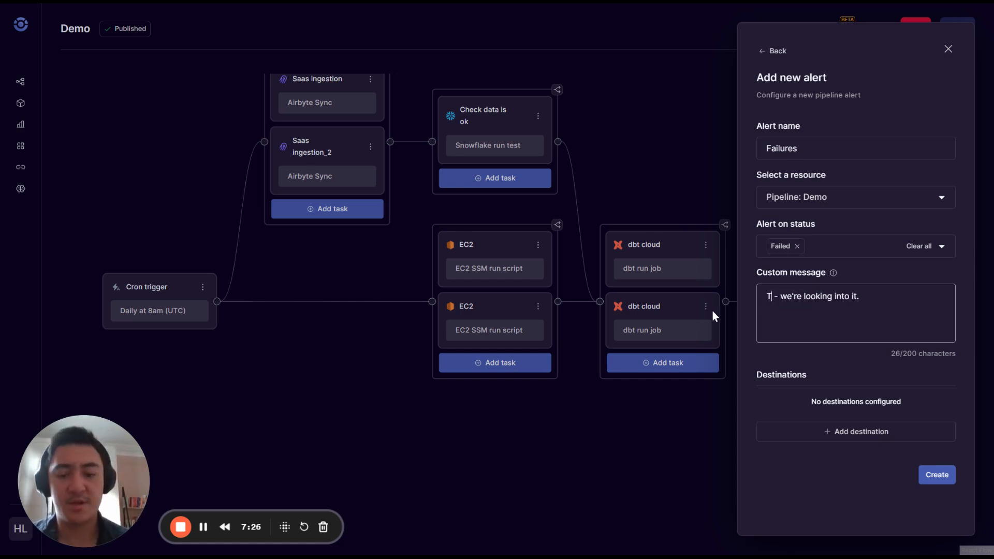
text(s stale)
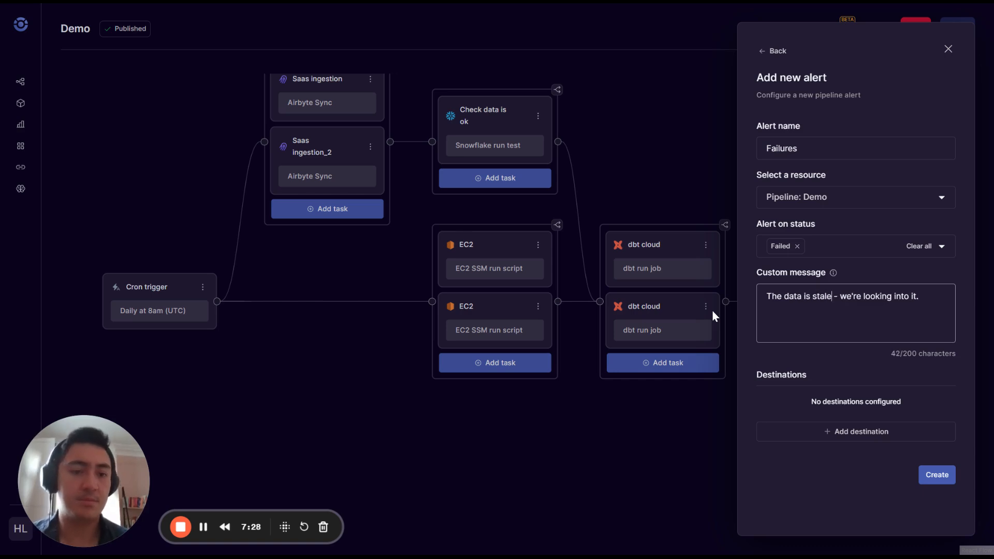
Send it to Slack #tech-front-end, #team and #tech-core-orchestration-service, then create the alert.
click(821, 422)
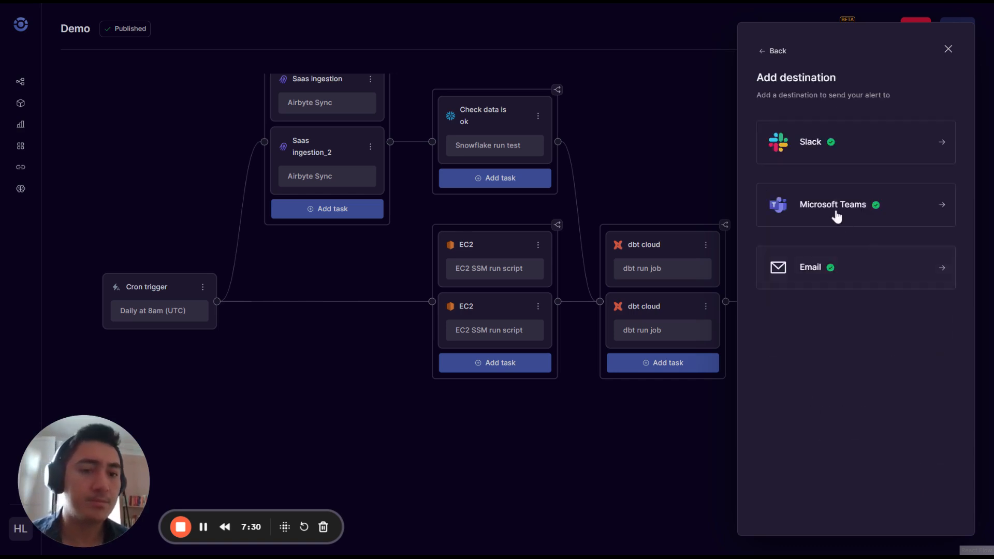
click(819, 151)
click(800, 150)
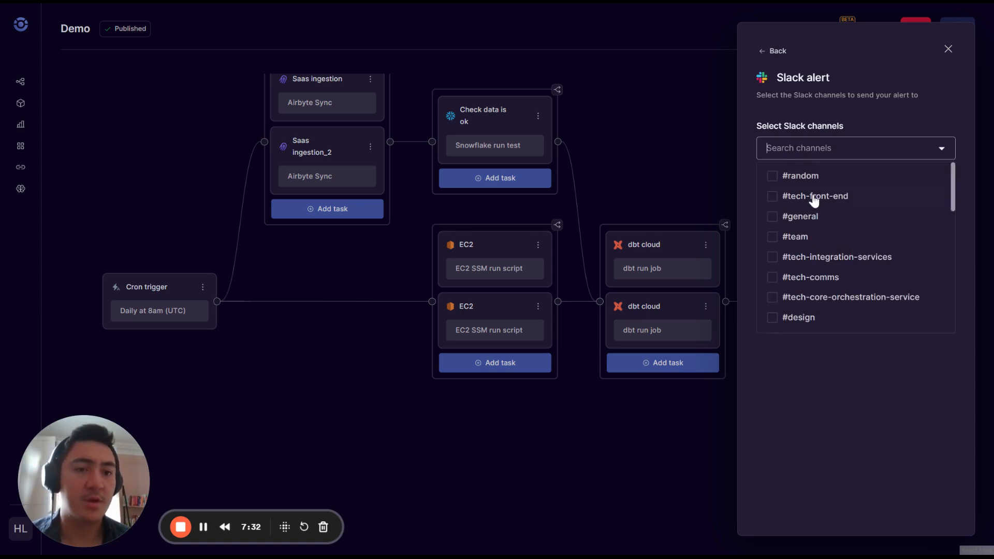
click(812, 196)
click(809, 246)
click(818, 307)
click(834, 378)
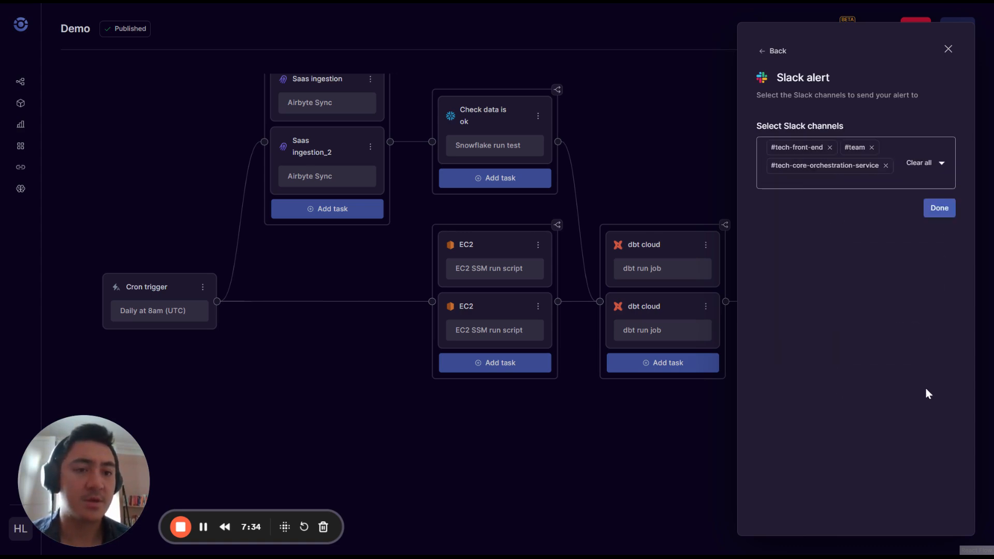
click(940, 207)
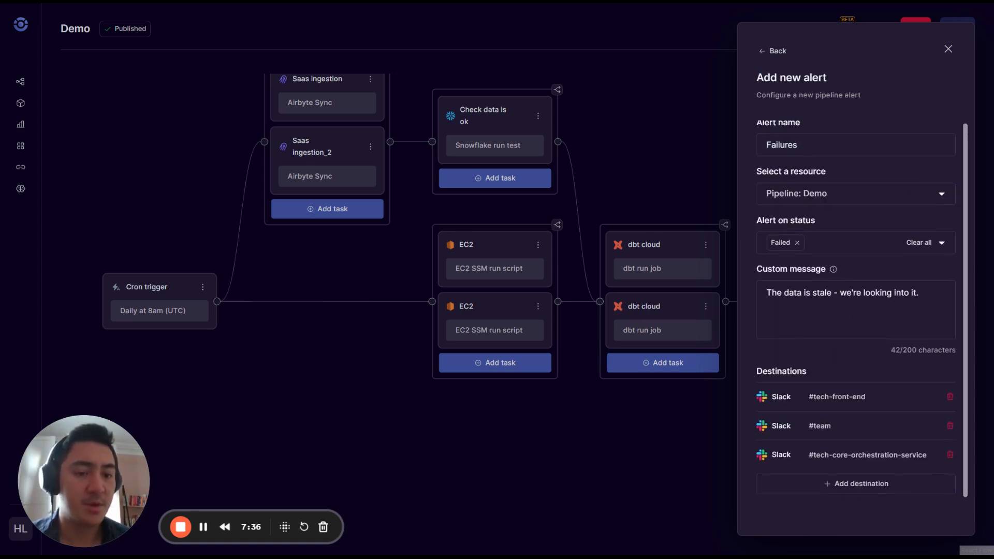
scroll(880, 505, down, 1)
click(937, 507)
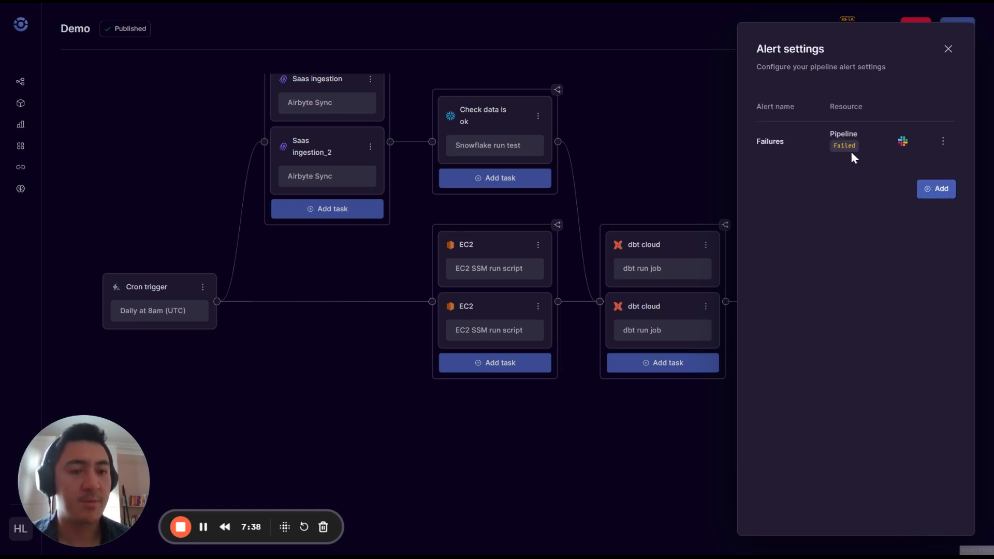
click(630, 451)
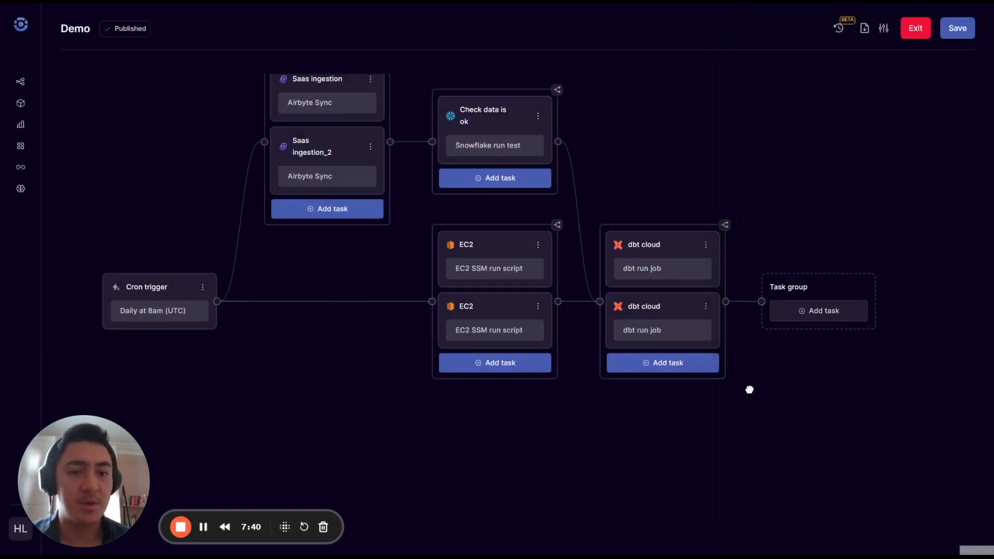
Add a Power BI refresh dataset task 'Dataset in Power BI' with dataset ID some_id.
click(654, 285)
scroll(481, 362, down, 15)
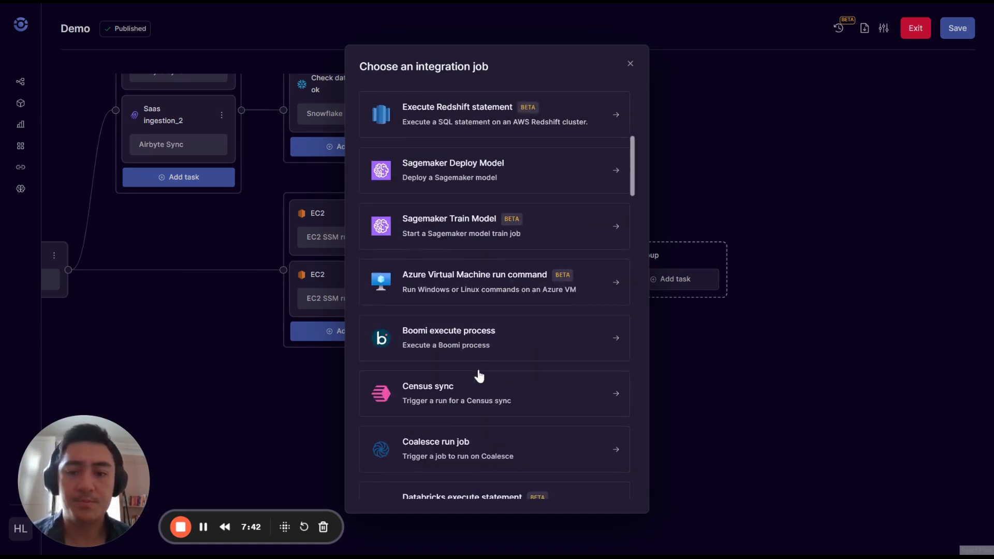
scroll(510, 344, down, 12)
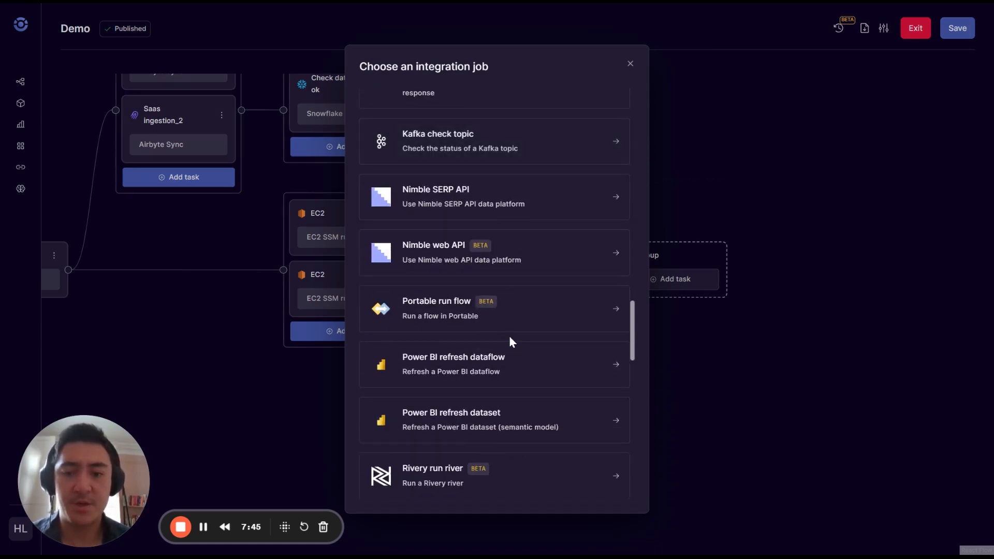
click(466, 411)
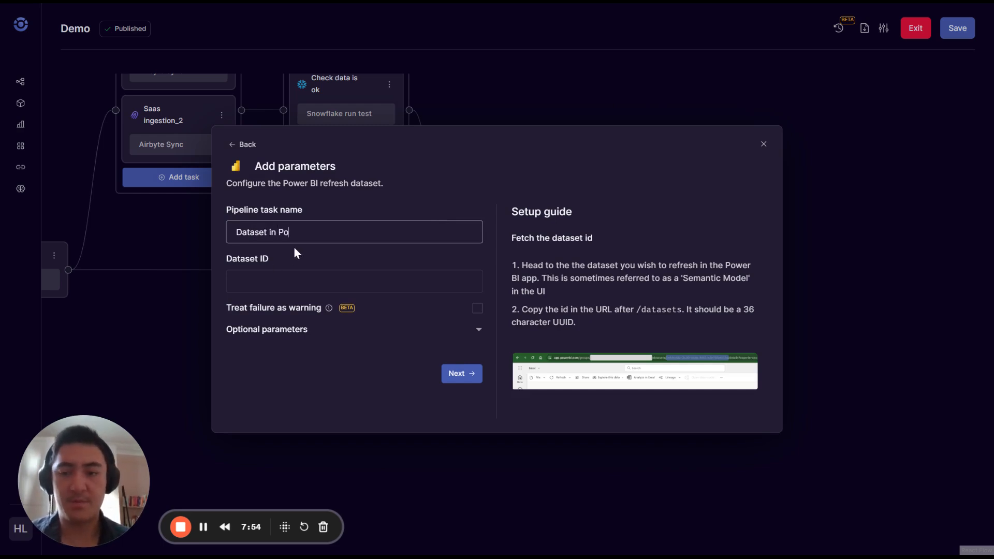
text(BI)
key(Tab)
text(some_id)
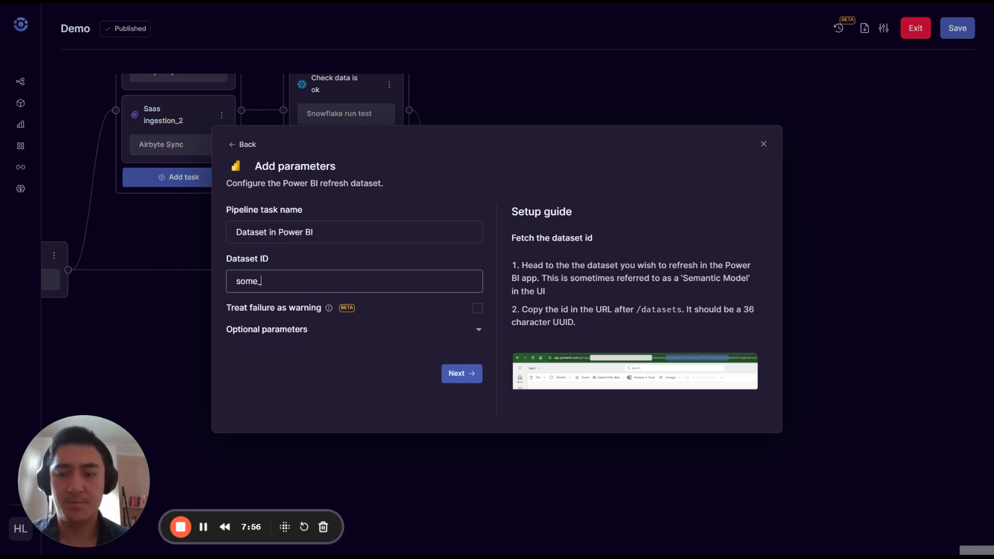
key(Return)
drag(805, 271, 625, 174)
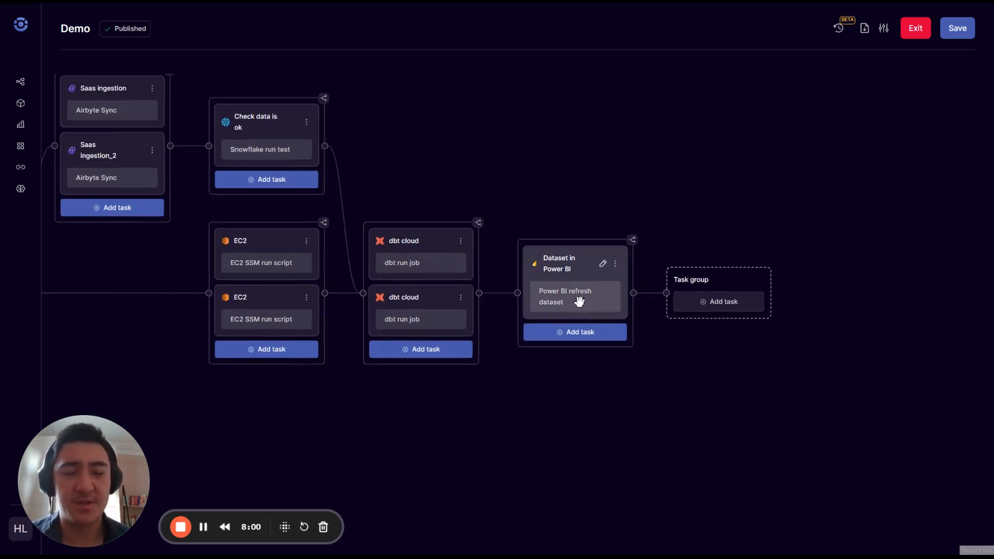
Start a new alert on the Dataset in Power BI task for Cancelled or Skipped status.
click(883, 29)
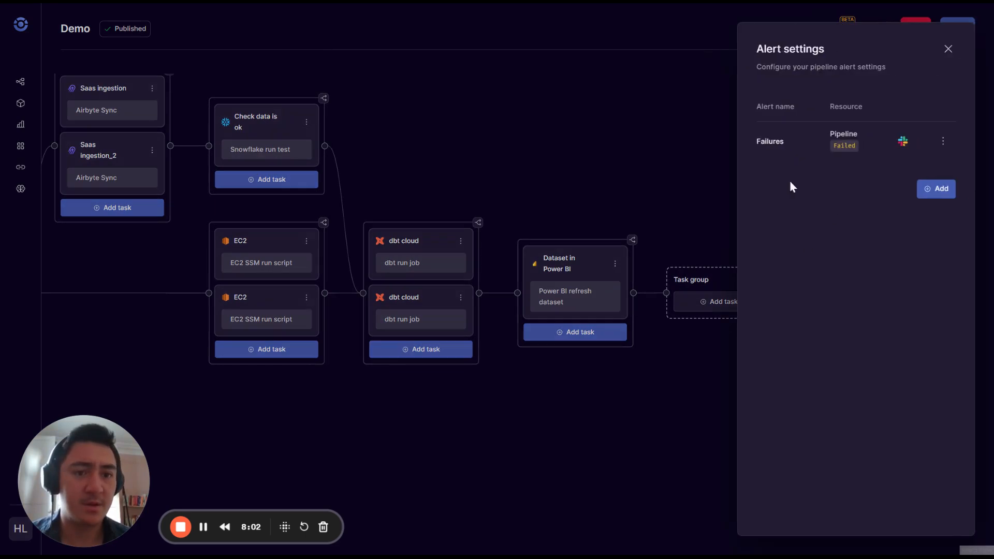
click(938, 201)
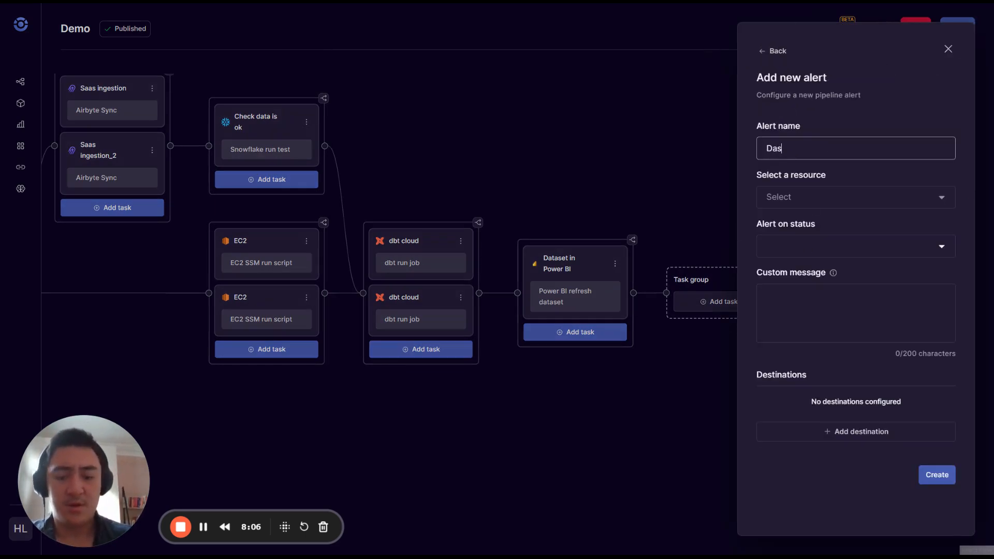
click(828, 197)
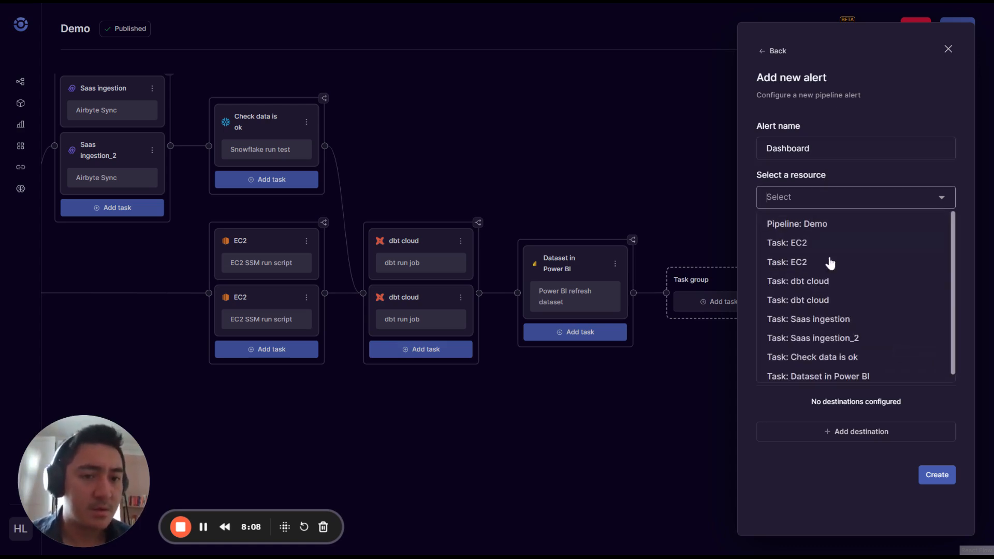
scroll(838, 312, down, 1)
click(852, 372)
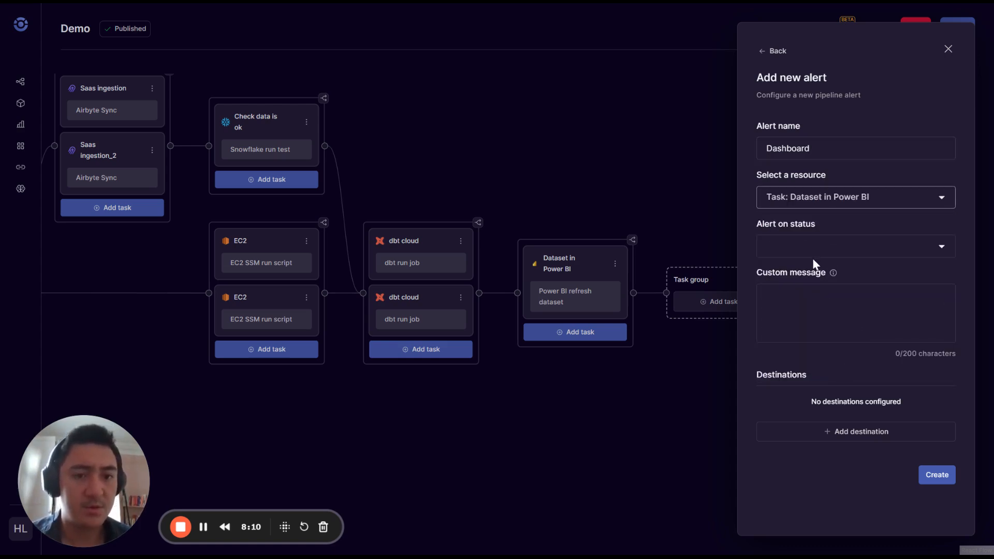
click(795, 251)
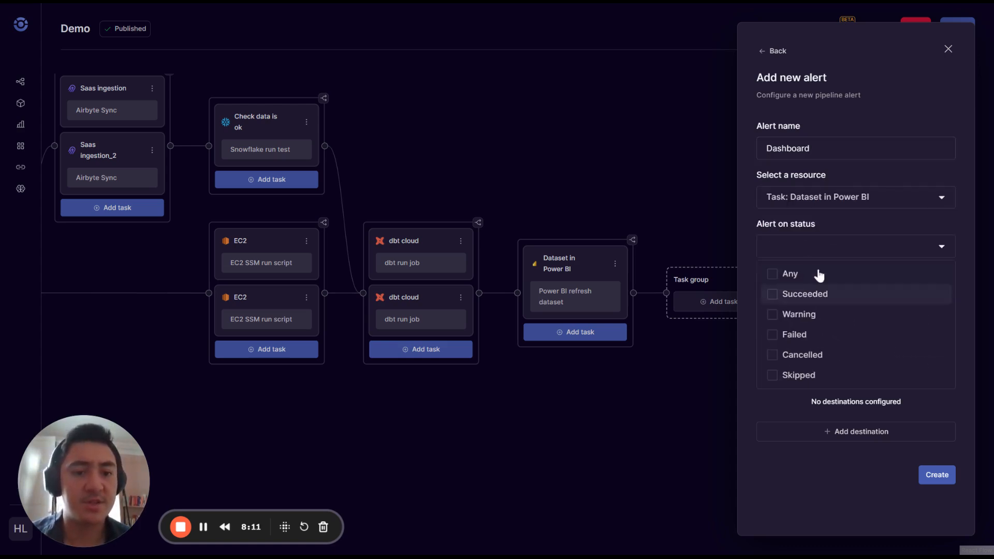
click(808, 356)
click(808, 374)
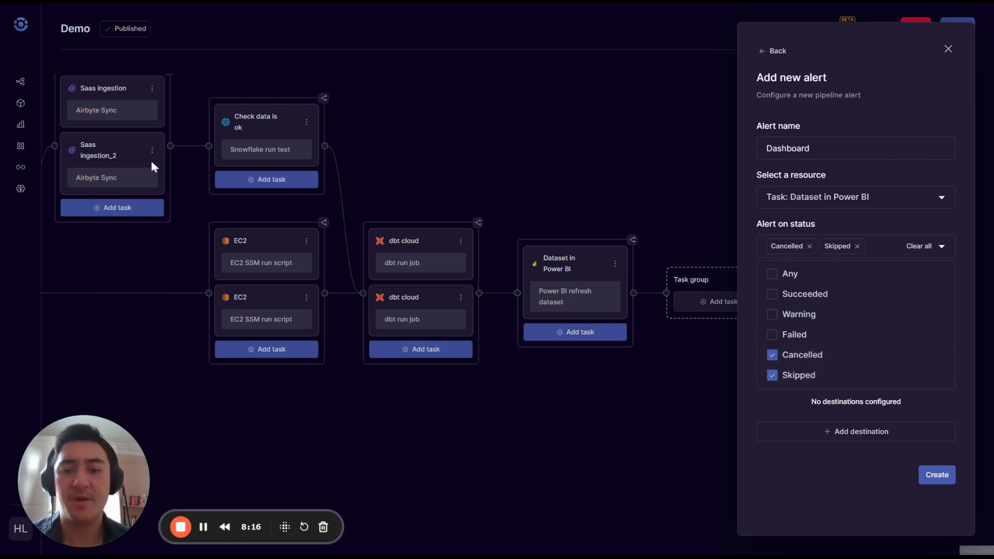
click(744, 210)
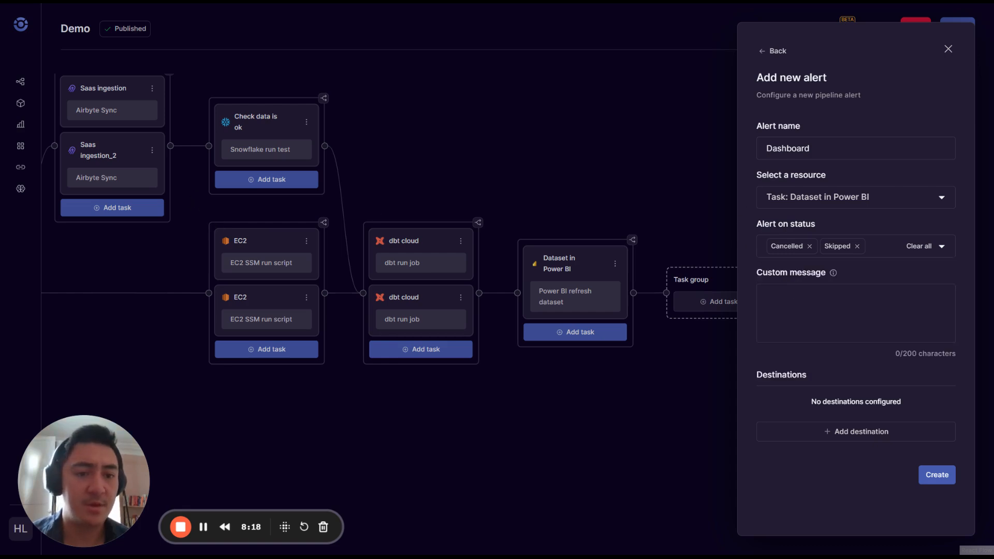
Finish the custom fix-in-progress message, add the finance e-mail recipient, and create the Dashboard alert.
click(808, 308)
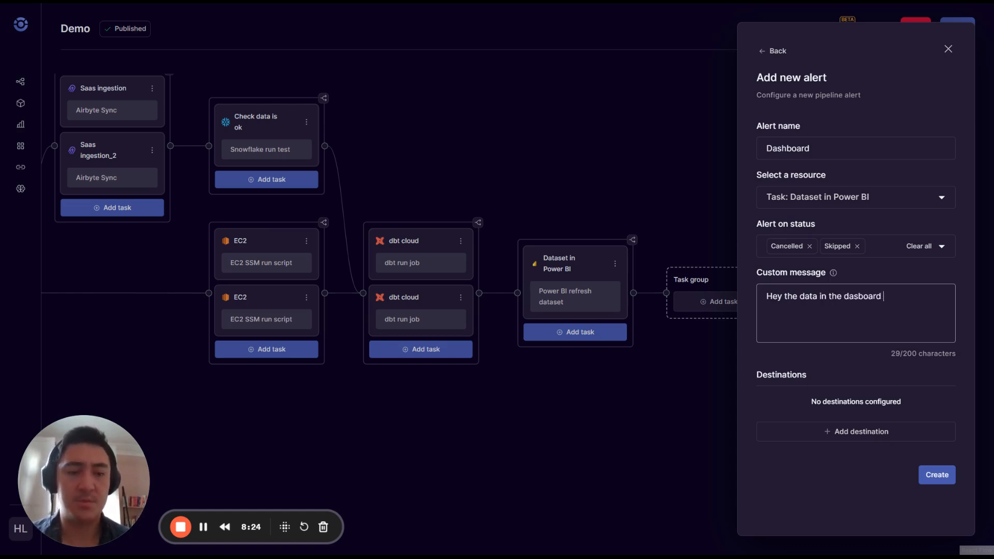
text(g the latest day. We're w)
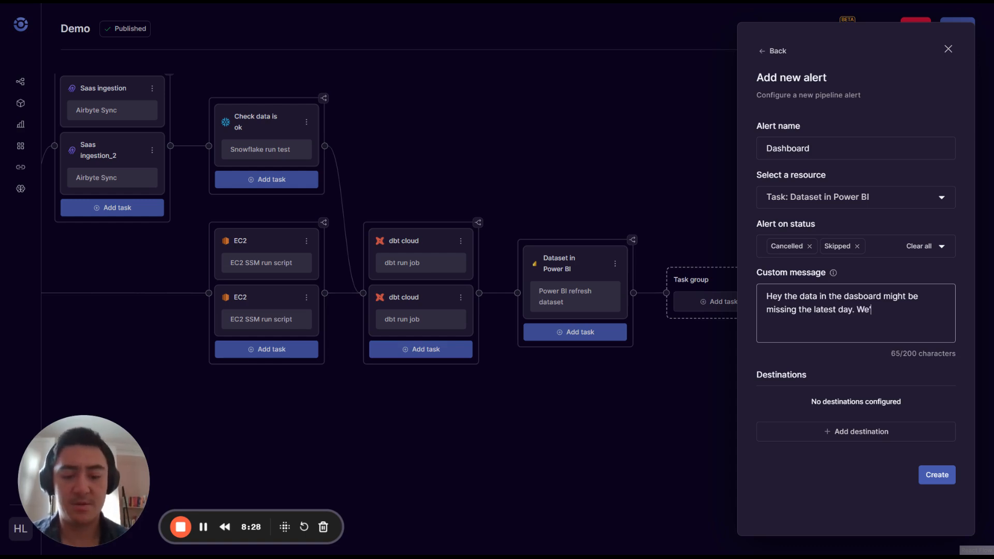
text(orking to fix it )
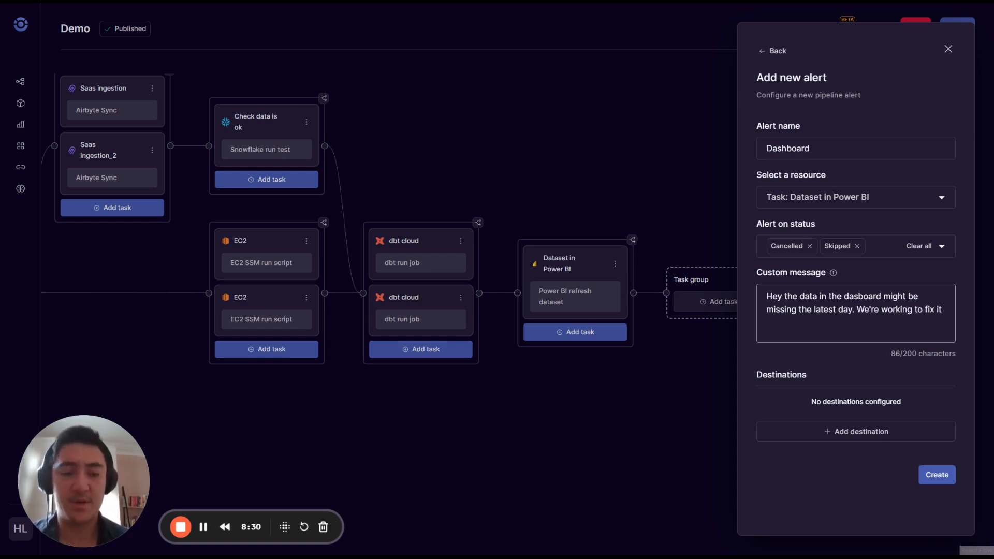
text(ASAP and will let )
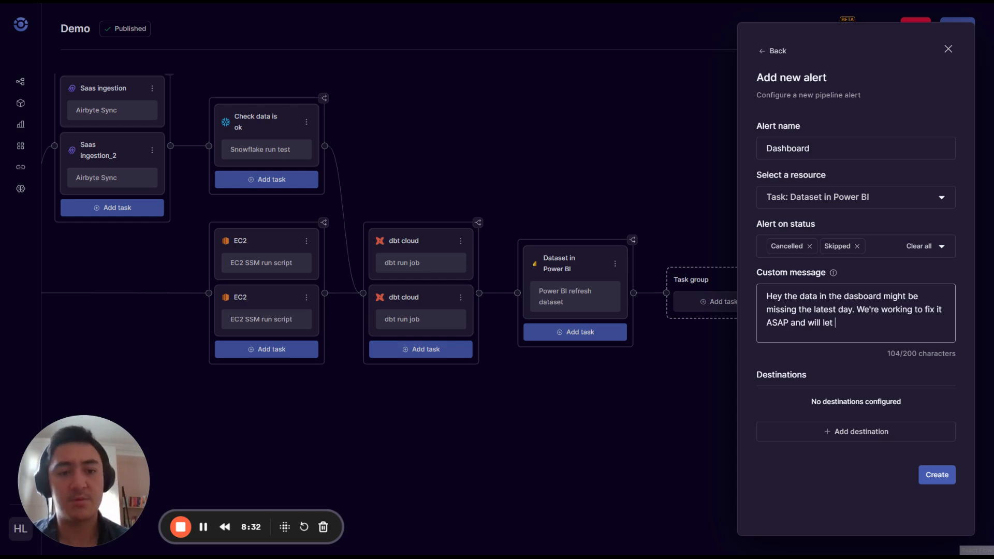
text(you know.)
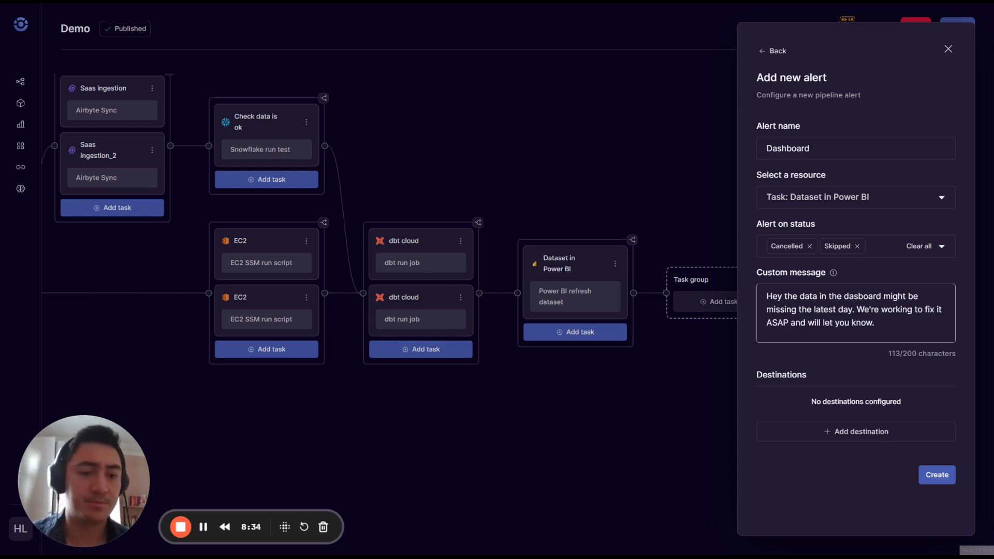
click(879, 431)
click(810, 266)
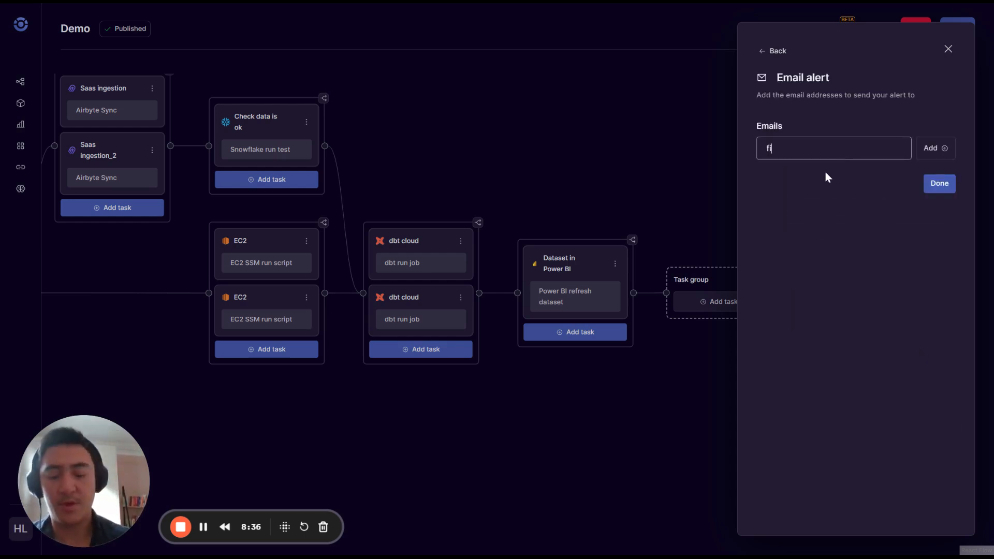
key(Return)
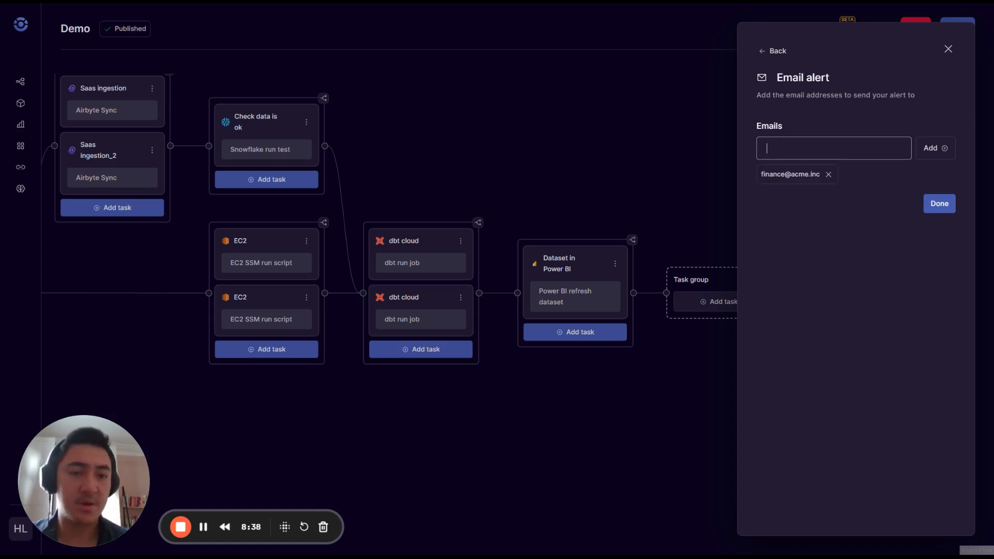
click(939, 204)
click(938, 473)
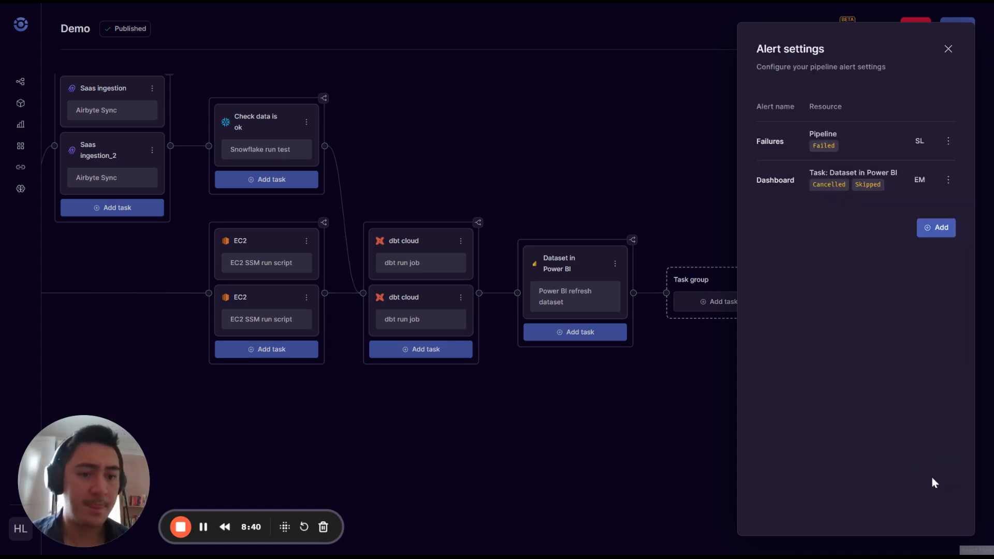
Close alert settings, then save the Demo pipeline with Publish switched on and stay on the page.
click(948, 49)
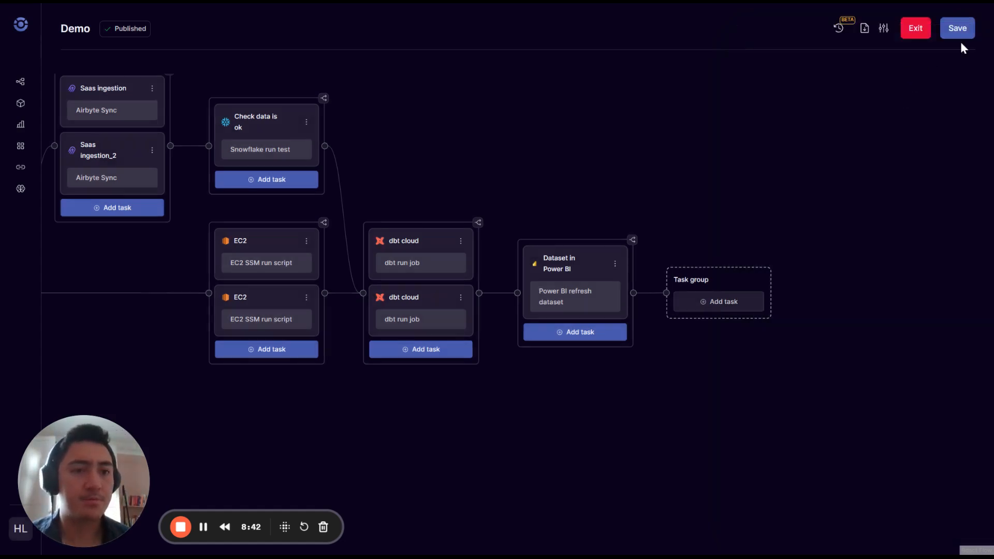
click(964, 28)
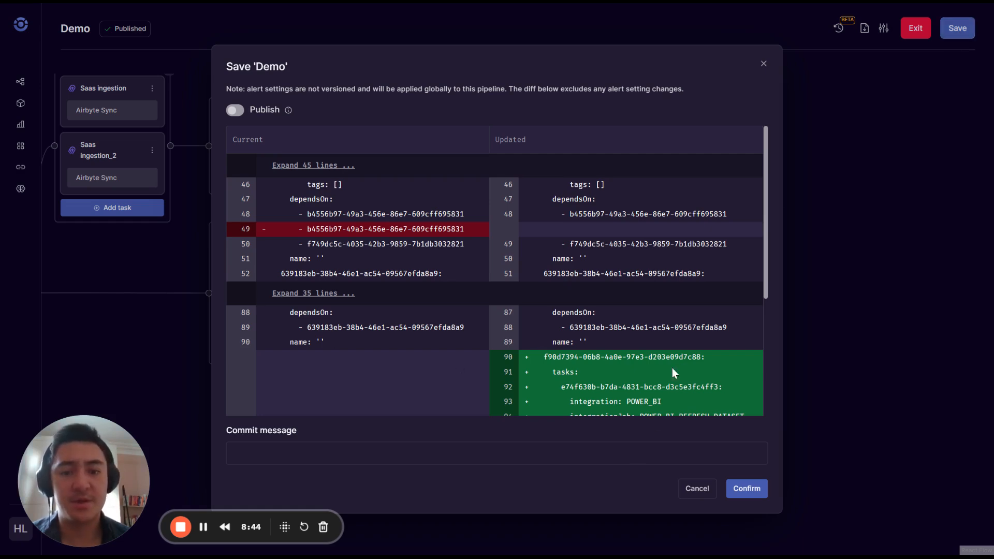
scroll(508, 332, down, 10)
scroll(472, 311, up, 10)
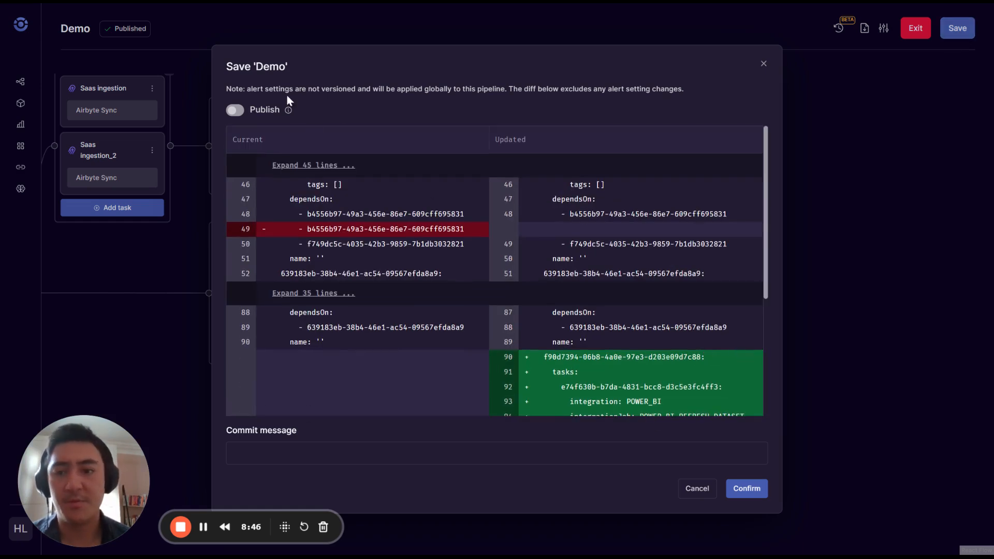
click(236, 110)
click(747, 488)
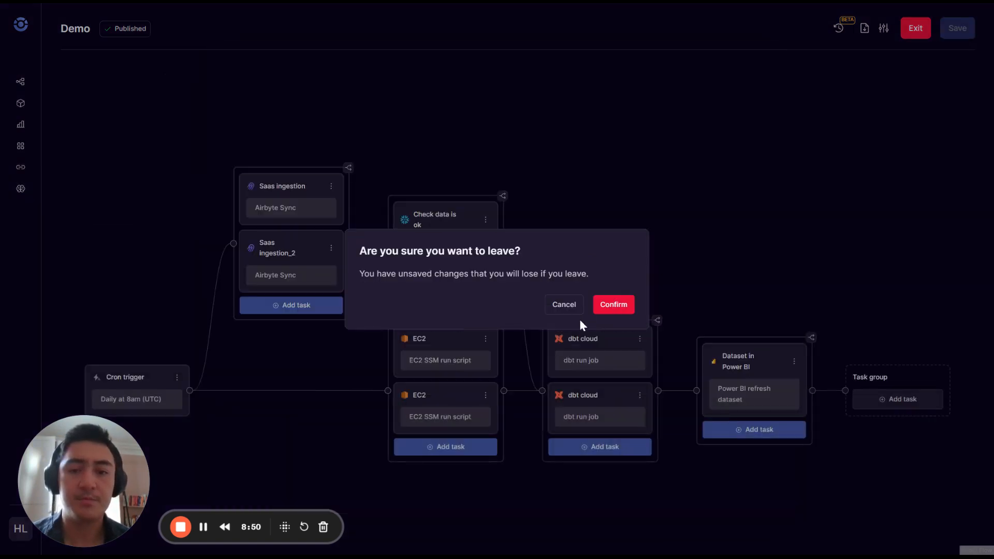
click(573, 309)
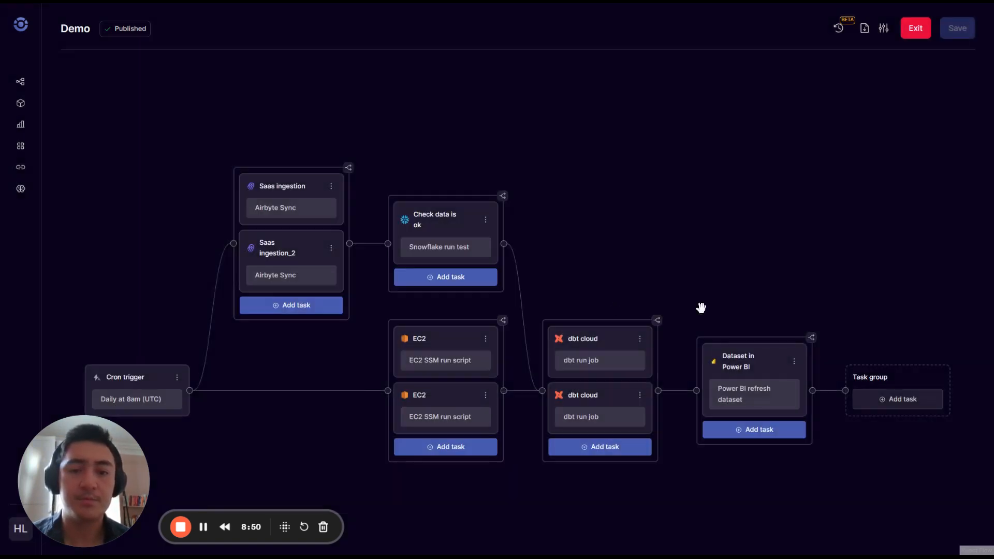
Pan to show the full pipeline and edit the upper dbt cloud run job's parameters.
drag(738, 267, 579, 149)
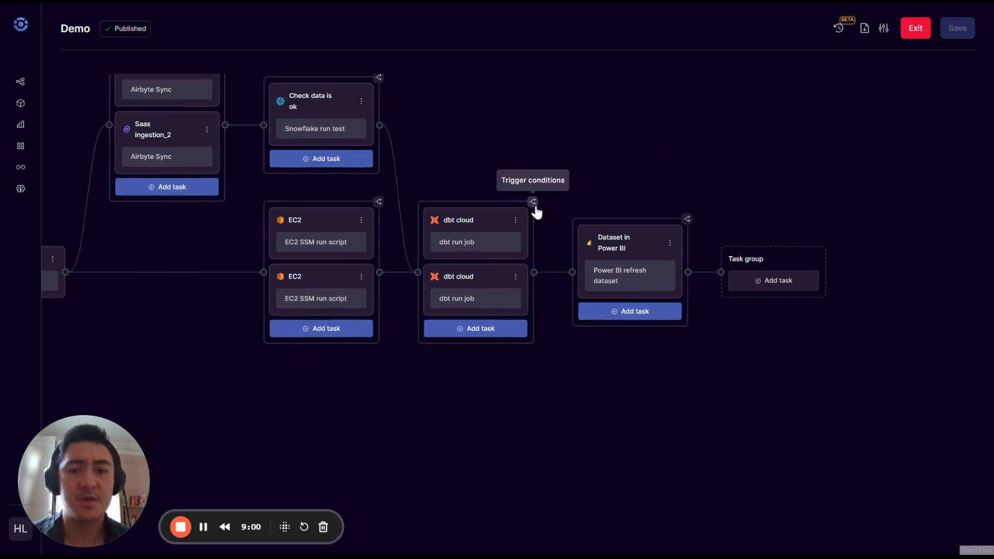
drag(598, 188, 573, 198)
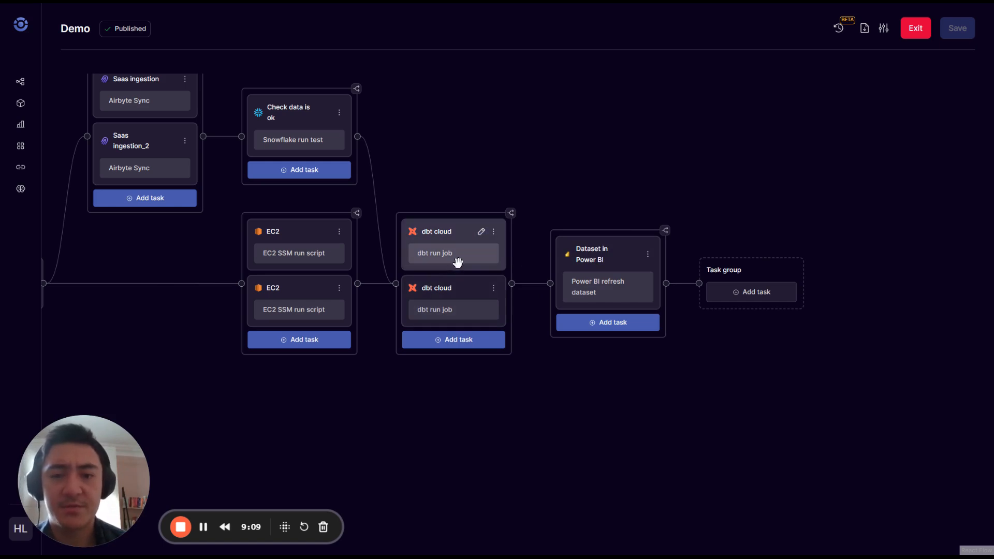
click(482, 232)
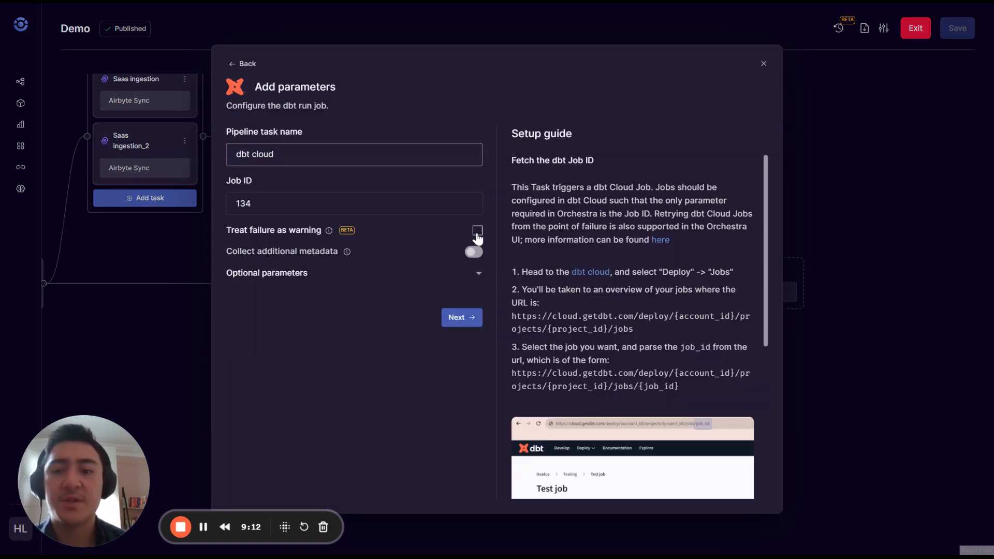
Enable 'Treat failure as warning' for dbt cloud job 134 and apply the parameters.
click(476, 233)
click(467, 319)
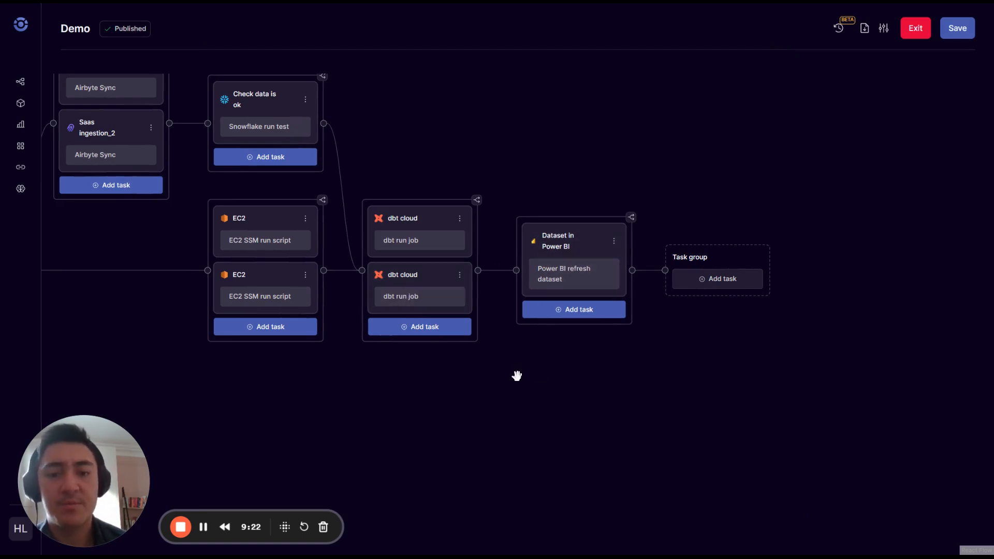
scroll(517, 376, right, 2)
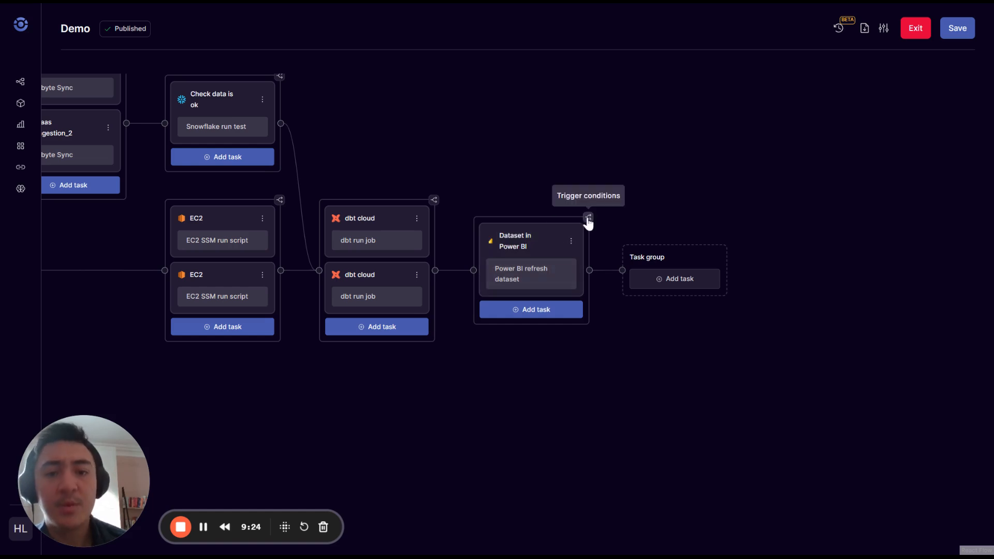
Set the Power BI group's run condition to All succeeded.
click(588, 218)
click(450, 312)
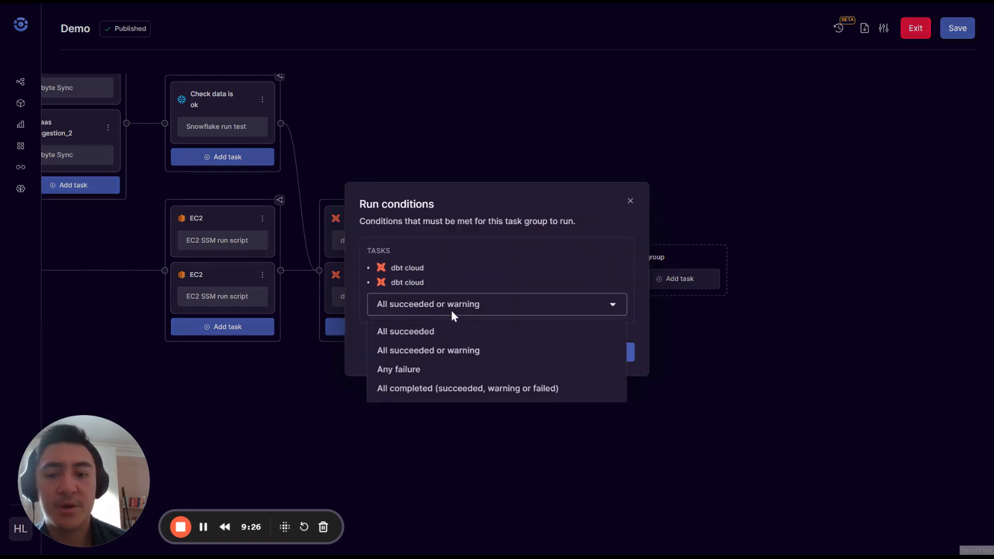
click(420, 330)
click(614, 352)
scroll(575, 396, down, 1)
scroll(575, 396, right, 1)
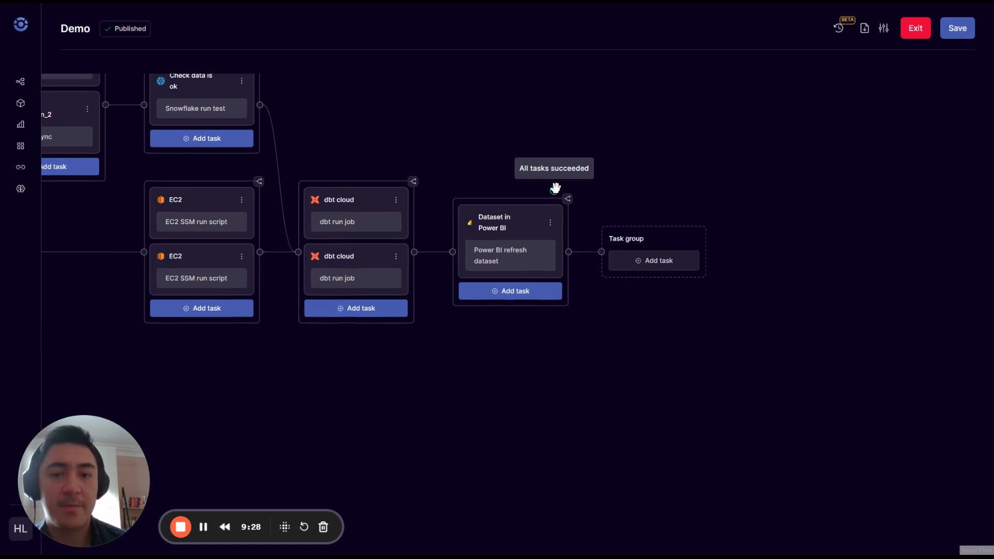
scroll(662, 192, down, 2)
scroll(663, 191, right, 1)
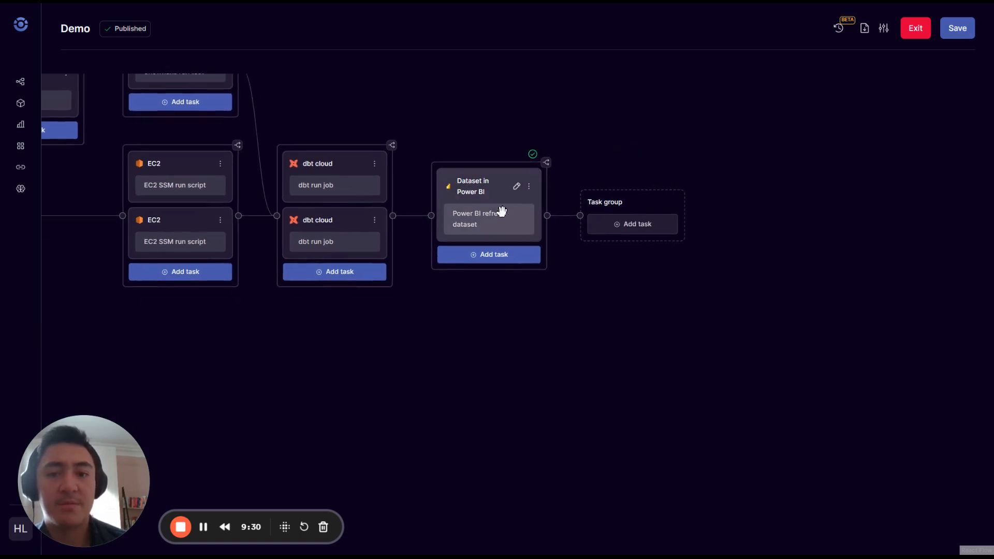
Clone the Dataset in Power BI task group.
click(529, 186)
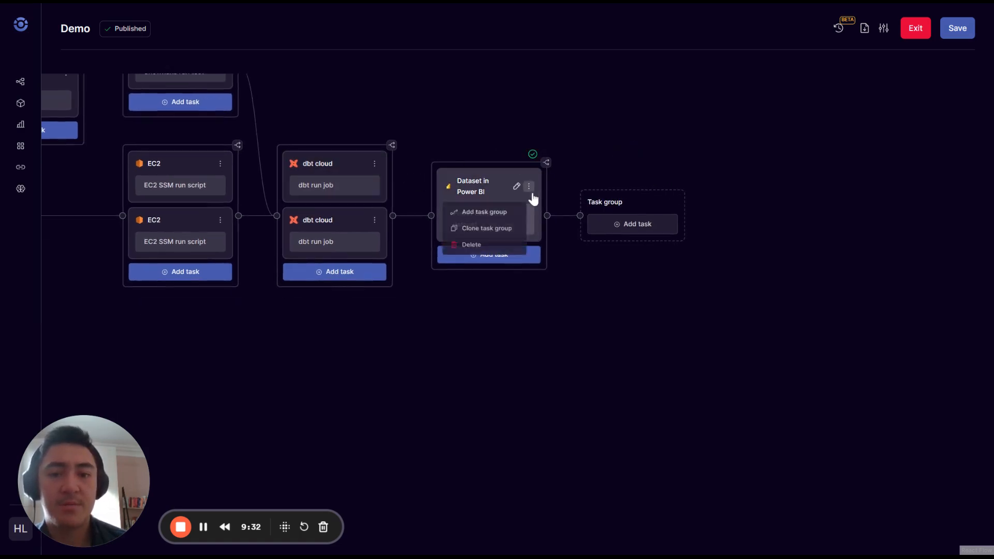
click(493, 229)
scroll(550, 218, up, 3)
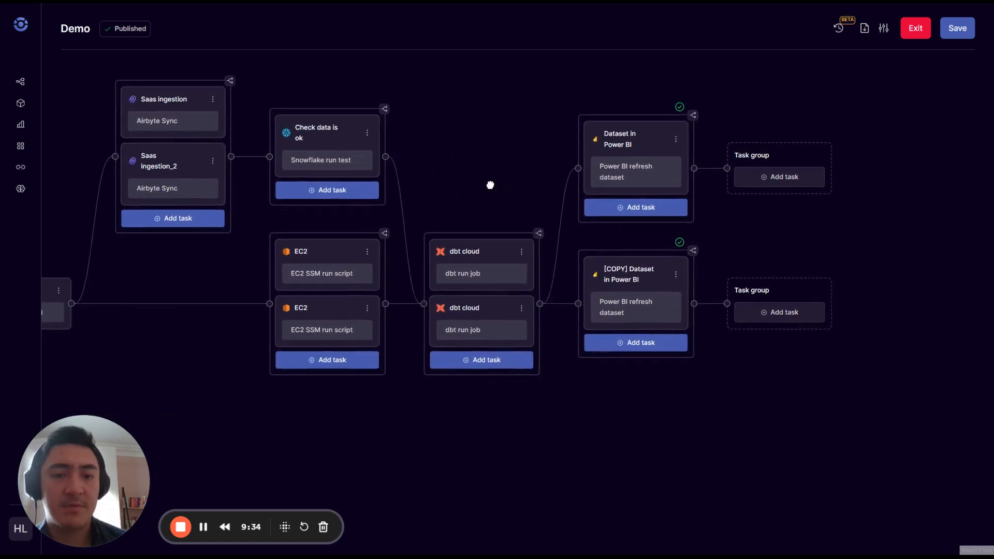
scroll(538, 163, right, 2)
Set the [COPY] Dataset in Power BI group's run condition to Any failure.
click(593, 241)
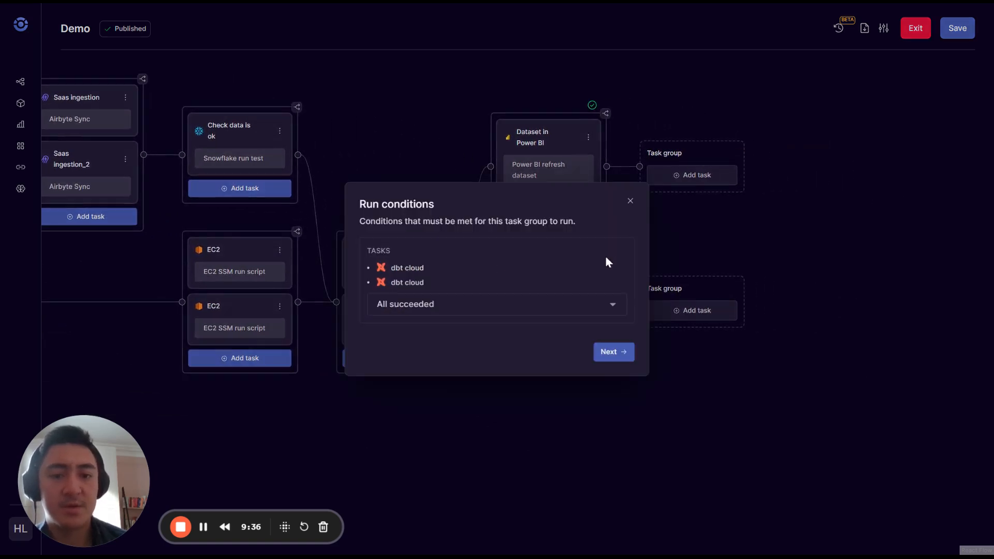
click(476, 312)
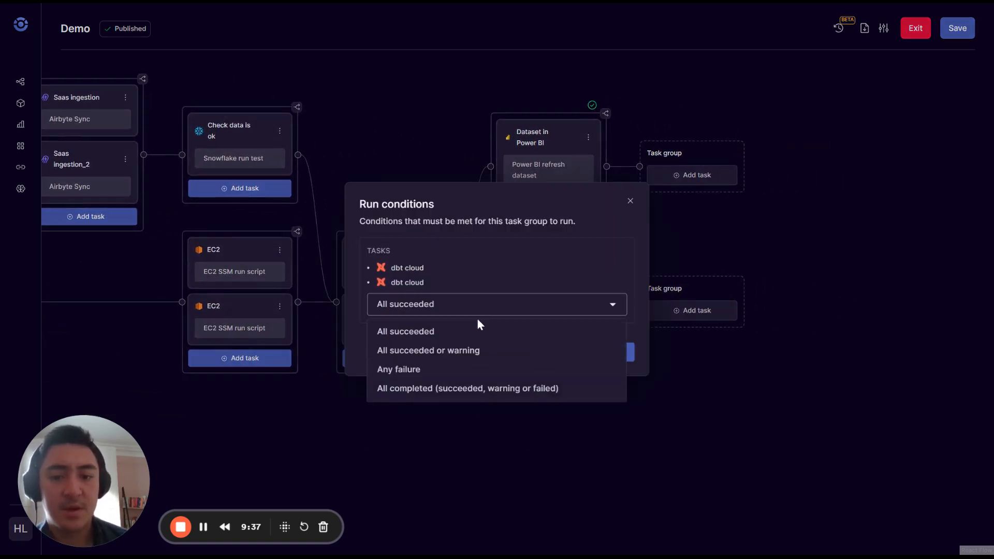
click(439, 348)
click(614, 352)
scroll(596, 394, right, 2)
scroll(595, 393, down, 1)
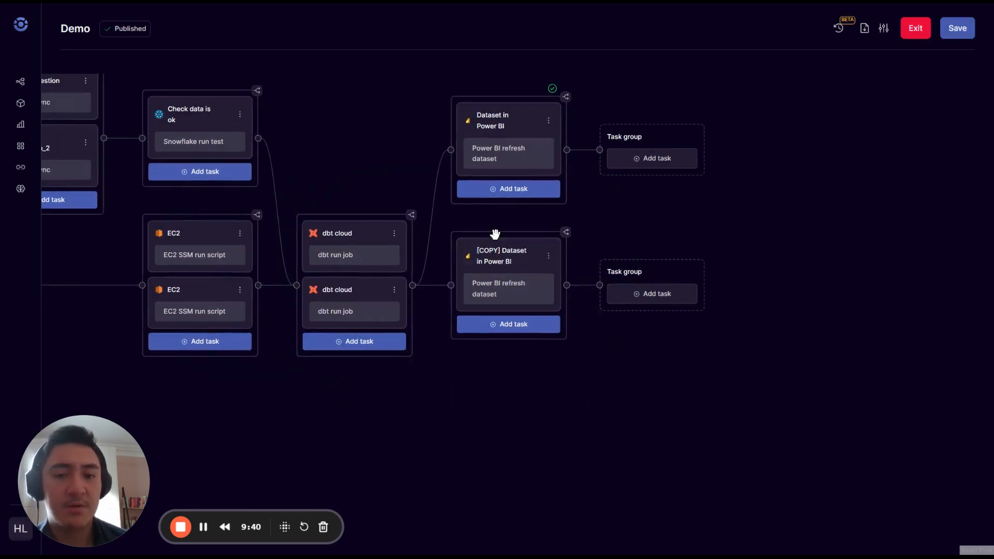
click(567, 234)
click(501, 302)
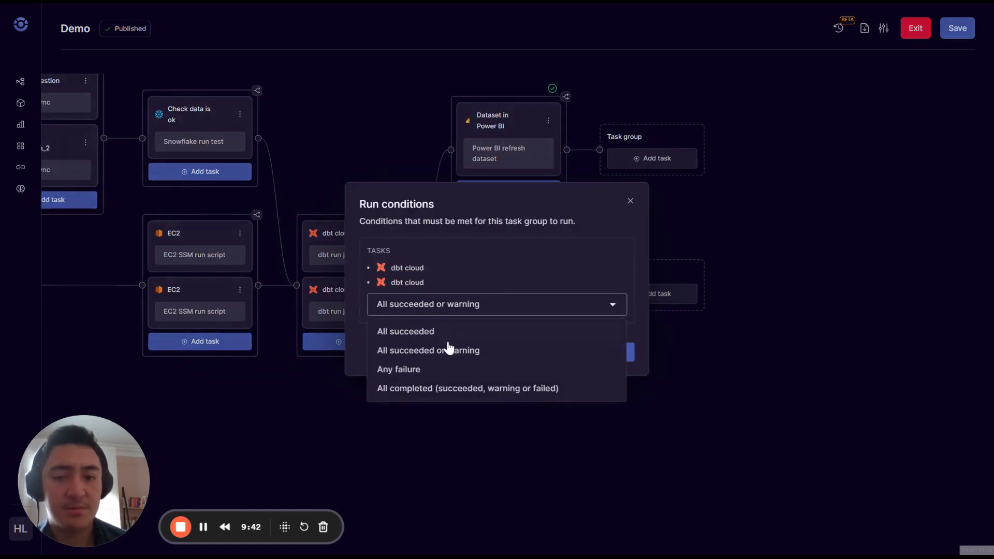
click(431, 370)
click(621, 352)
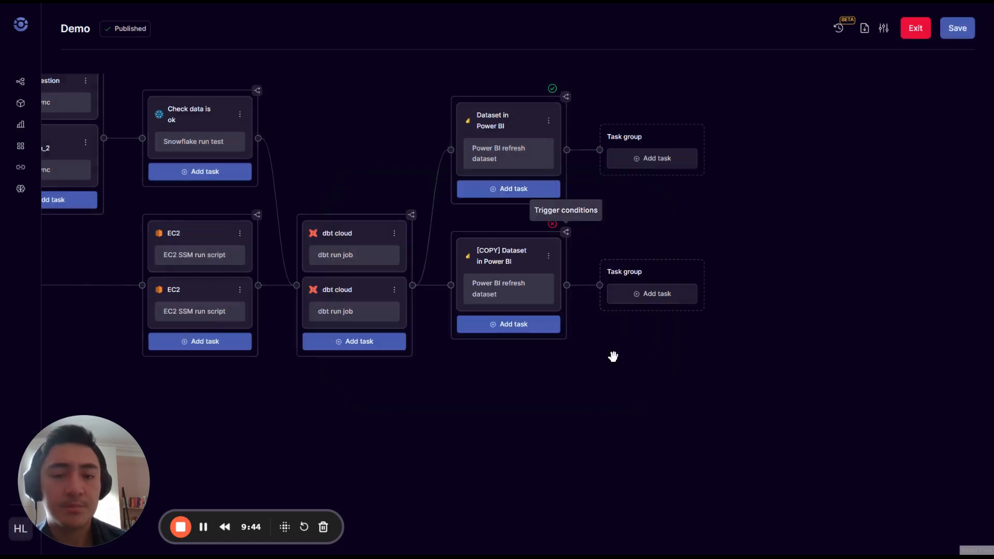
drag(536, 373, 510, 367)
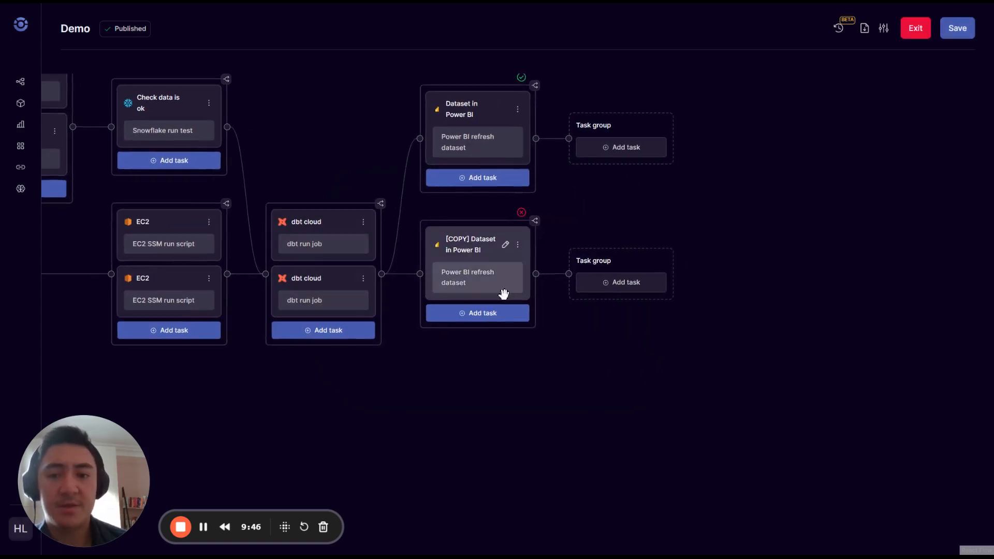
Clone the [COPY] Dataset in Power BI group and set the new copy to All completed.
click(518, 245)
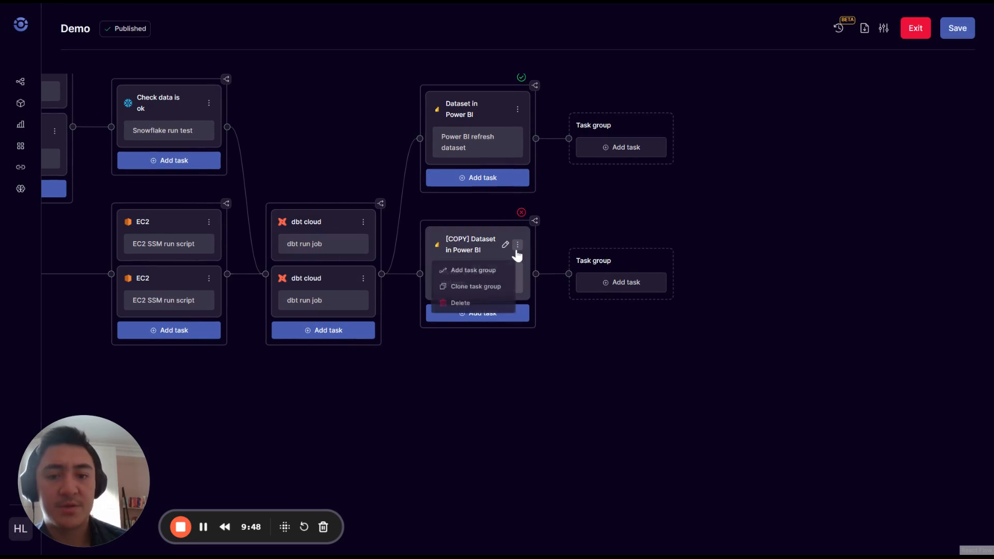
click(481, 297)
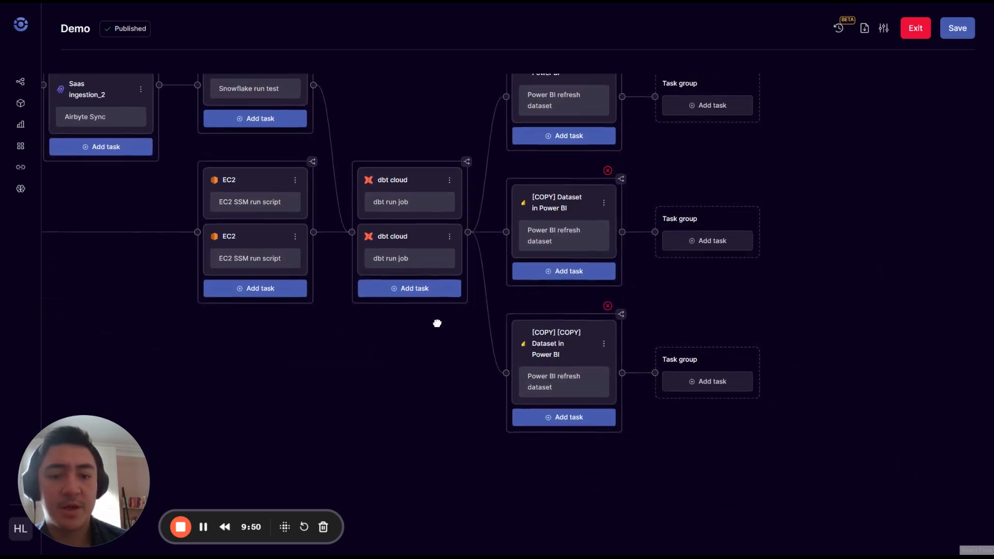
click(621, 316)
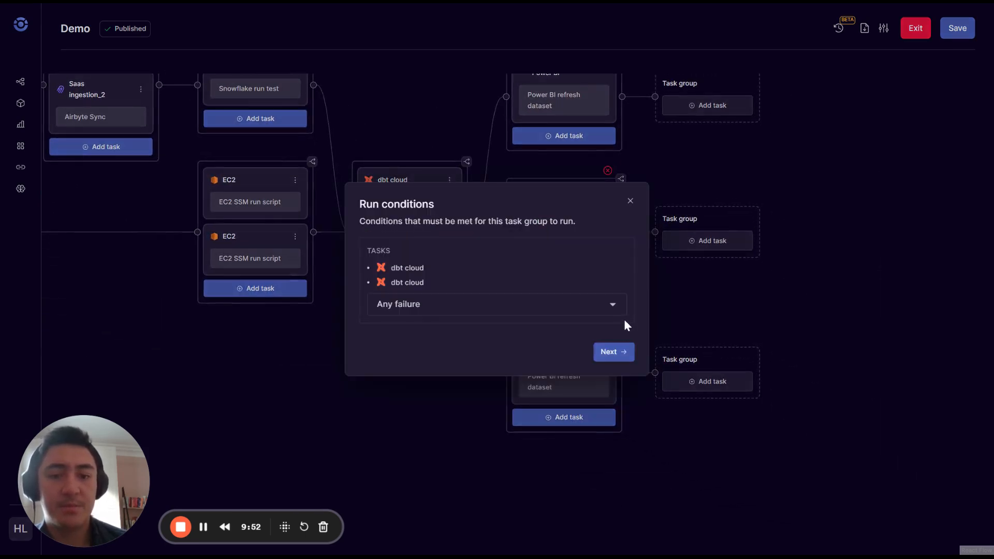
click(454, 388)
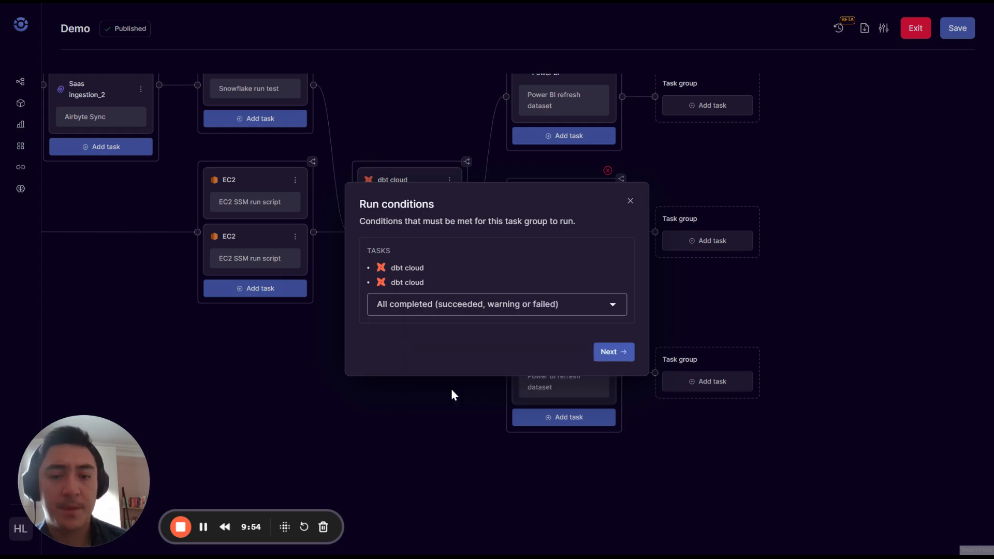
click(633, 353)
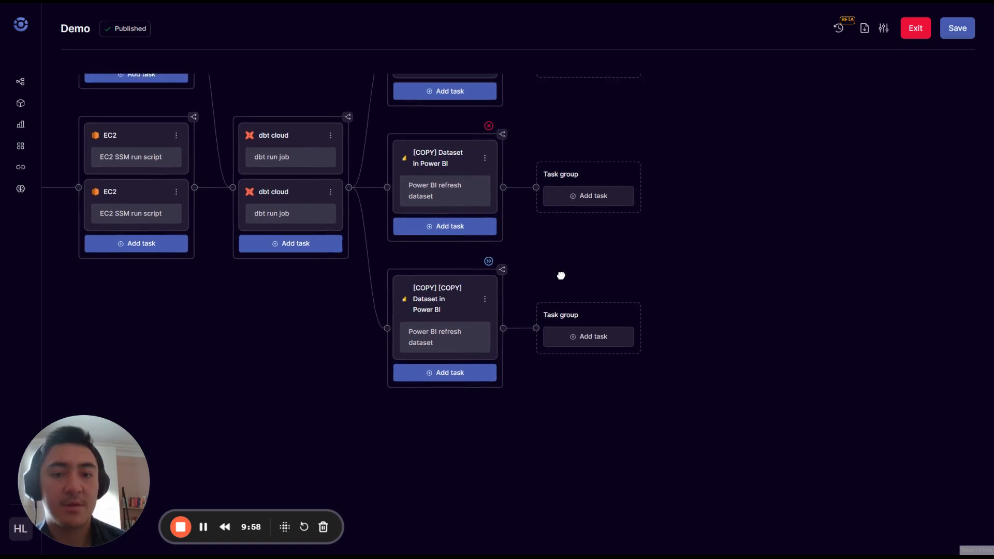
mouse_move(561, 283)
mouse_down()
mouse_move(542, 246)
mouse_move(526, 249)
mouse_move(541, 300)
mouse_move(557, 290)
mouse_up()
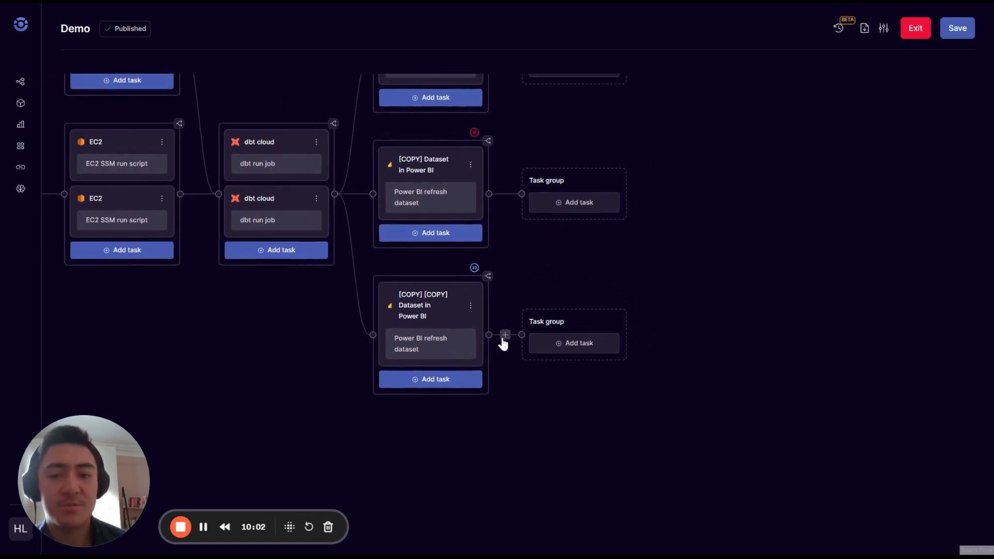
Switch the copied task's job to the Tableau Refresh data extract integration.
click(457, 311)
click(236, 142)
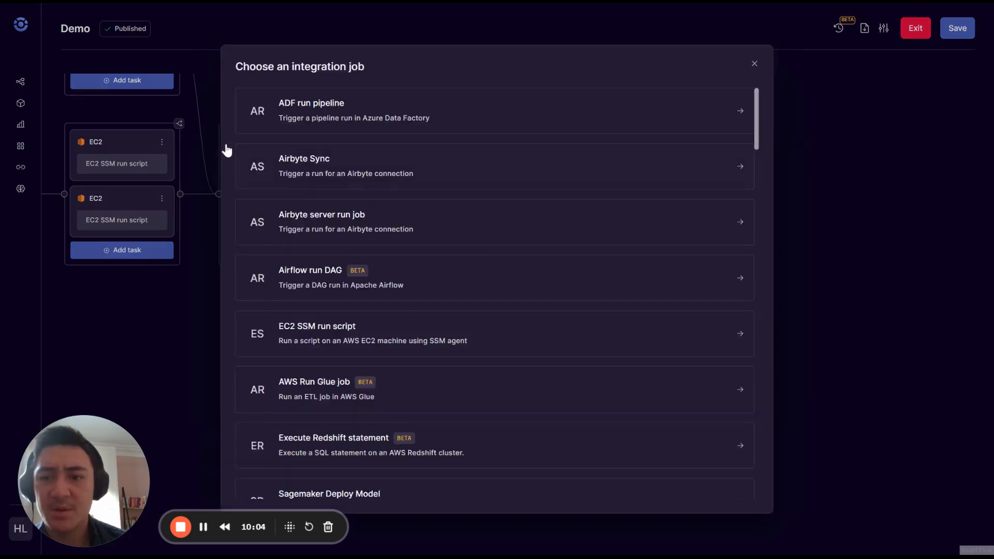
scroll(517, 360, down, 8)
scroll(514, 361, down, 20)
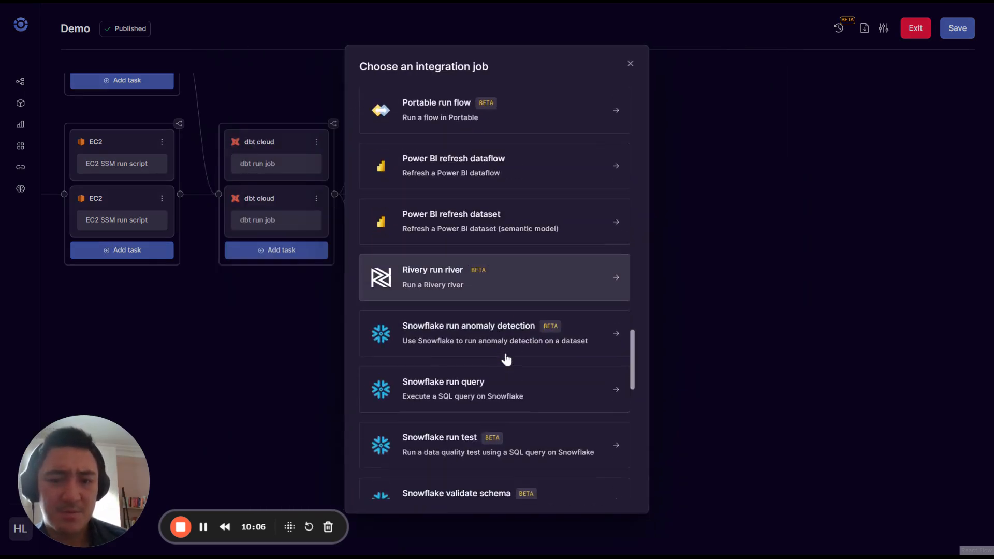
scroll(502, 354, up, 8)
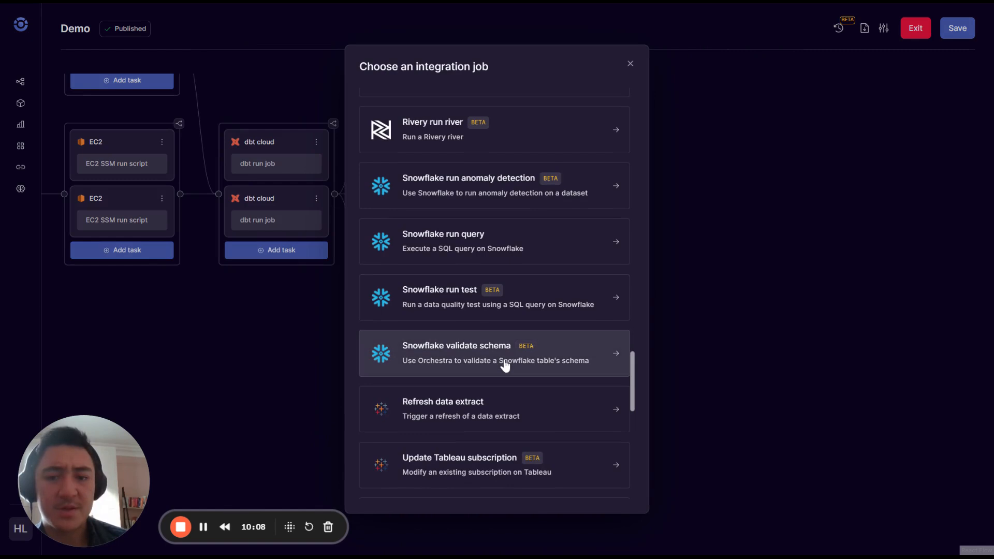
click(496, 421)
Name the task 'Refresh Tableau', set project name some_project, and save it.
key(ctrl+a)
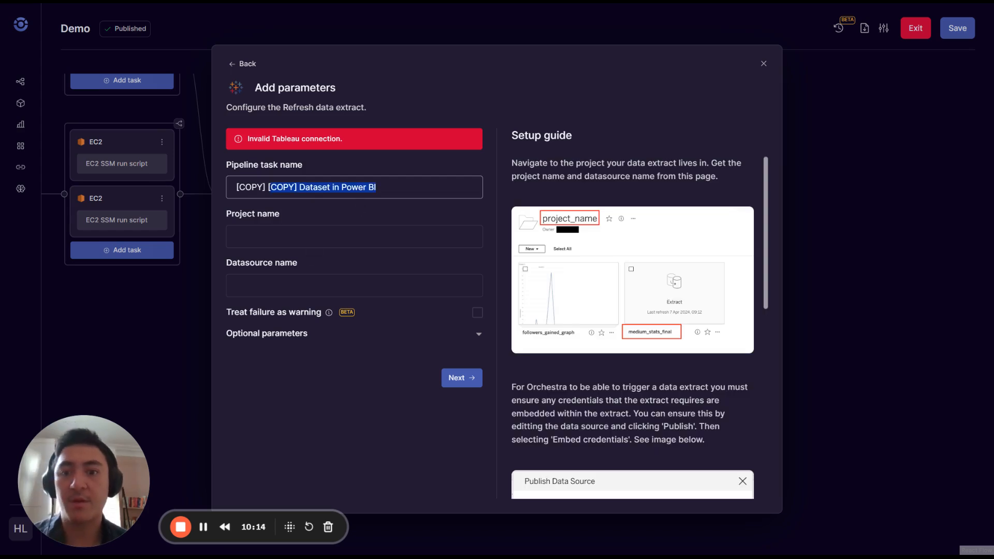
text(Refresh Tableau)
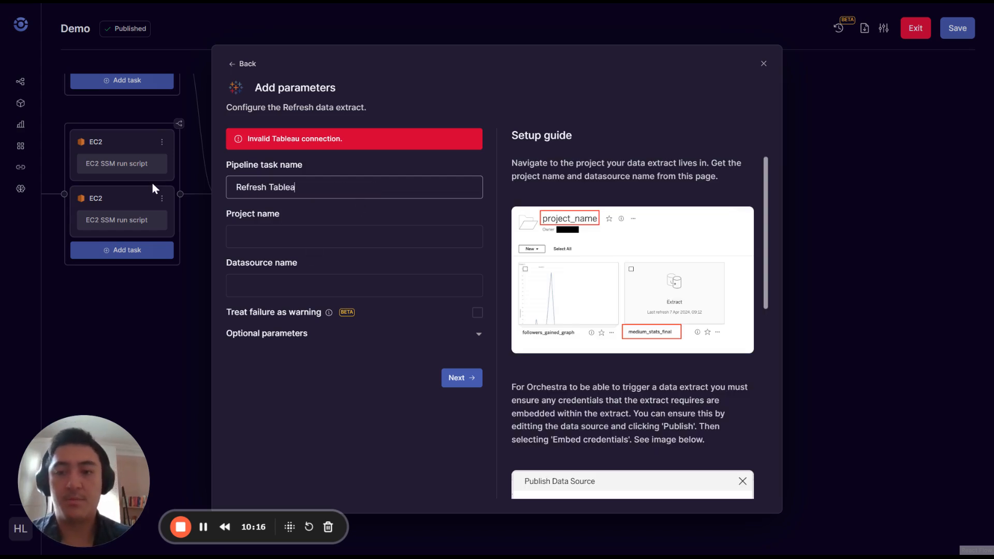
key(Tab)
text(some_projec)
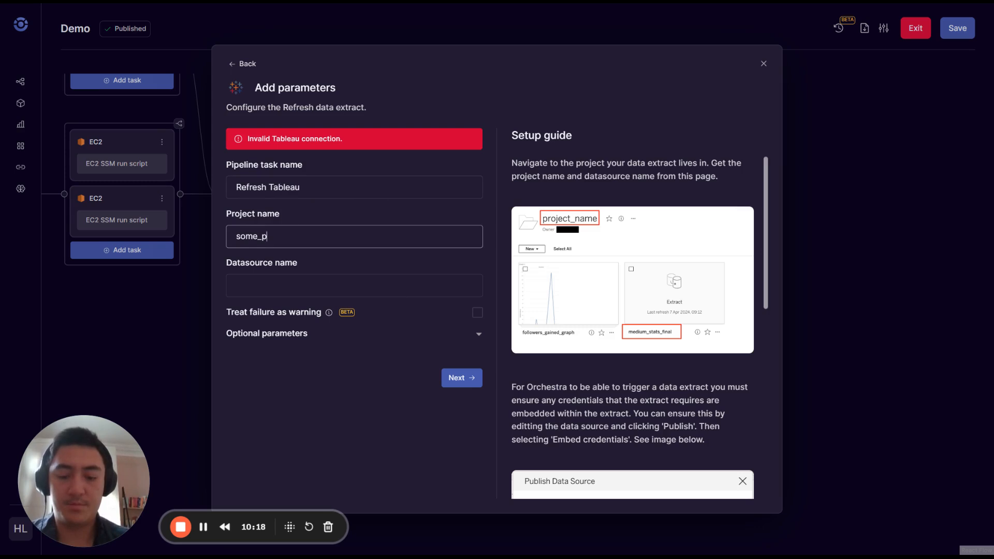
key(Tab)
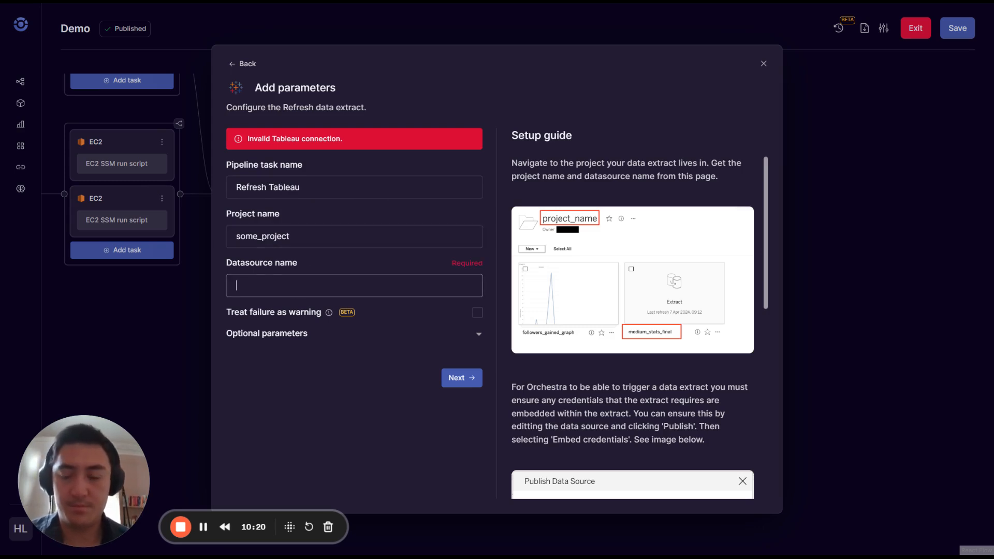
key(Return)
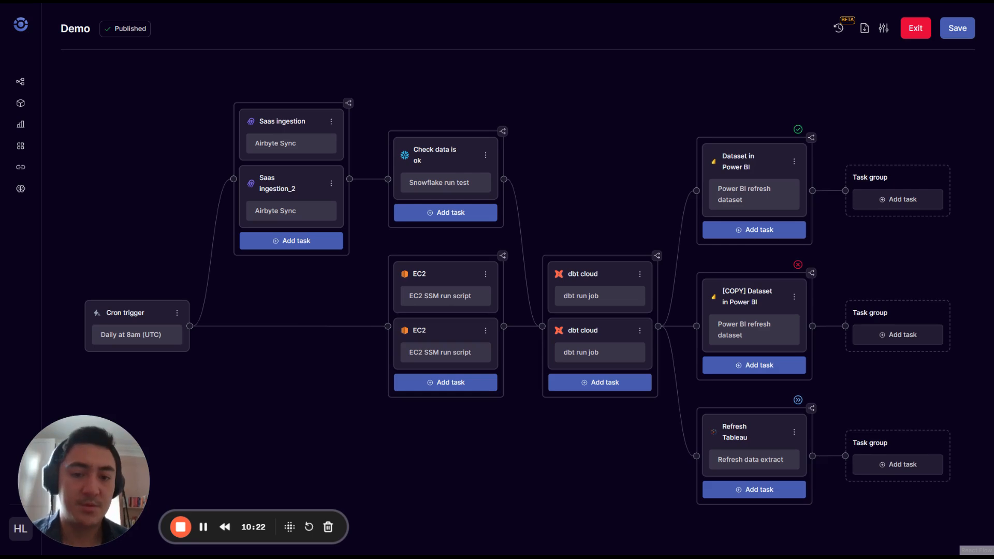
Clone the Refresh Tableau group and link the copy after Refresh Tableau instead of dbt cloud.
drag(614, 475, 374, 379)
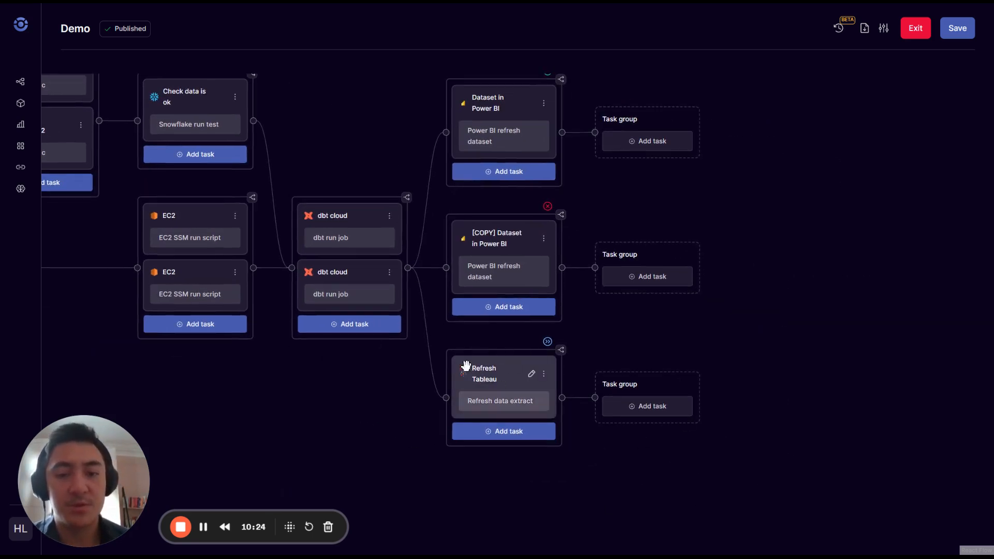
click(544, 373)
click(515, 416)
drag(554, 477, 362, 401)
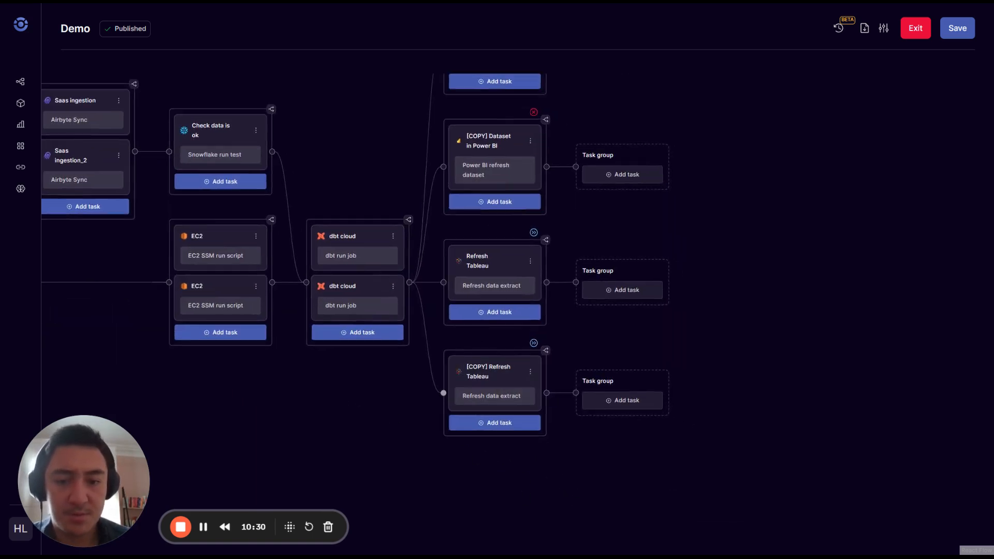
drag(443, 392, 547, 284)
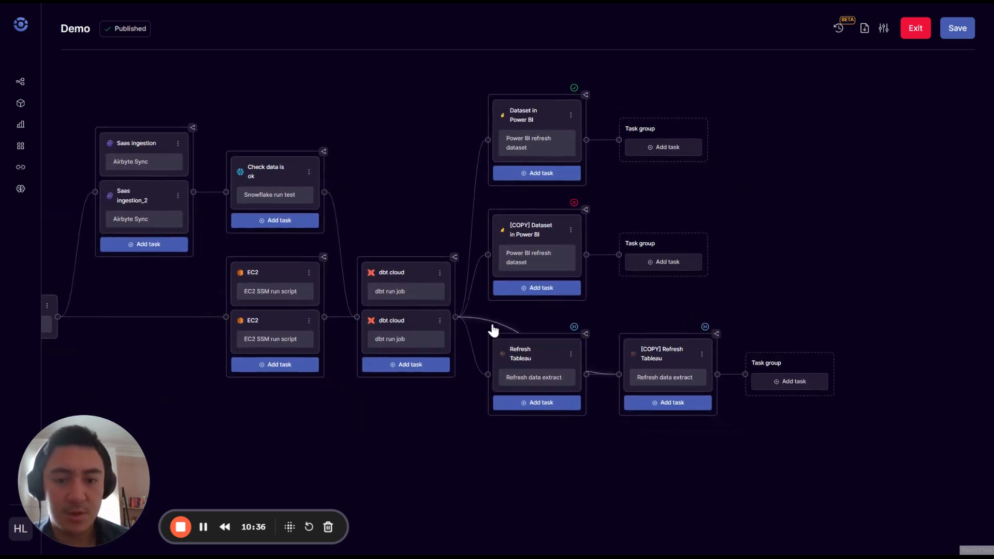
key(BackSpace)
Set [COPY] Refresh Tableau's run condition to All completed.
drag(897, 356, 719, 214)
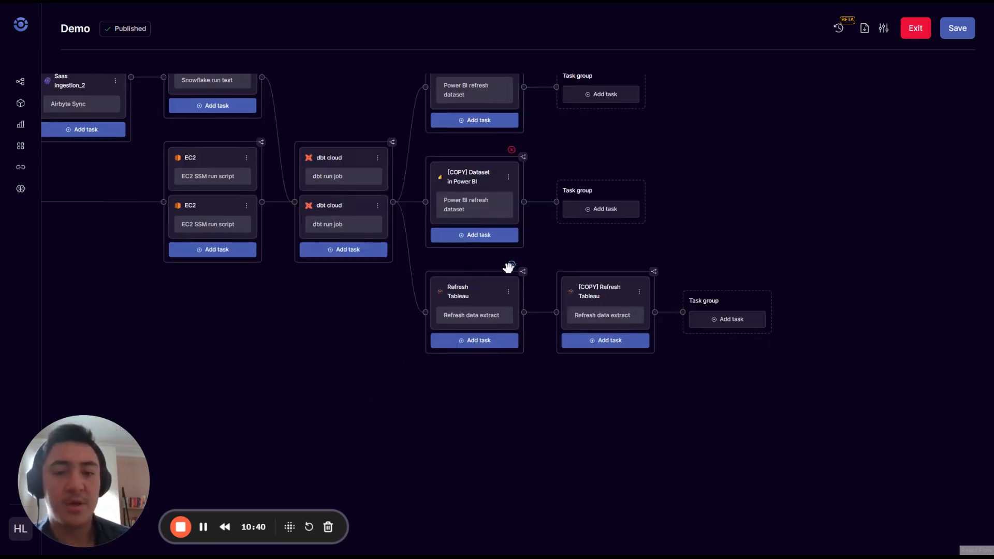
click(654, 273)
click(554, 309)
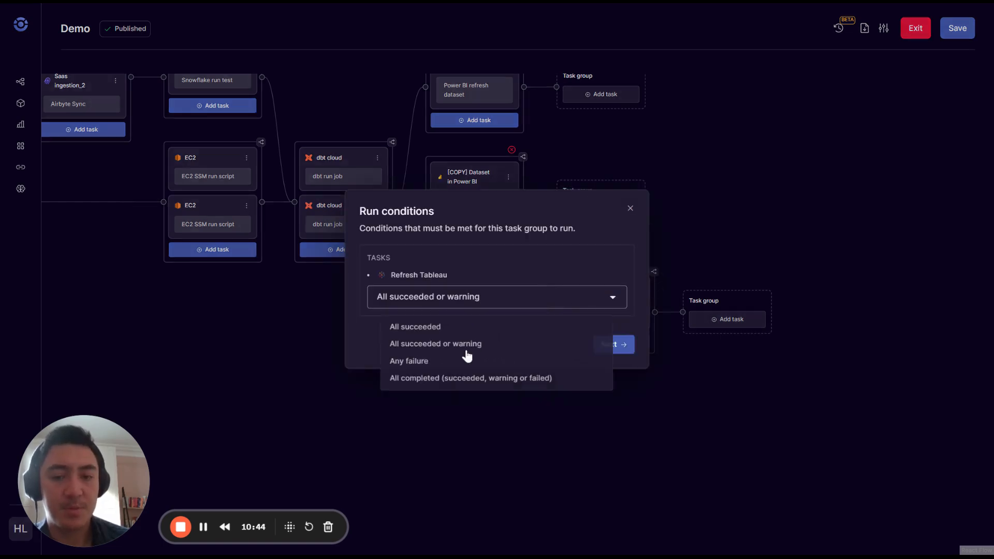
click(453, 383)
click(626, 345)
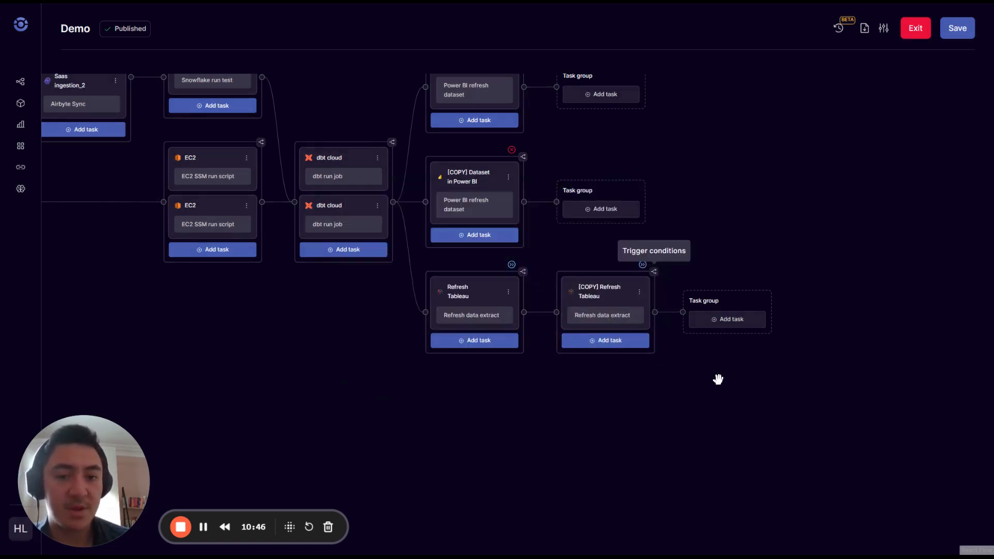
drag(716, 378, 801, 473)
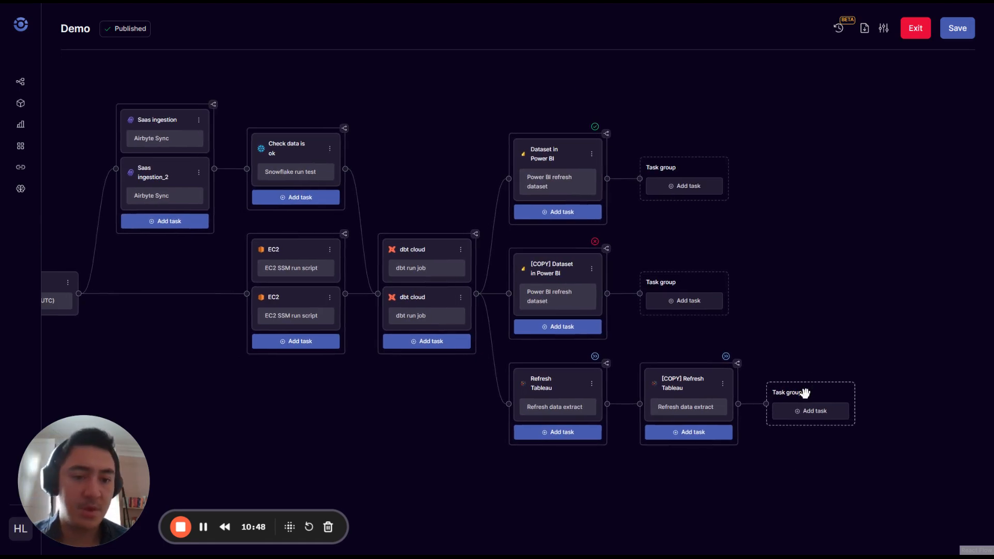
Delete the three empty Task group placeholders and recentre the pipeline graph.
key(BackSpace)
click(775, 316)
key(BackSpace)
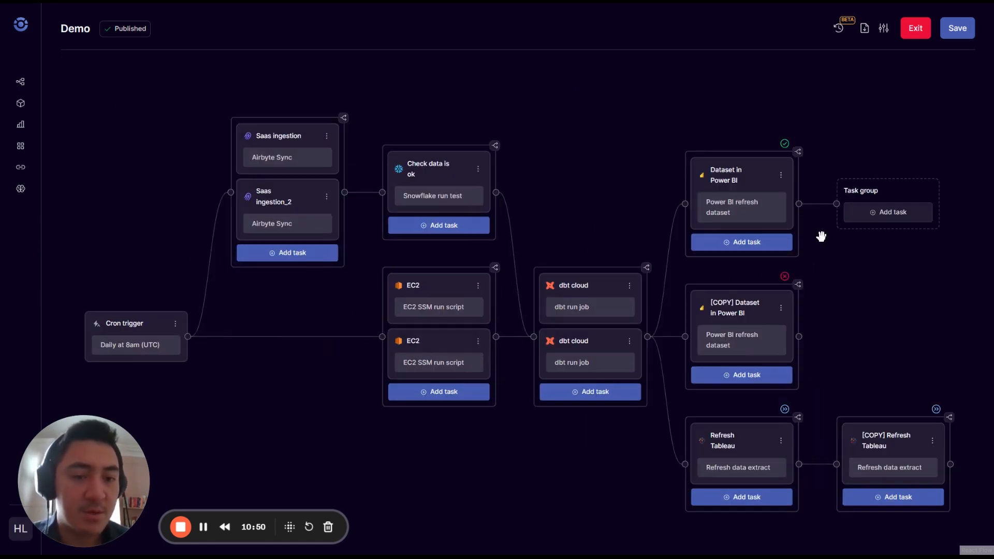
click(872, 188)
key(BackSpace)
drag(857, 237, 775, 179)
scroll(797, 163, down, 6)
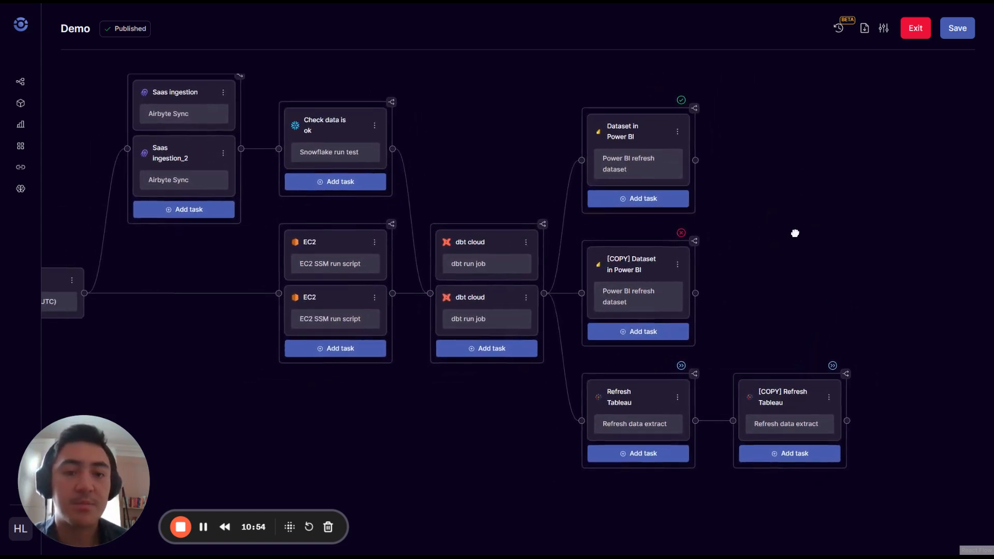
scroll(739, 283, up, 4)
drag(741, 282, 753, 206)
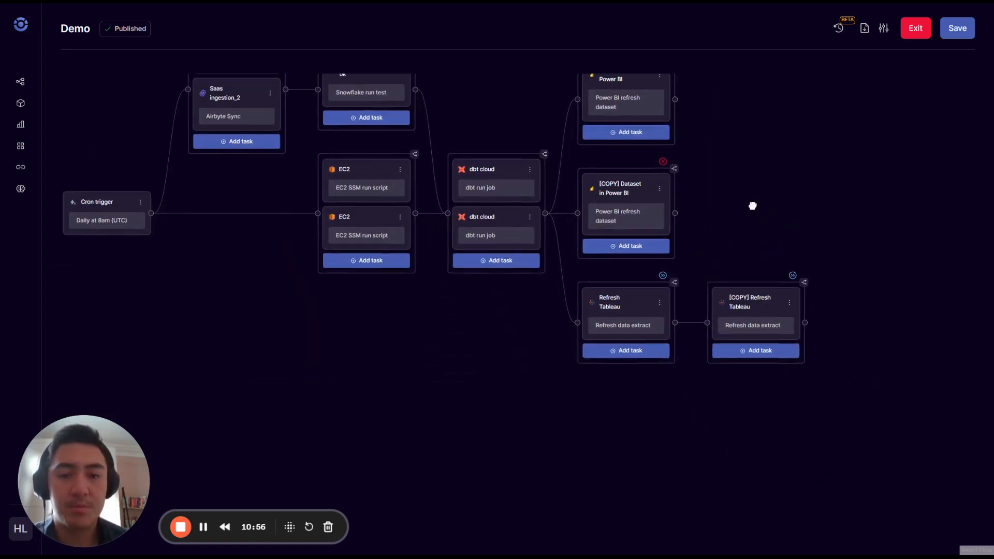
drag(203, 292, 185, 337)
drag(746, 265, 878, 190)
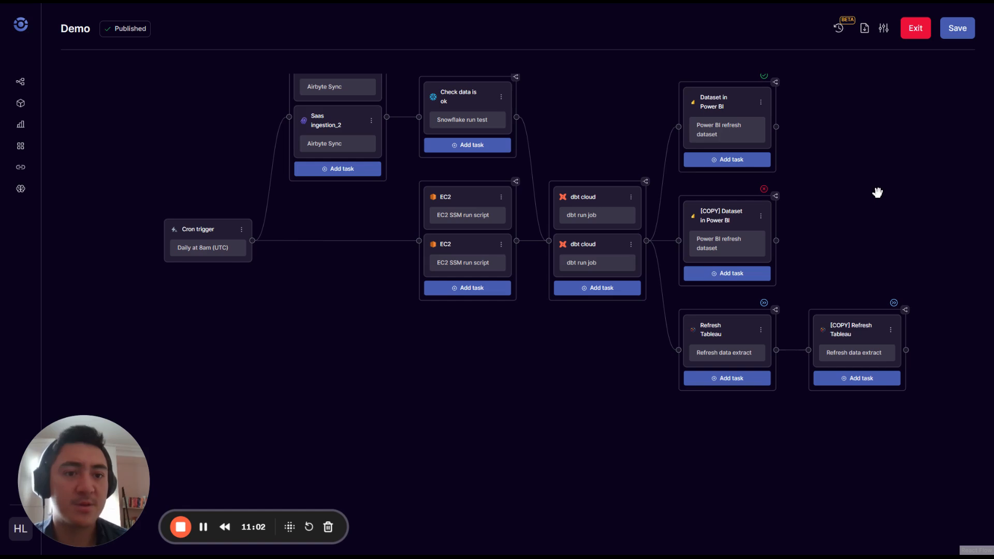